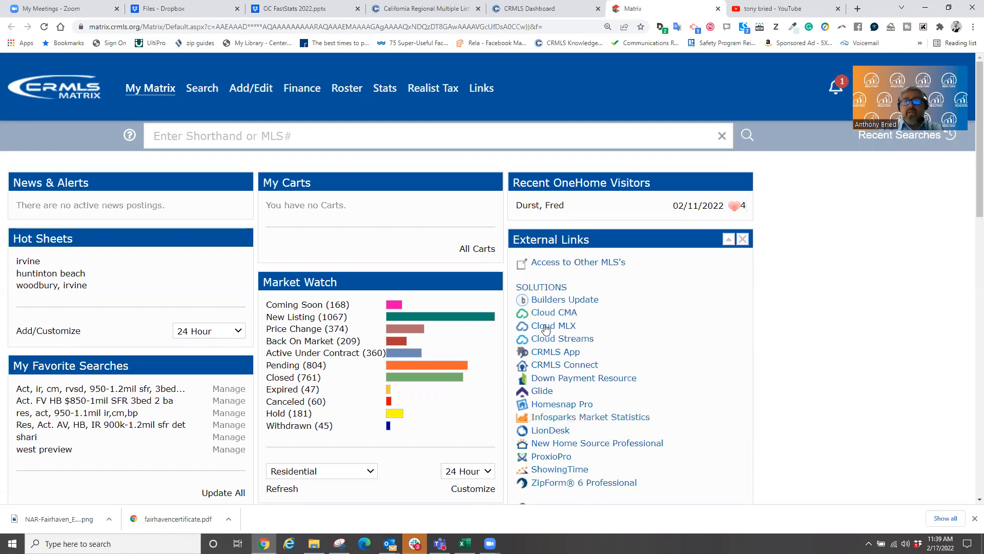
- Open the Matrix System Links page and scroll down to Infosparks under MLS Solutions
click(479, 89)
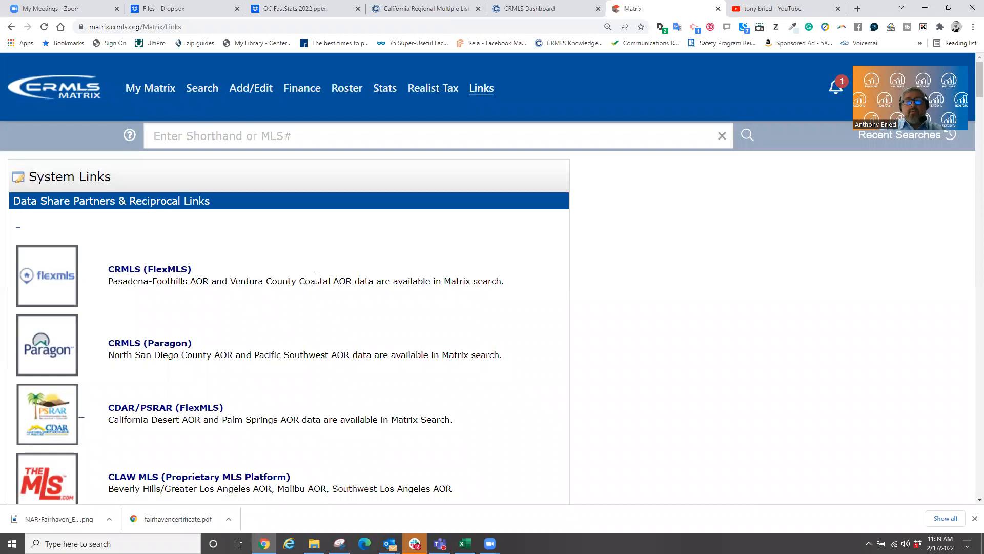
scroll(317, 277, down, 5)
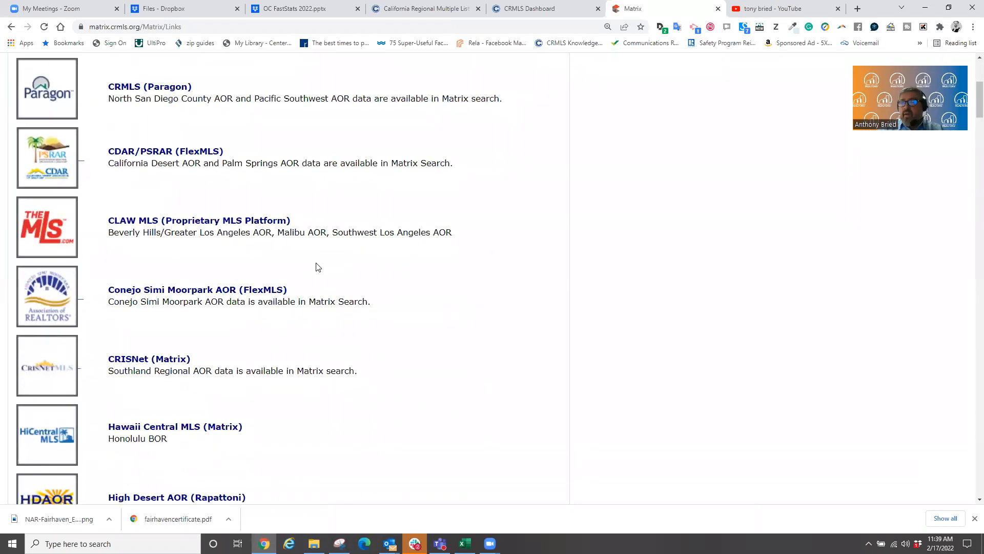
scroll(318, 267, down, 7)
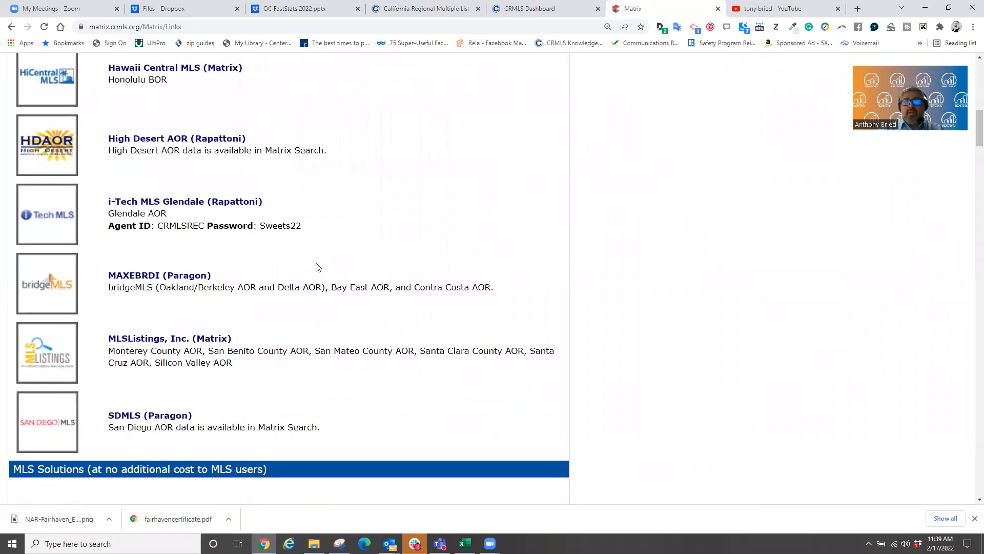
scroll(316, 267, down, 2)
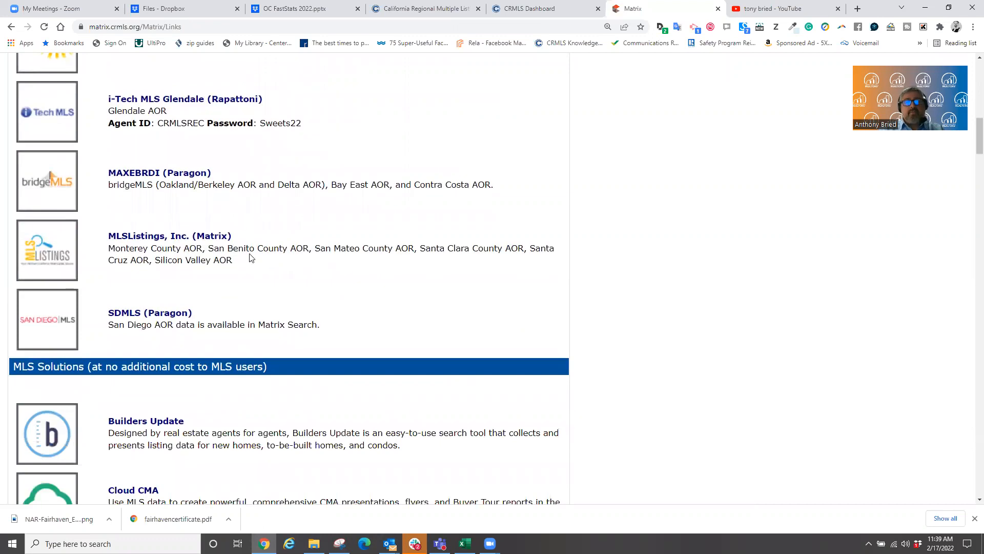
scroll(250, 257, down, 13)
scroll(214, 257, down, 4)
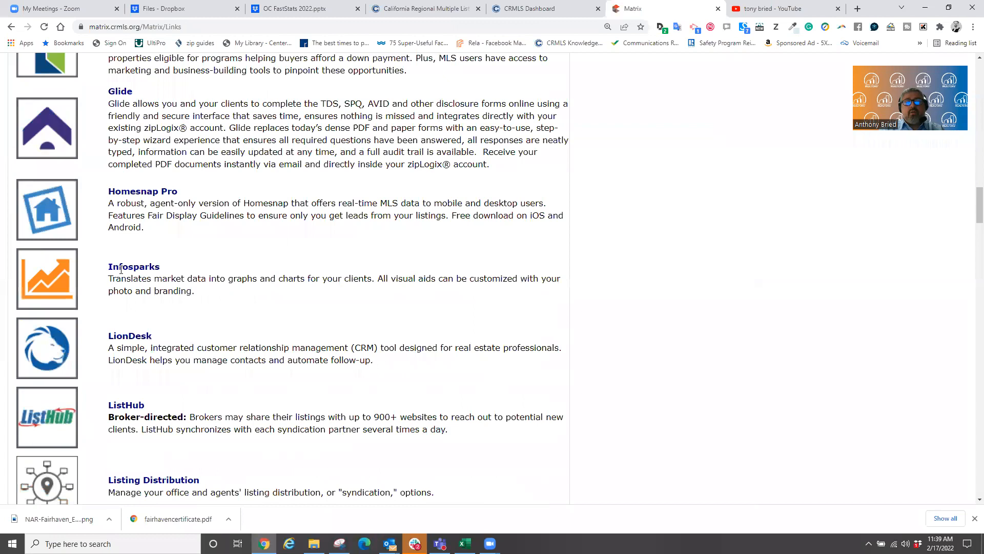
- Launch Infosparks in a new tab and set the browser zoom back to 100%
click(64, 276)
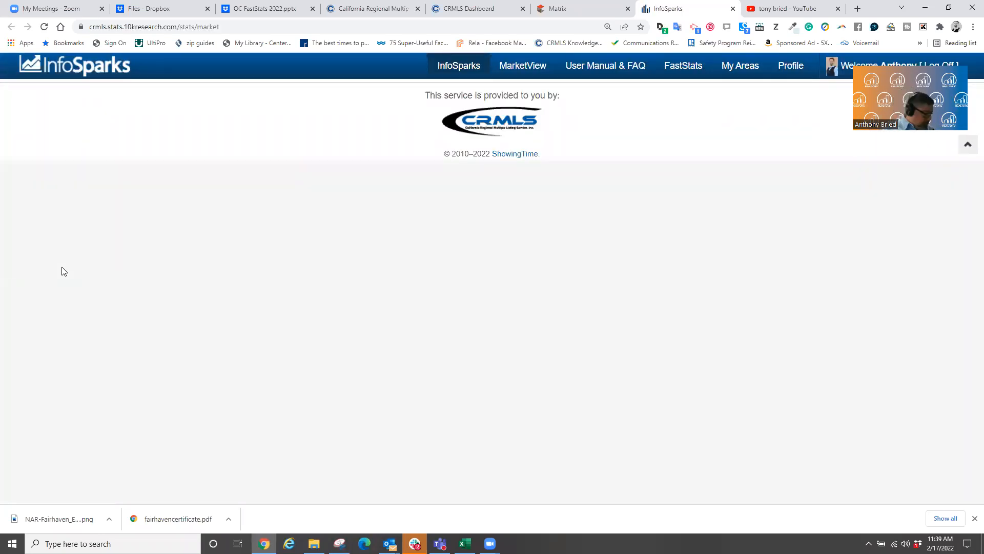
key(ctrl+minus)
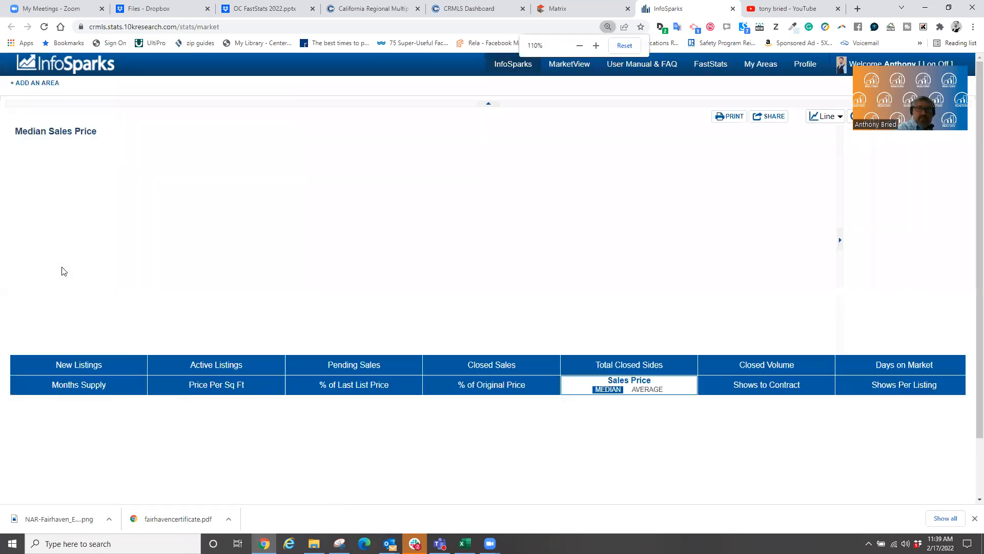
key(ctrl+minus)
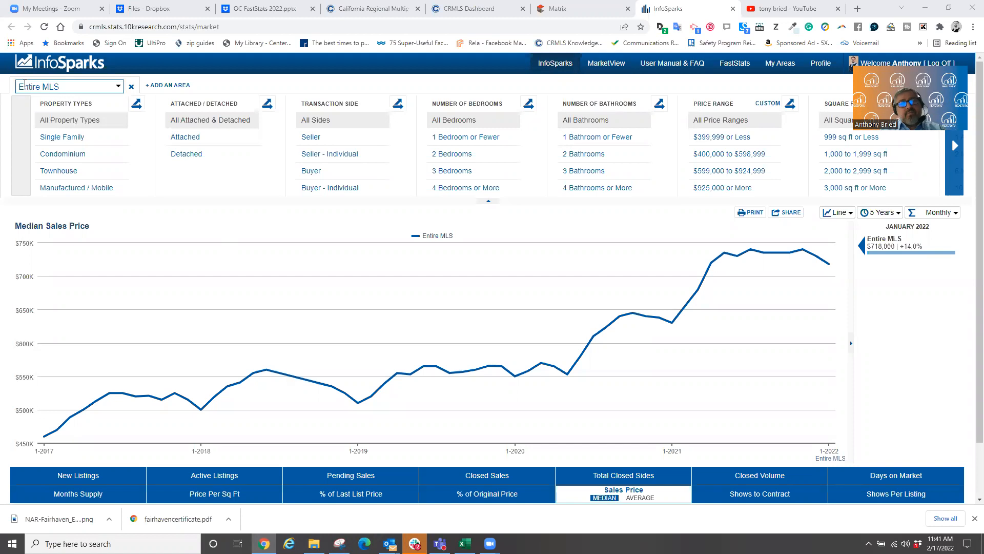
- Change the charted area from Entire MLS to the city of Corona del Mar
click(119, 87)
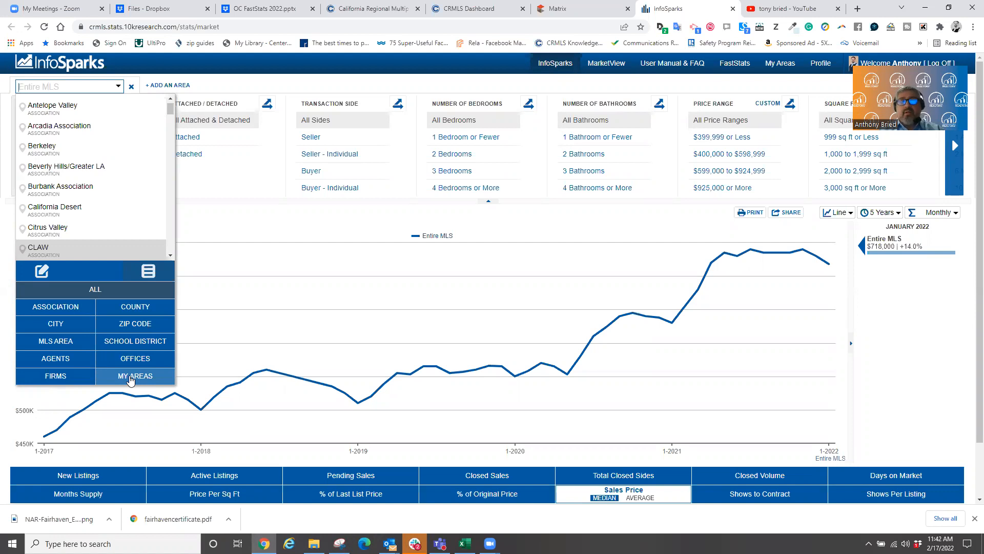
click(66, 325)
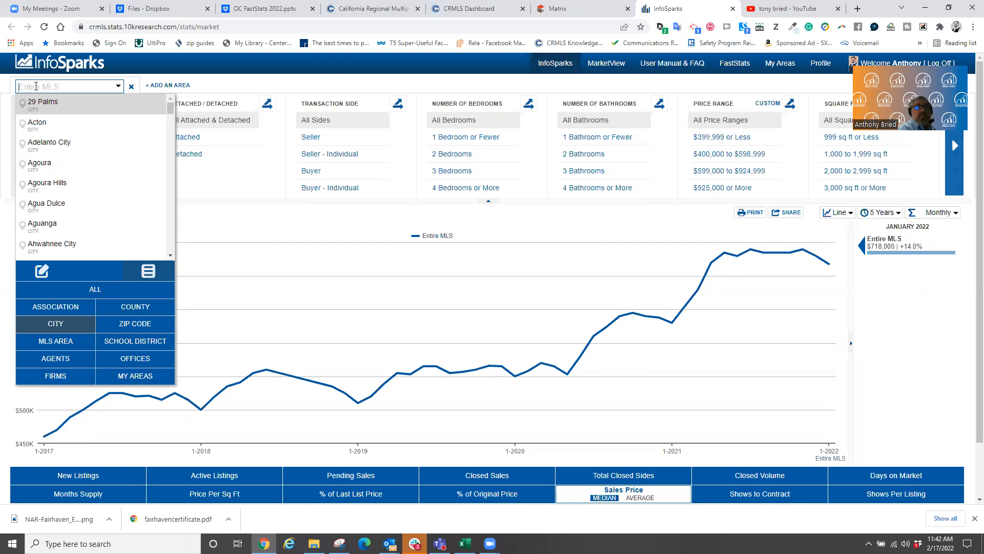
text(ona)
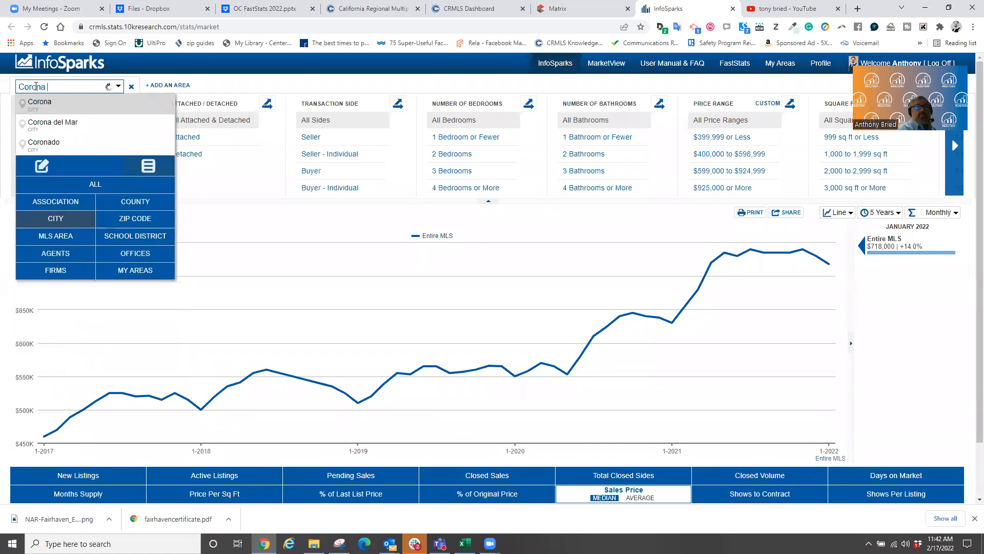
text( del Mar)
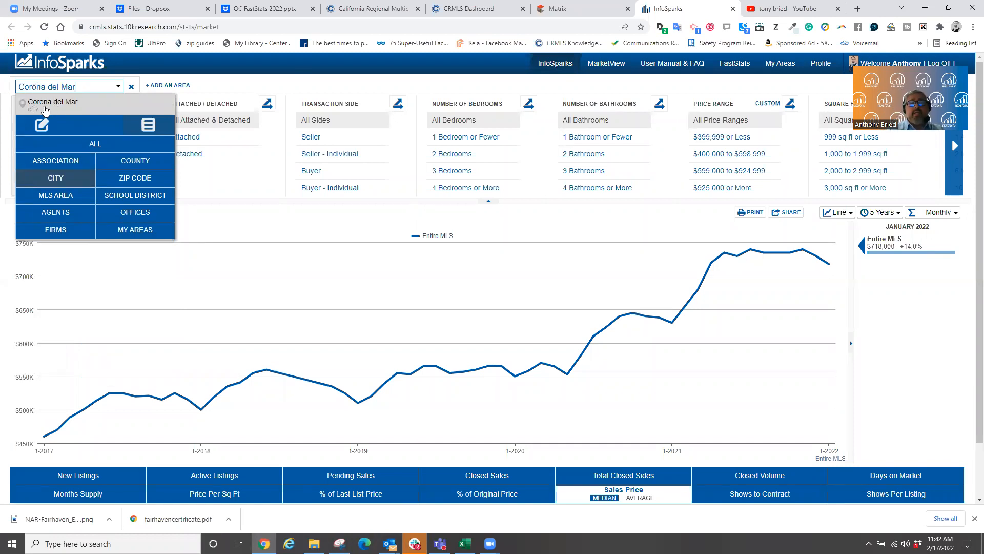
click(46, 106)
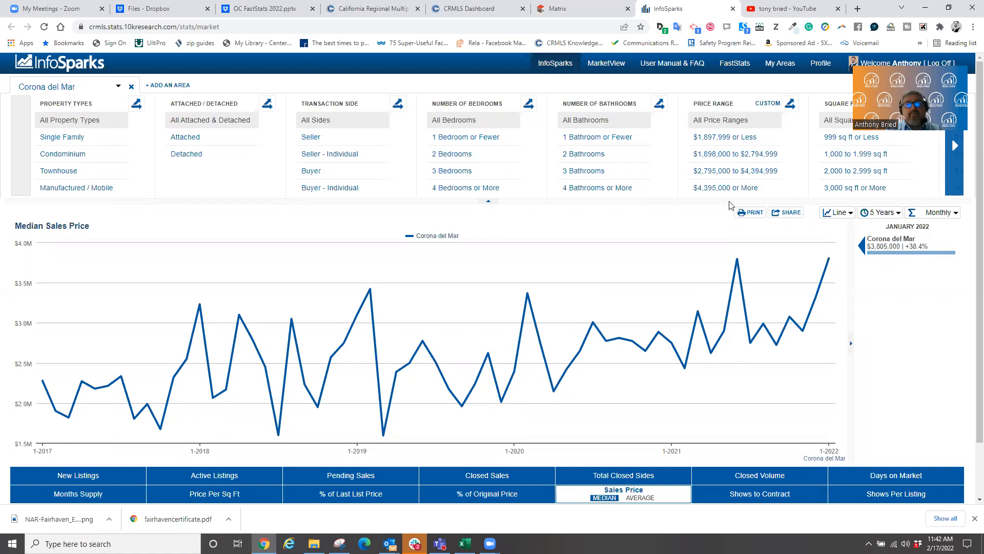
- Replace Corona del Mar with the city of Irvine as the charted area
click(73, 88)
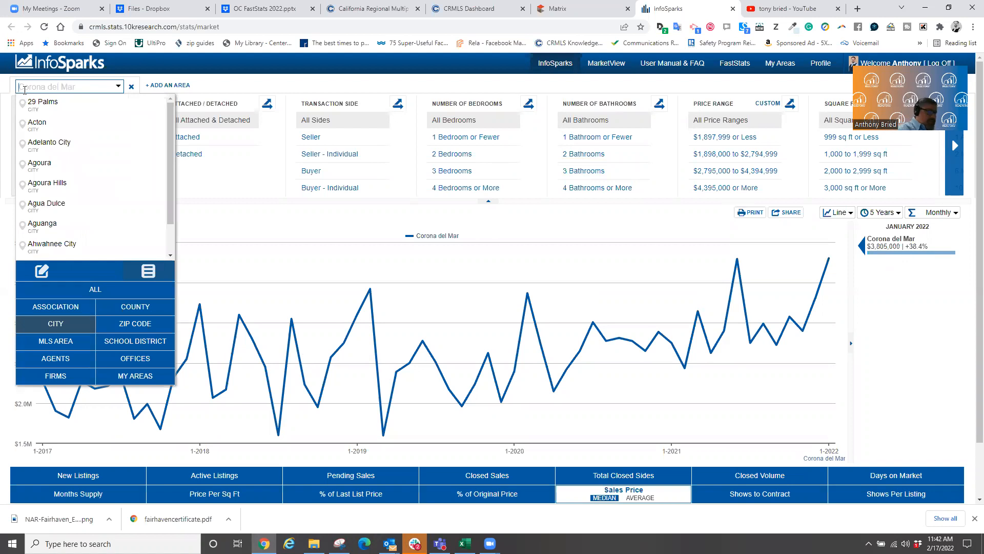
text(Irvine)
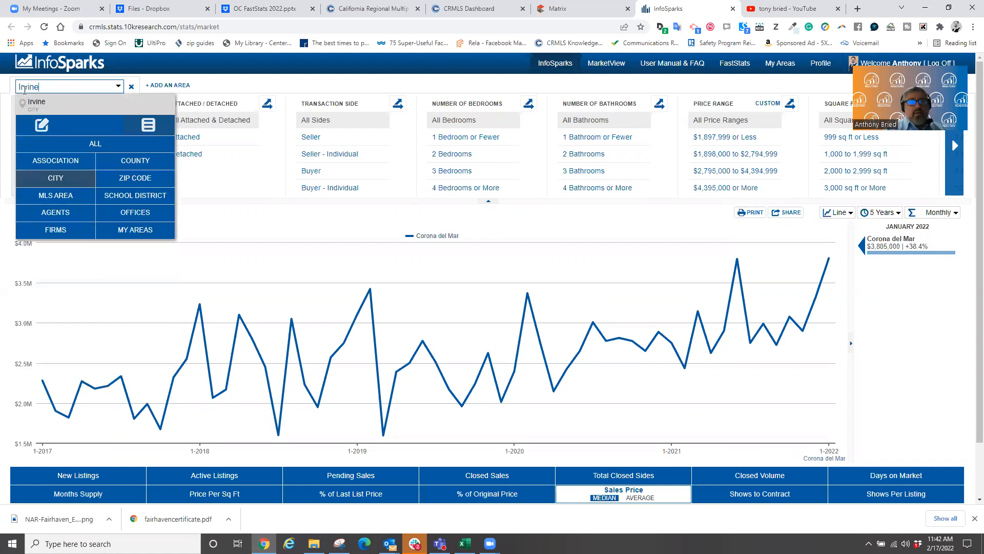
click(44, 105)
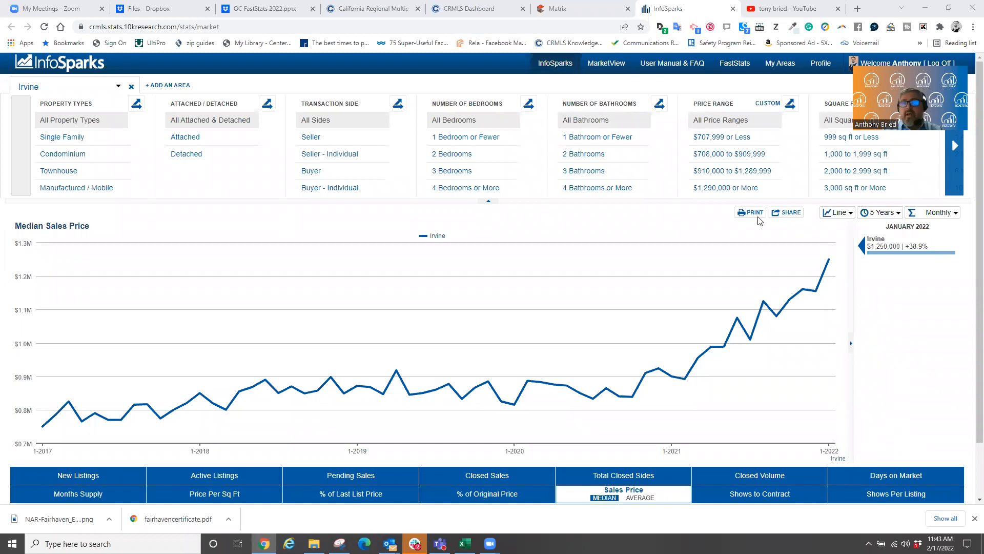
click(48, 85)
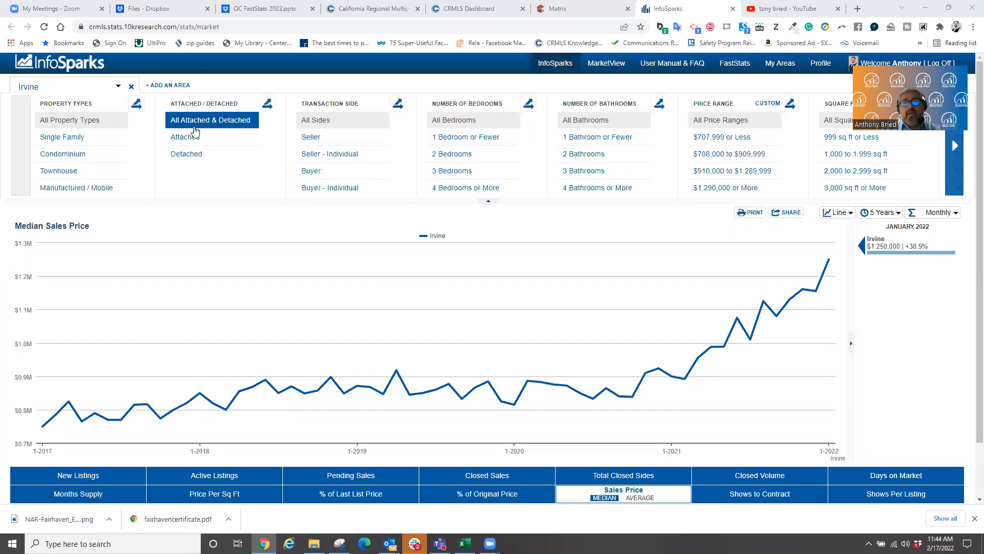
- Limit Irvine to Detached homes and add Entire MLS as a second comparison area
click(193, 153)
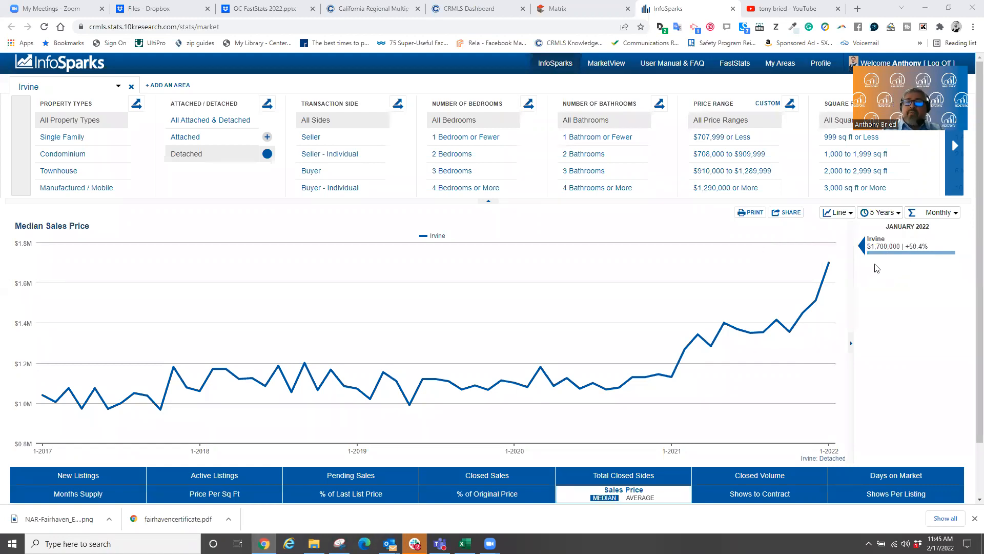
mouse_move(836, 270)
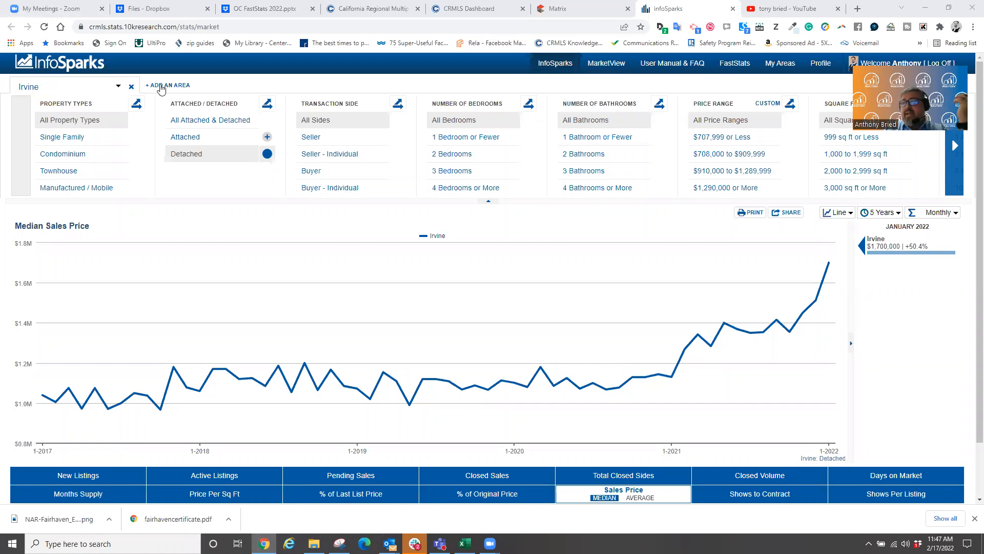
click(160, 87)
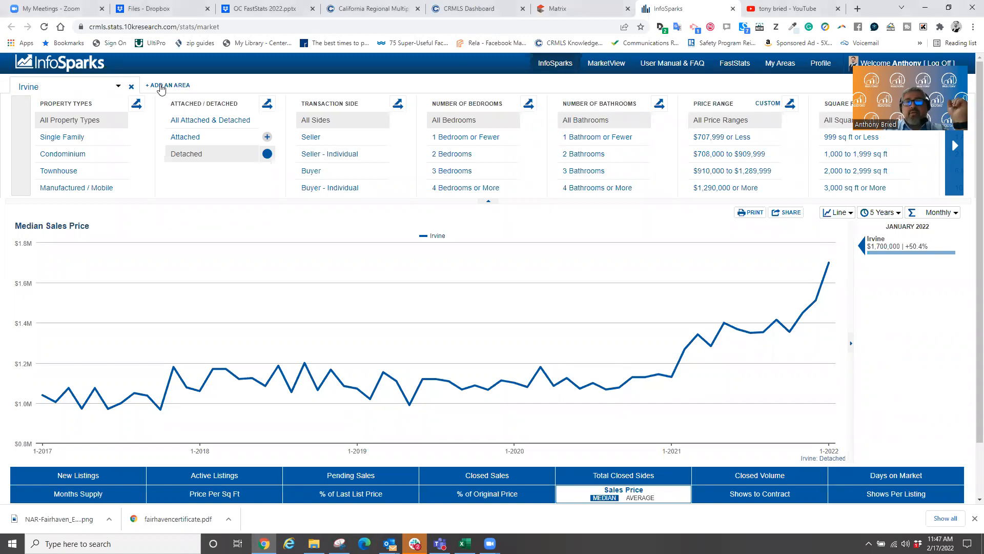
click(204, 87)
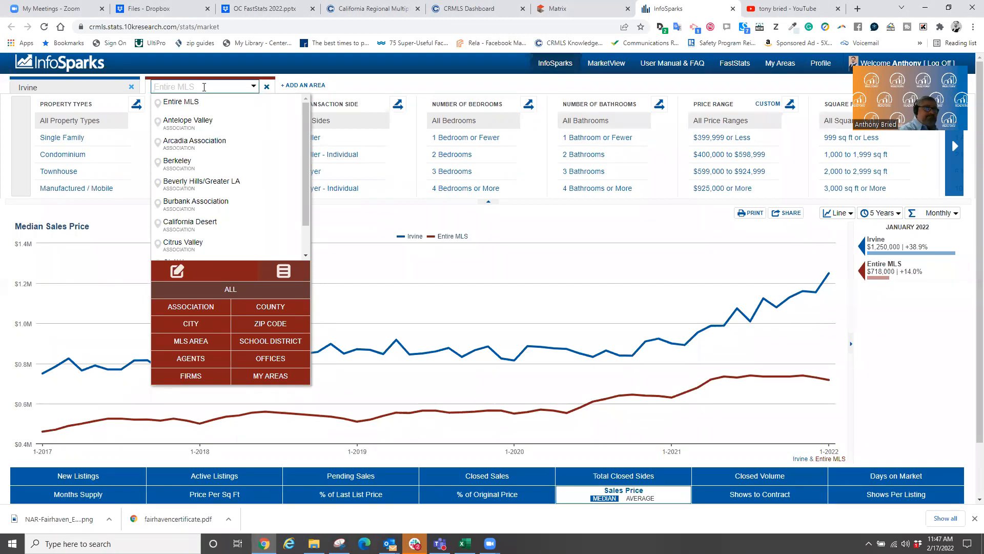
- Set the second area to the city of Lake Forest, detached homes only
text(Lake forest)
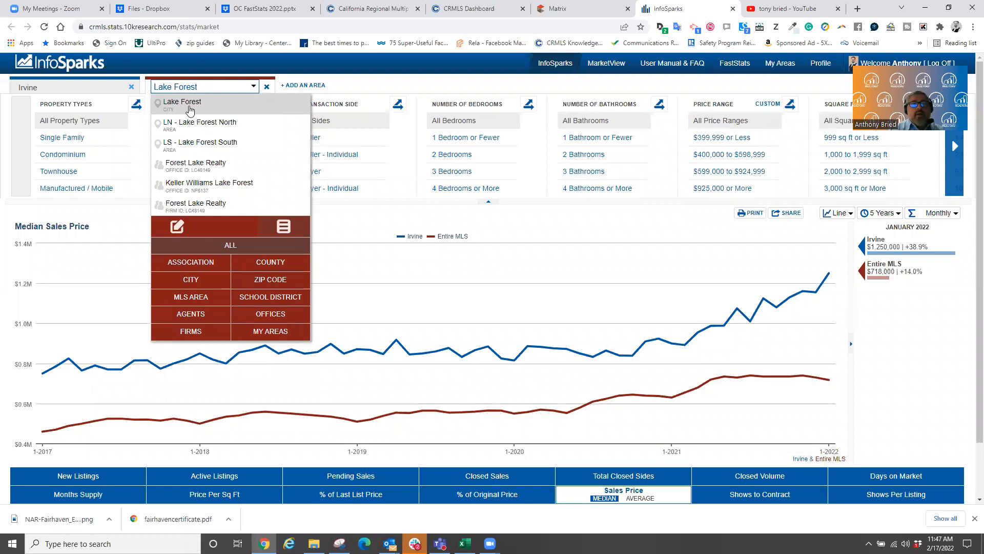
click(170, 107)
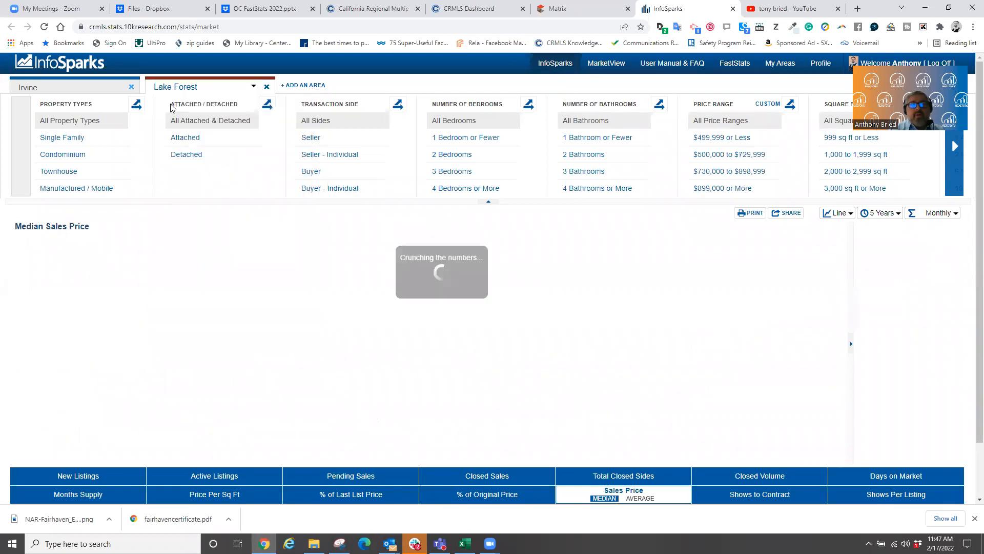
click(193, 159)
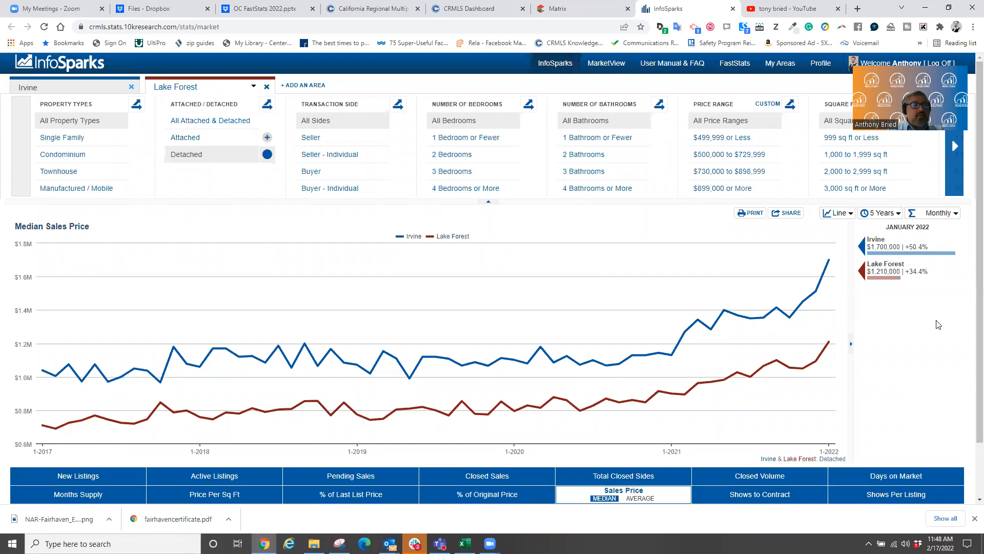
- Add two more Entire MLS areas, remove Lake Forest, and select the second area
click(305, 85)
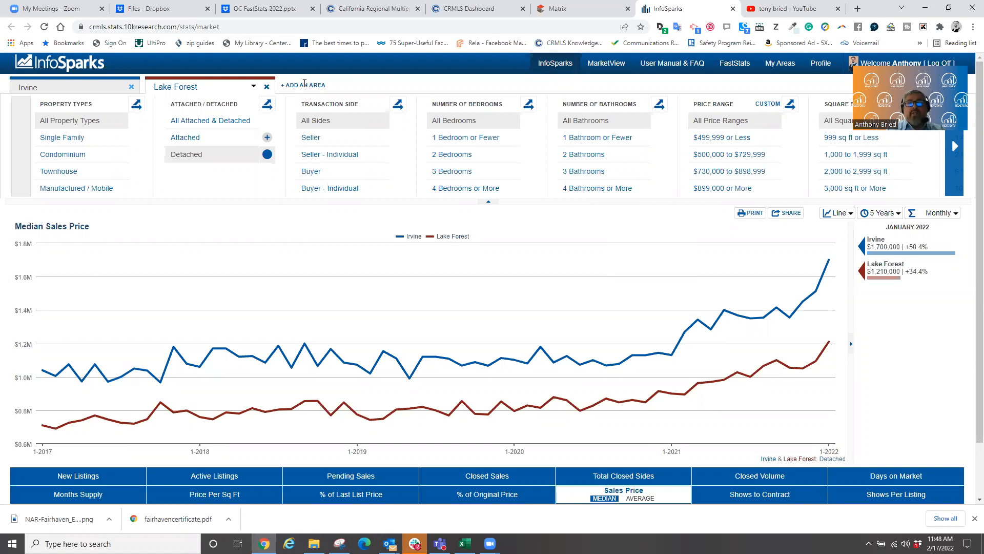
click(416, 86)
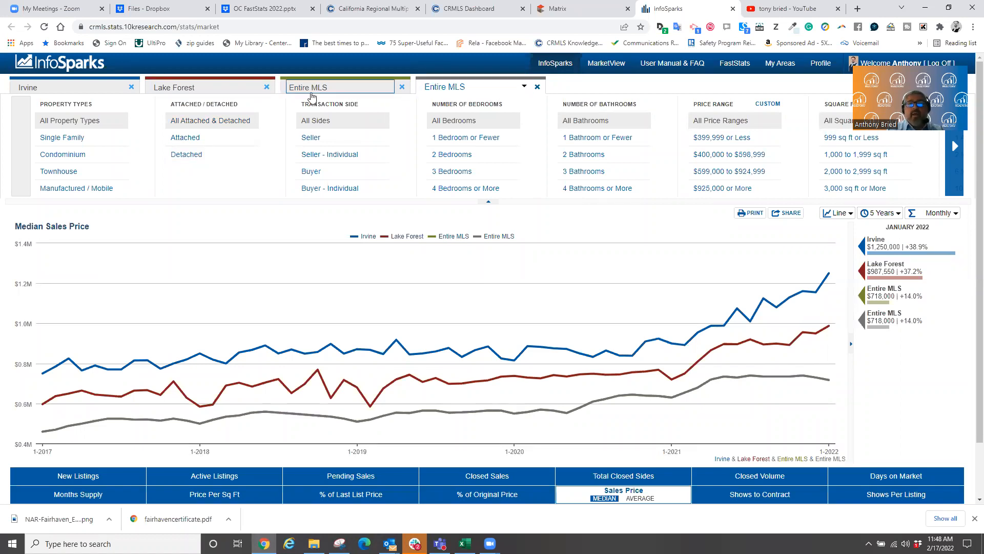
click(267, 87)
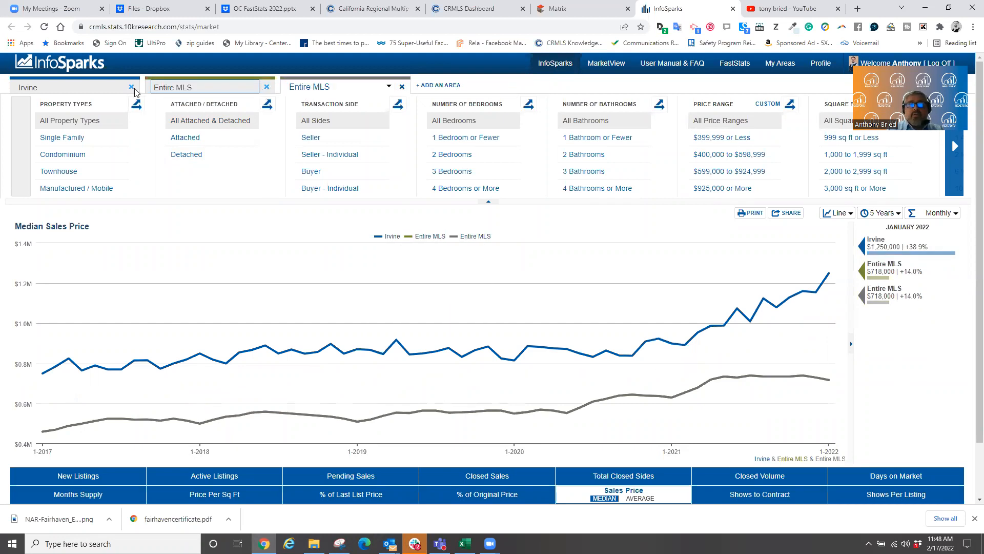
click(69, 90)
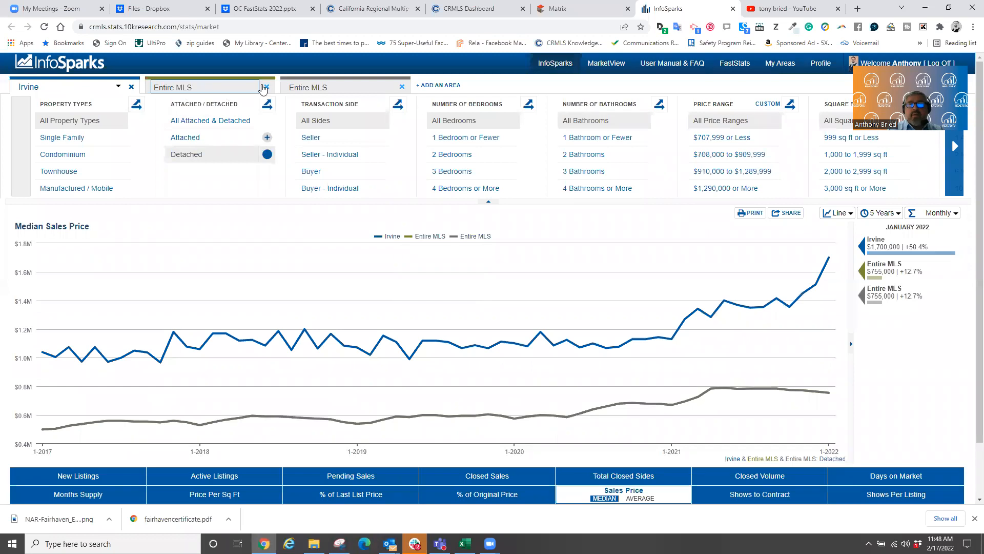
click(246, 87)
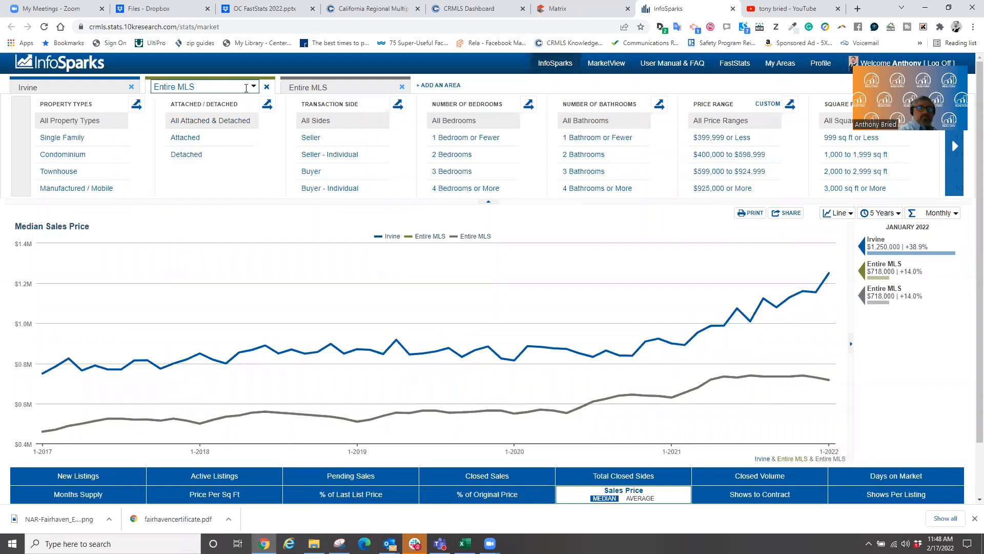
- Make the second area TR - Turtle Rock, limited to detached homes
click(246, 87)
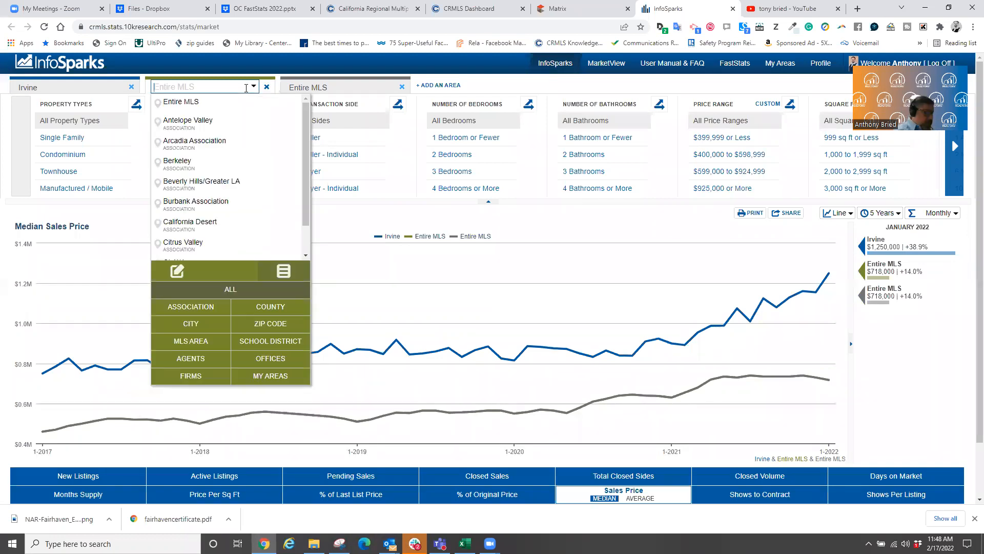
text(tur)
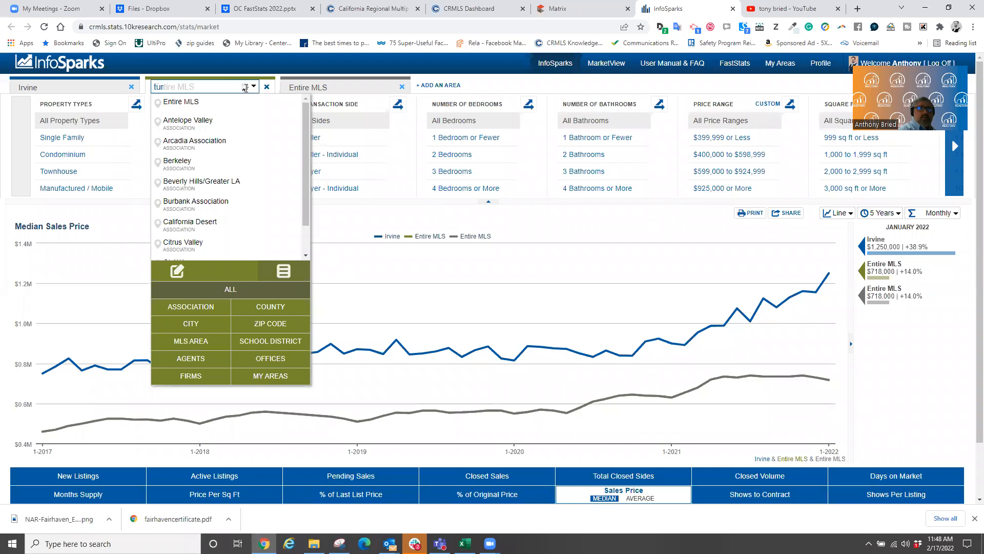
text(tle ro)
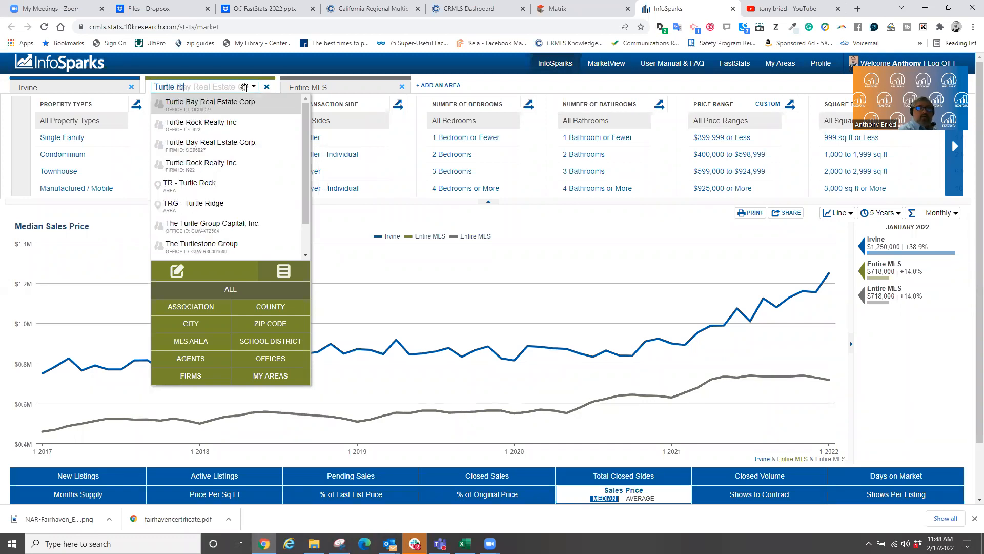
text(xk)
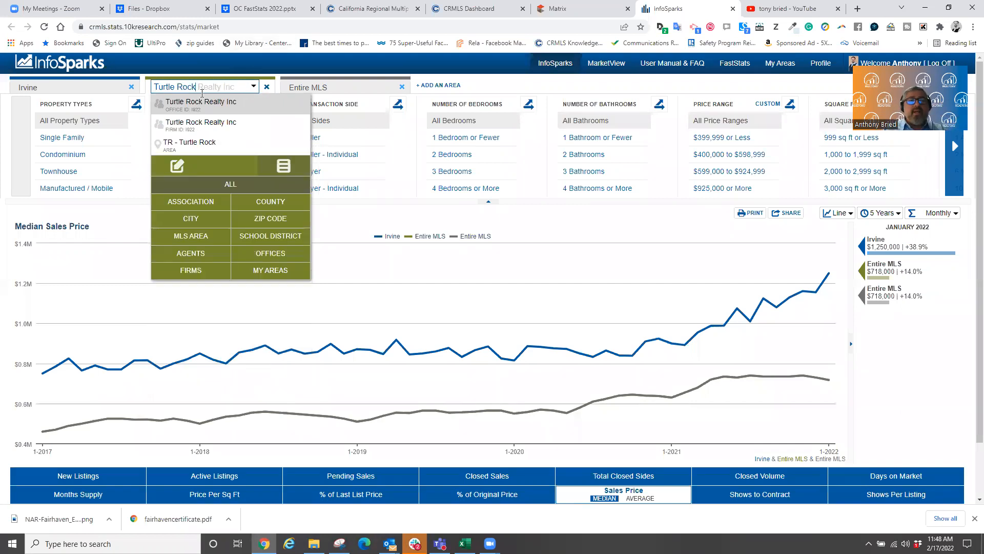
click(185, 149)
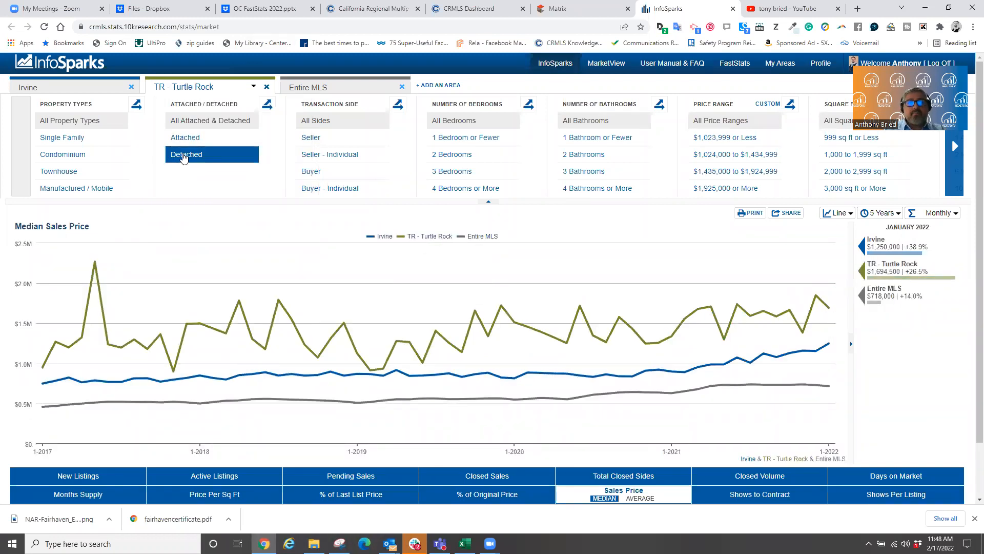
click(184, 158)
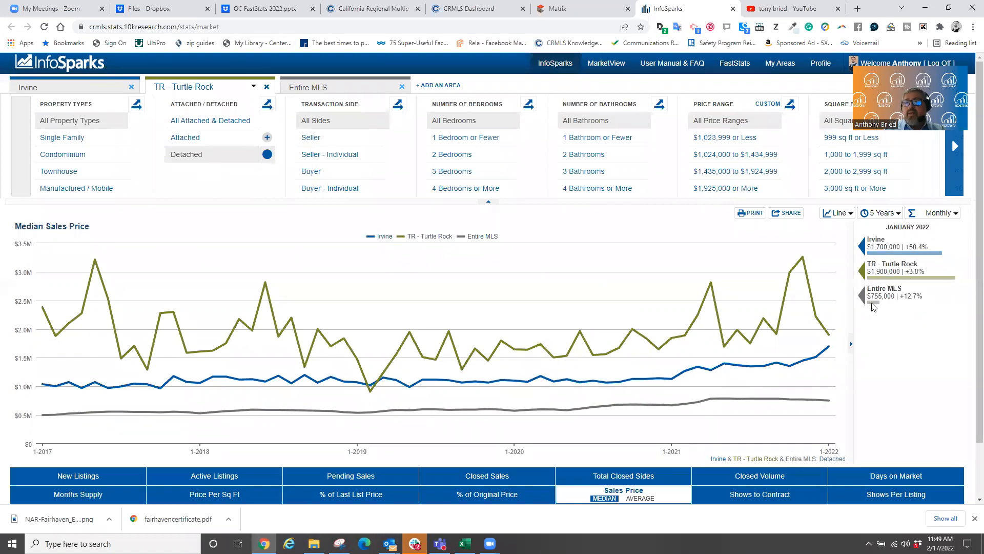
- Set the third area to Orange County (County) with detached homes, then remove it
click(362, 84)
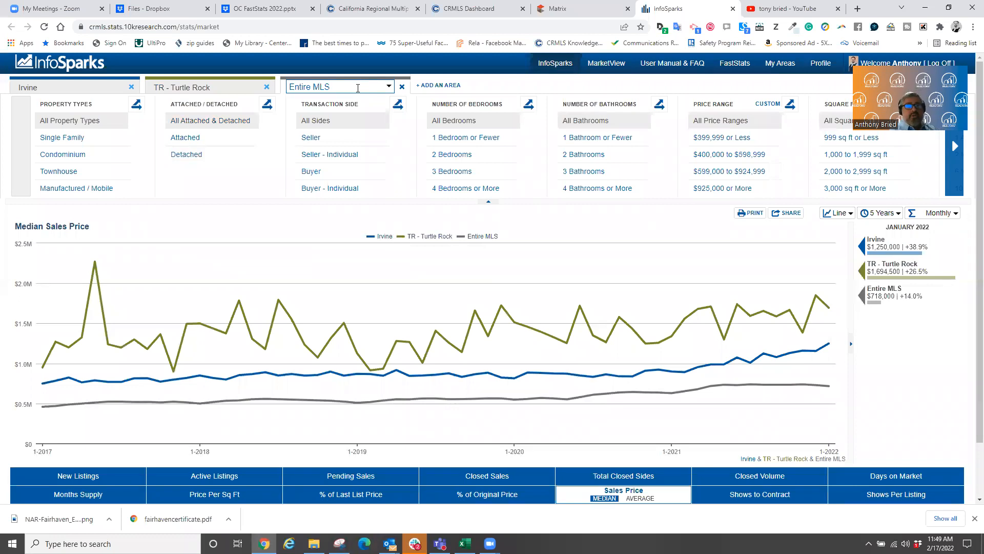
click(357, 87)
text(orange)
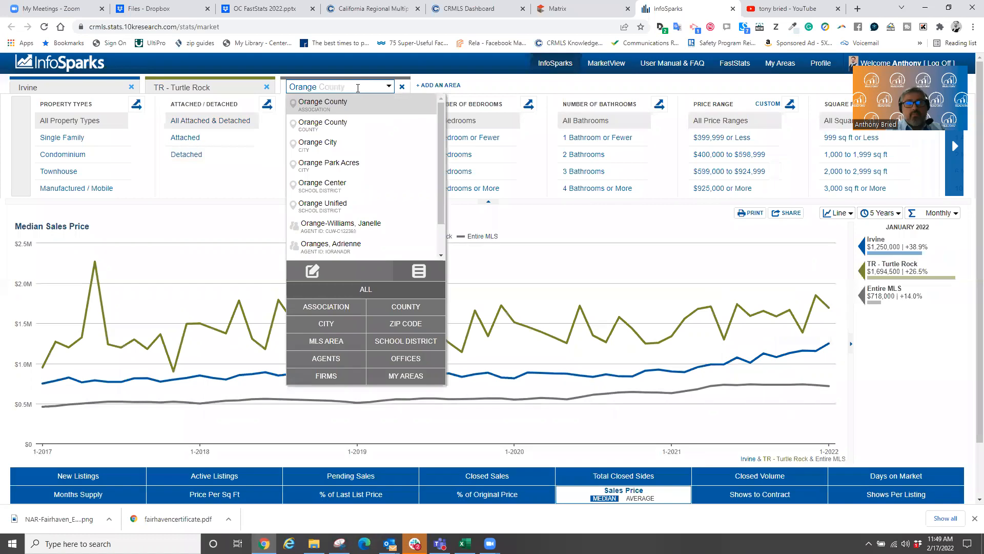
click(316, 125)
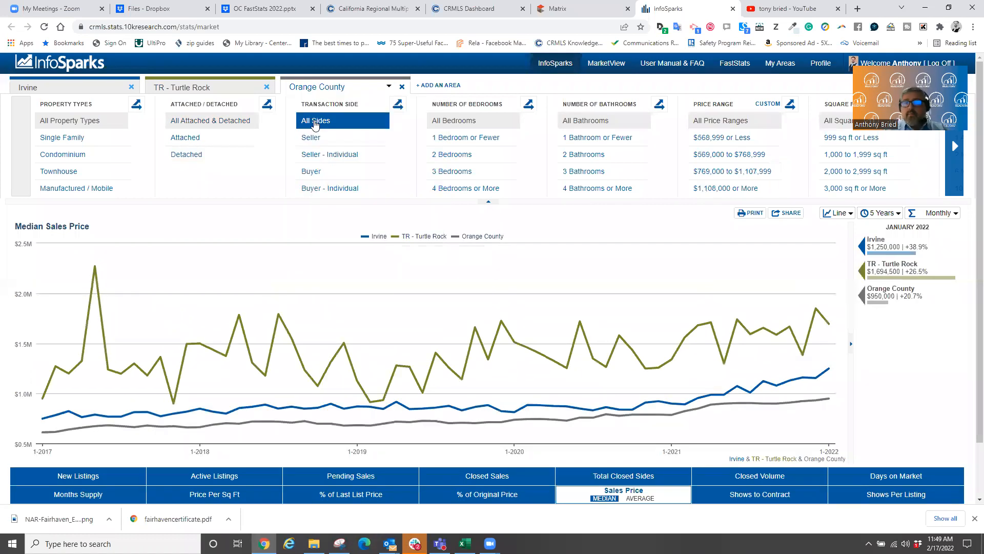
click(216, 159)
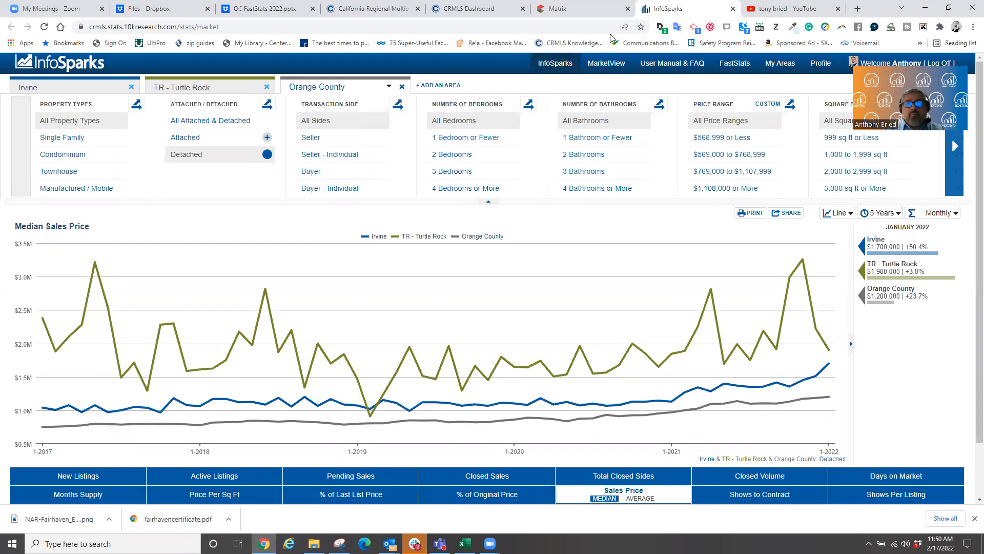
click(401, 87)
- Remove TR - Turtle Rock and break Irvine's detached median price down by bedrooms
click(267, 86)
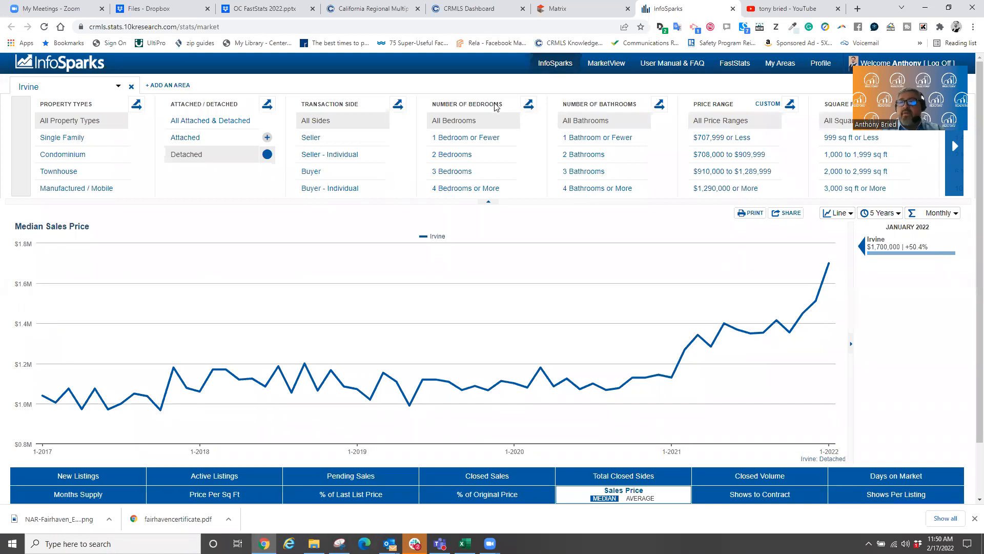
click(529, 107)
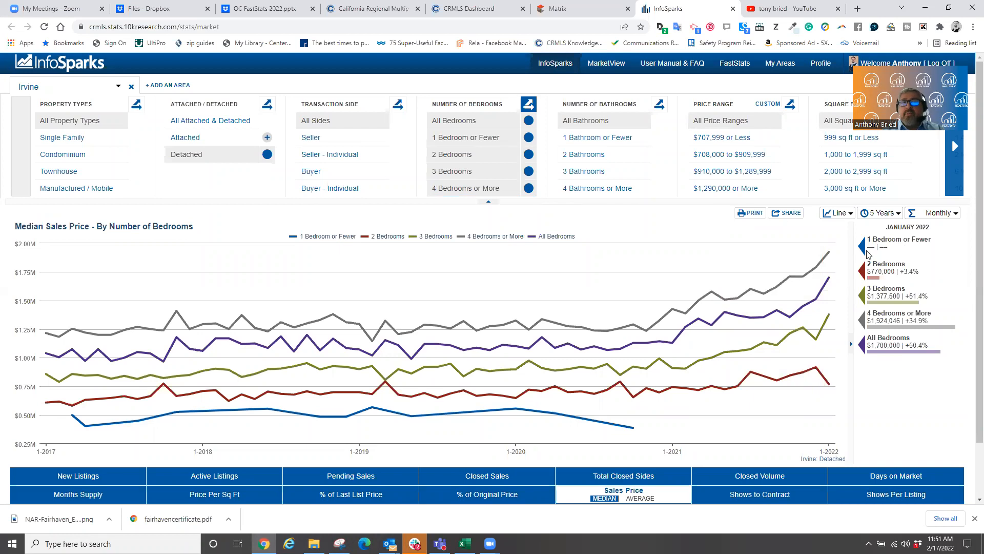
- Drop the 1 Bedroom or Fewer line, then turn off the bedroom-count breakdown
click(528, 138)
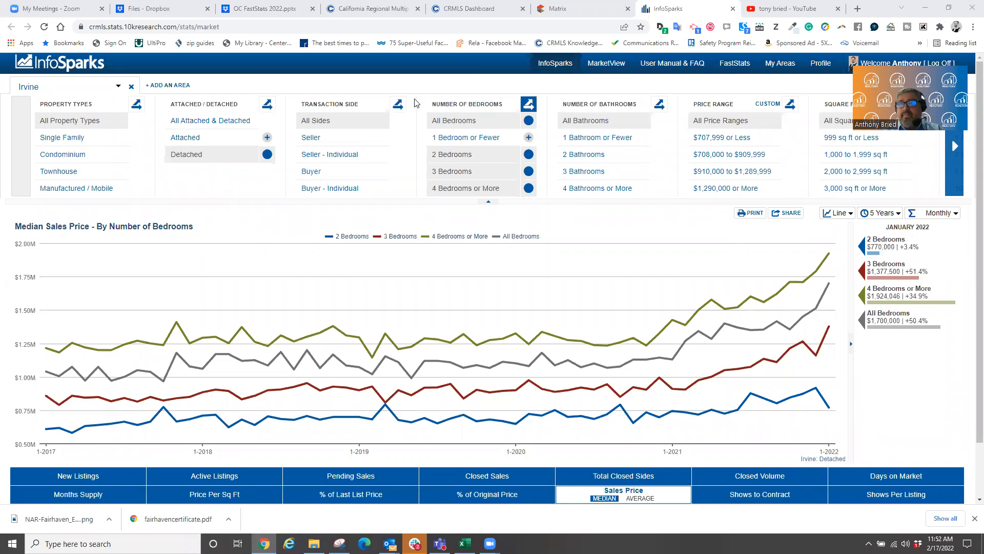
click(529, 106)
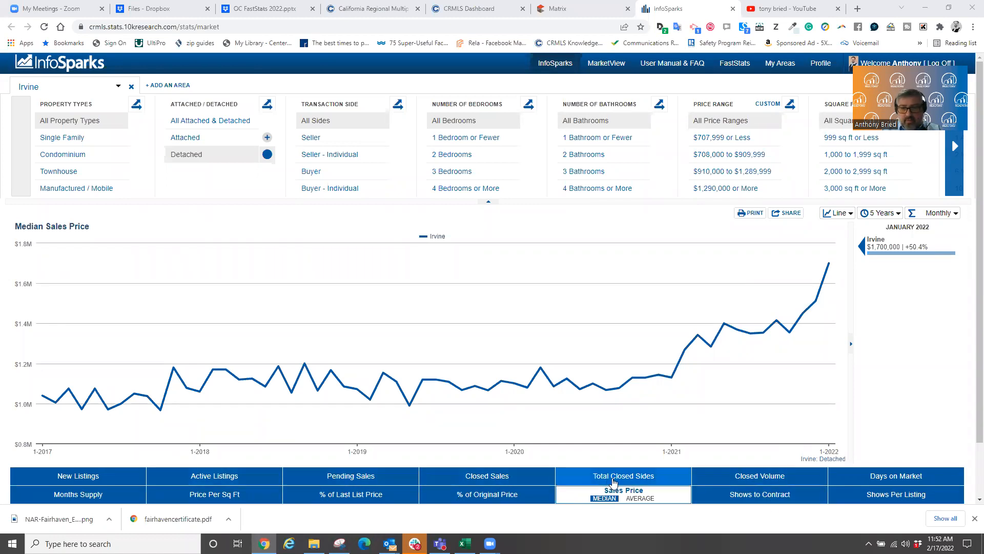
- Limit the single-line Irvine median sales price chart to seller-side transactions
scroll(848, 445, down, 1)
scroll(848, 445, up, 1)
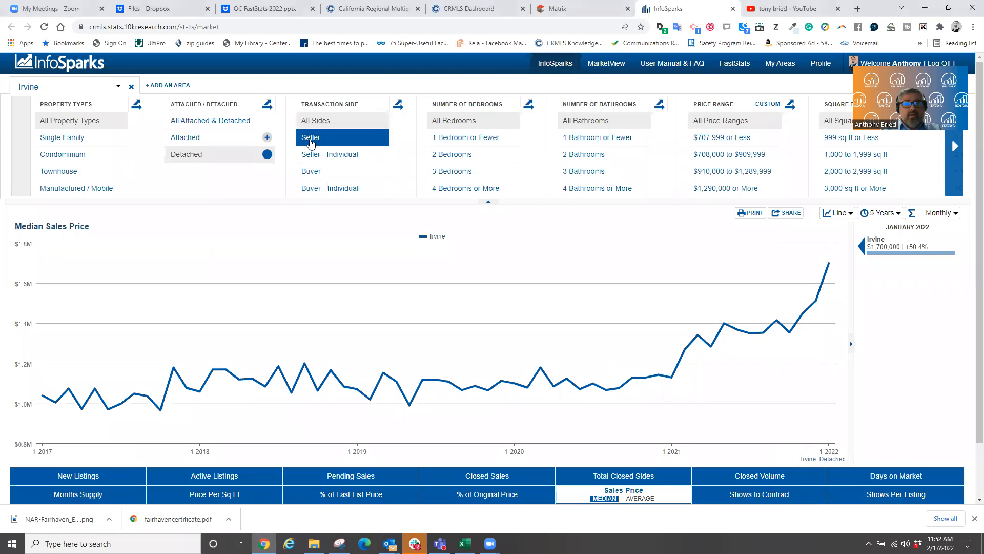
click(310, 139)
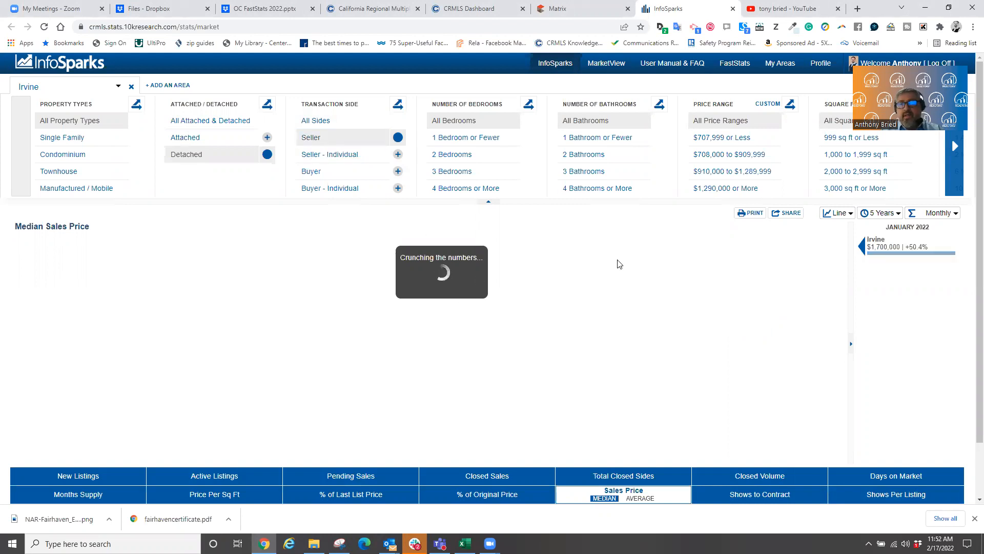
click(399, 139)
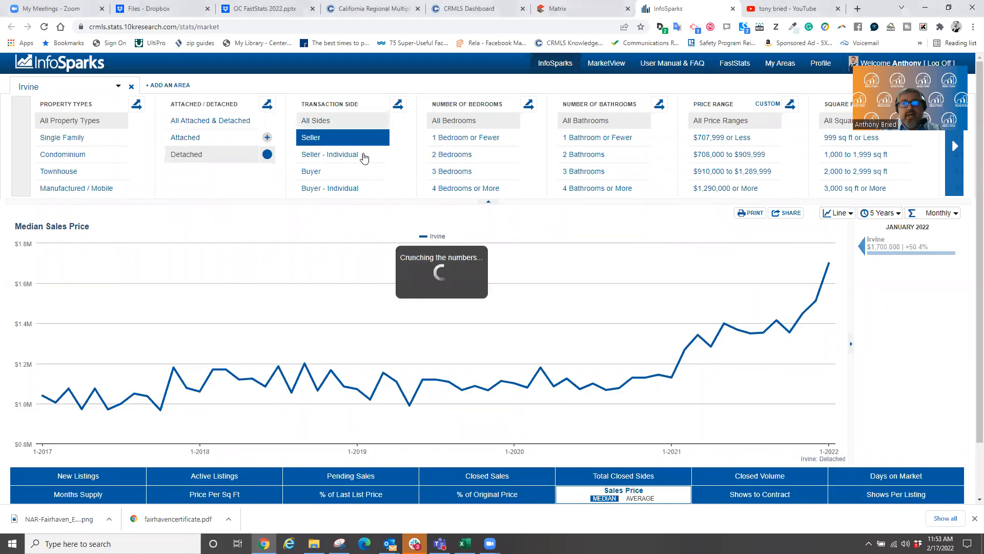
click(359, 176)
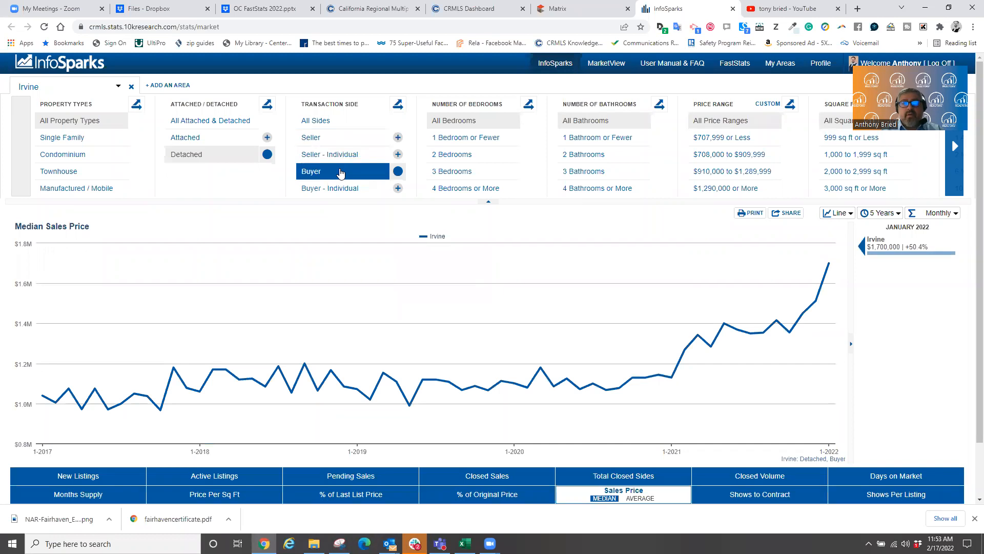
click(397, 171)
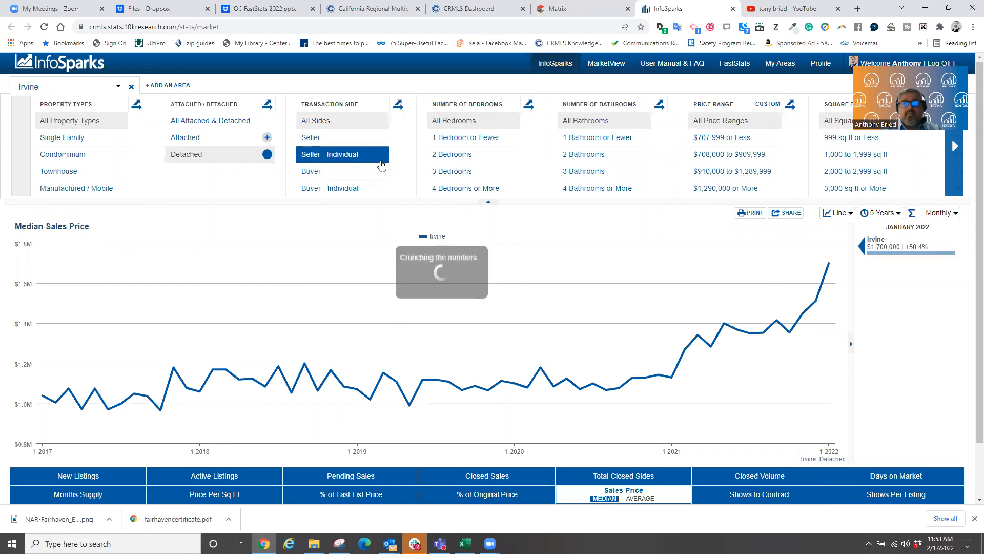
click(376, 160)
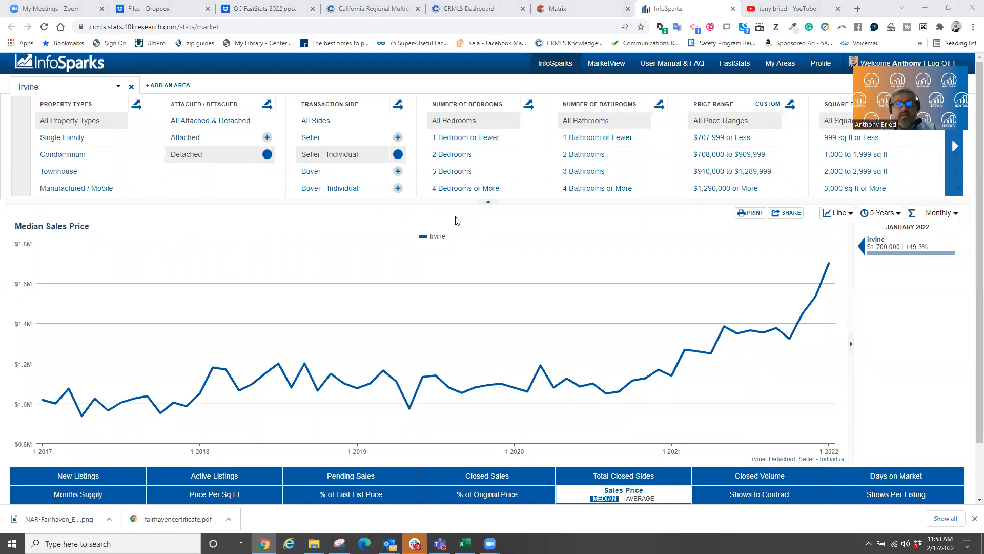
click(396, 153)
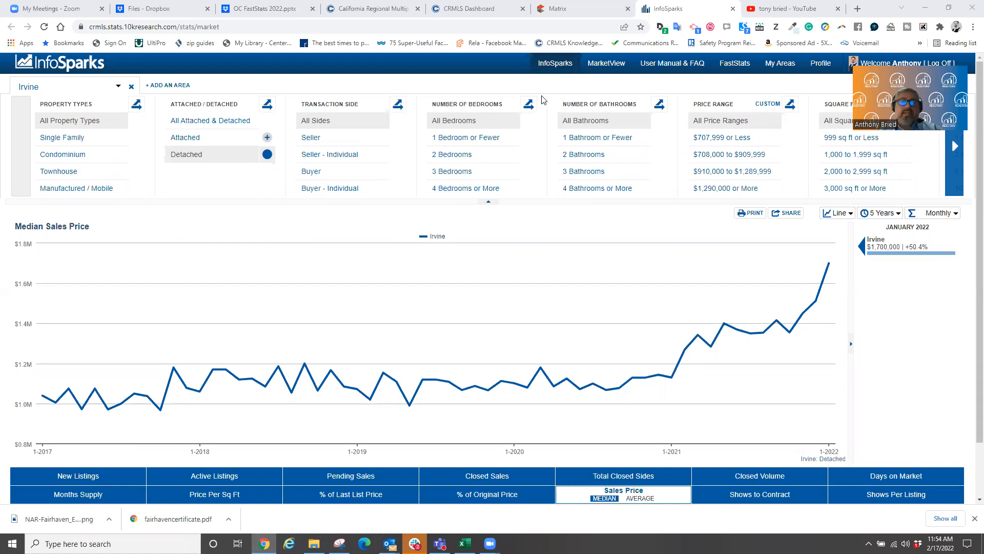
click(351, 141)
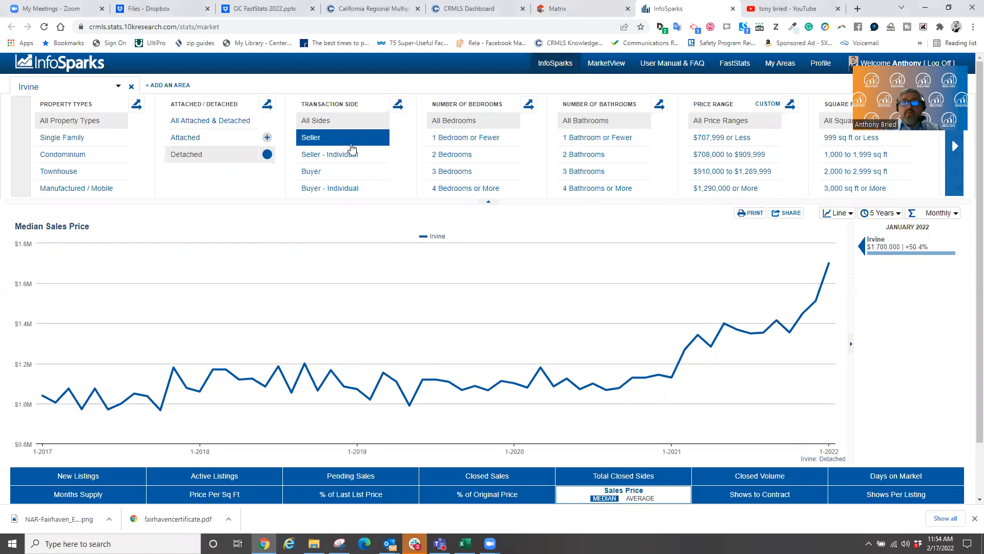
click(351, 145)
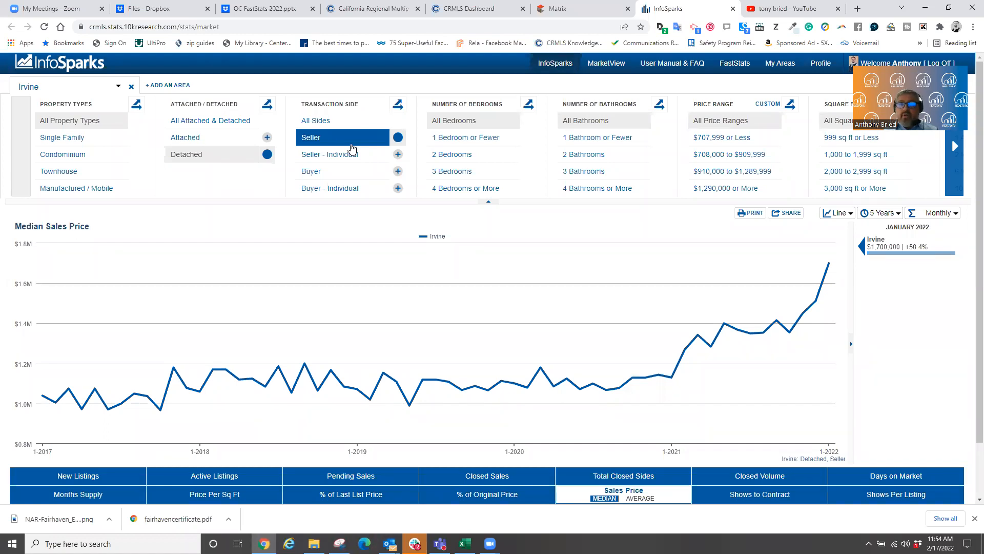
click(337, 177)
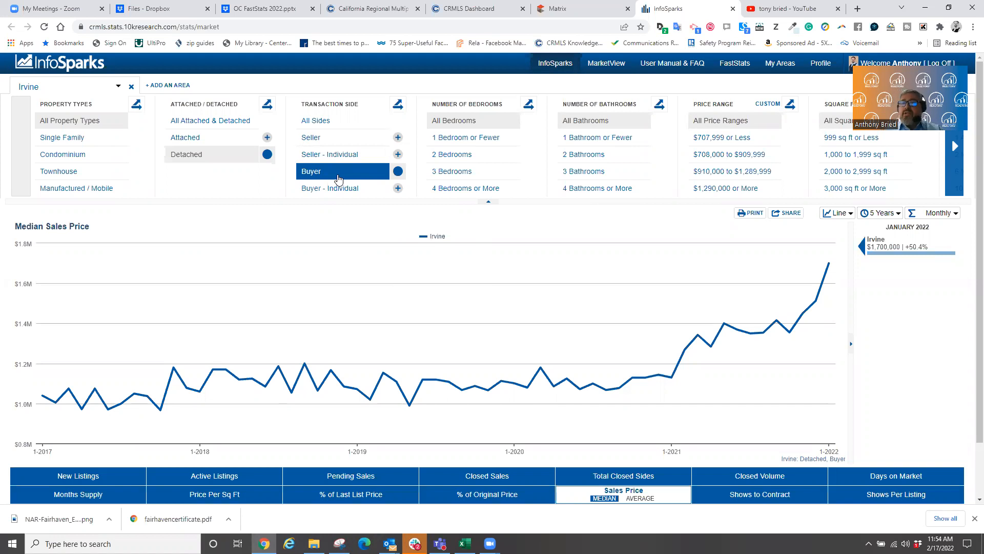
click(353, 138)
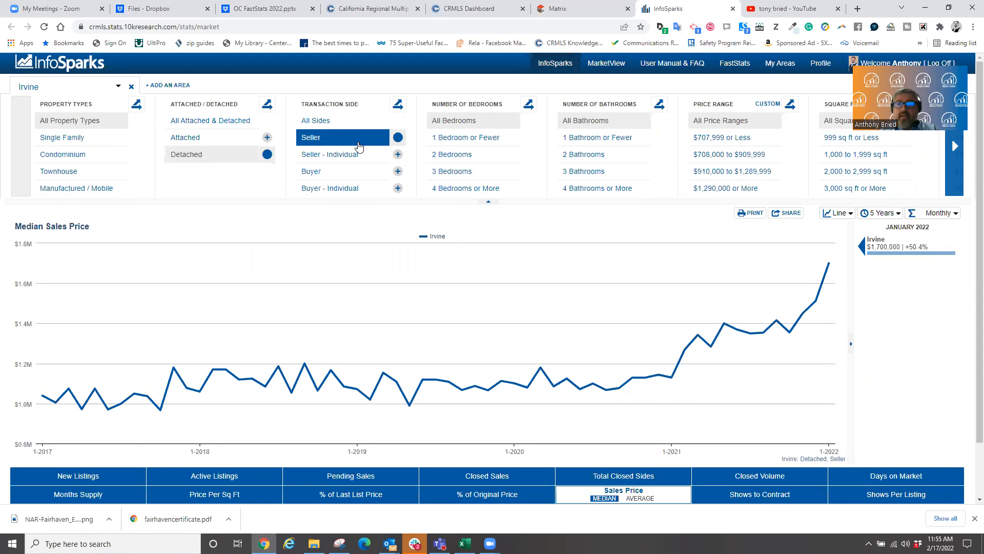
click(398, 137)
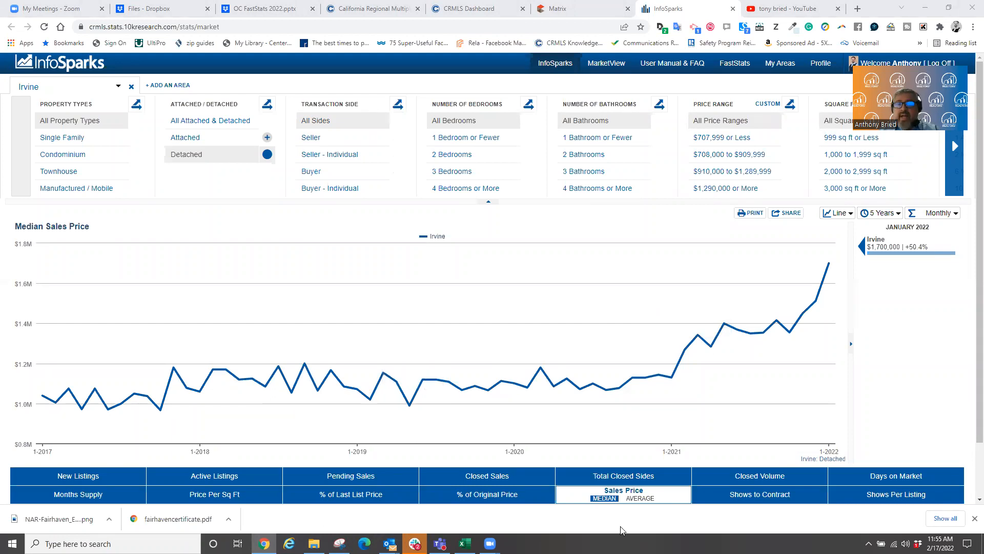
- Chart Active Listings for Irvine detached homes, showing 97 (-63.3%) in January 2022
click(214, 477)
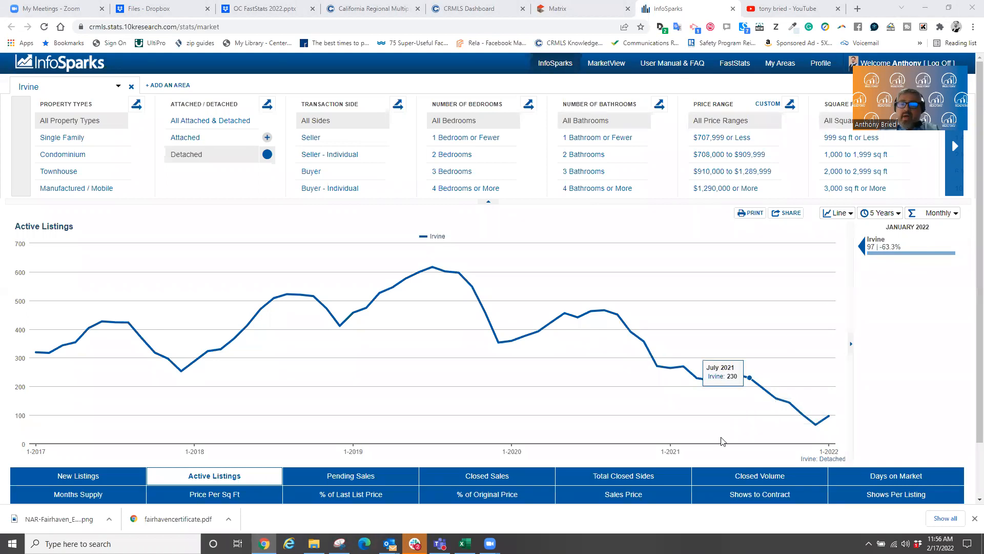
click(606, 495)
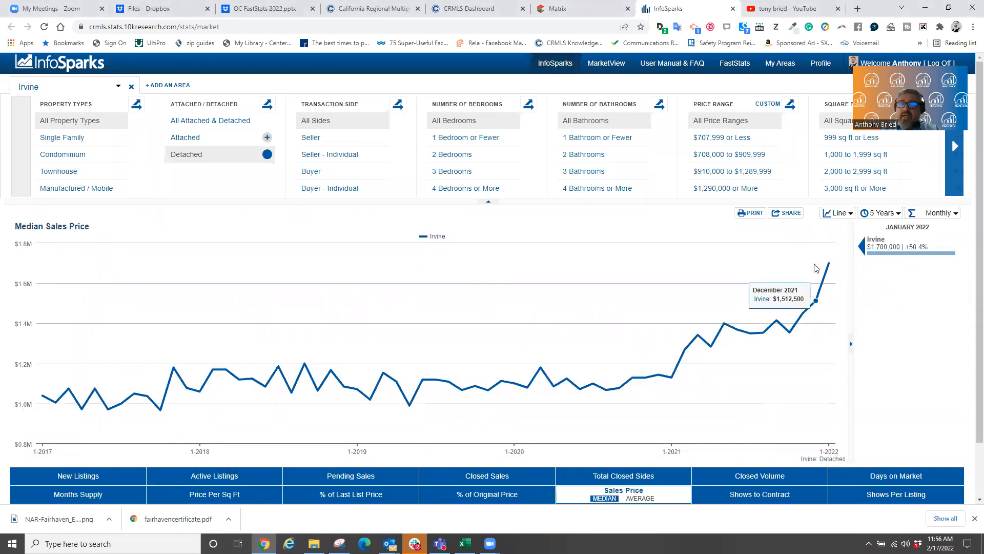
click(243, 481)
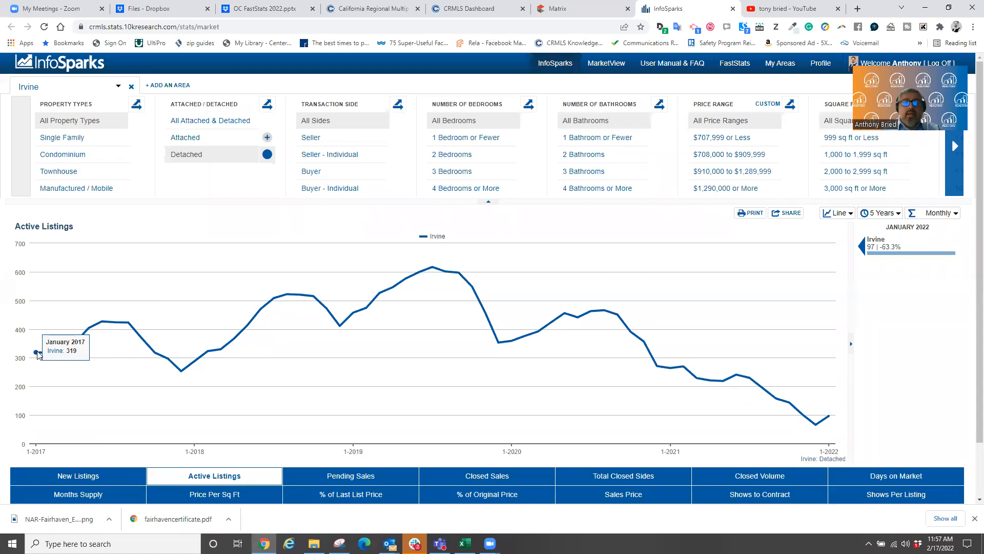
click(350, 476)
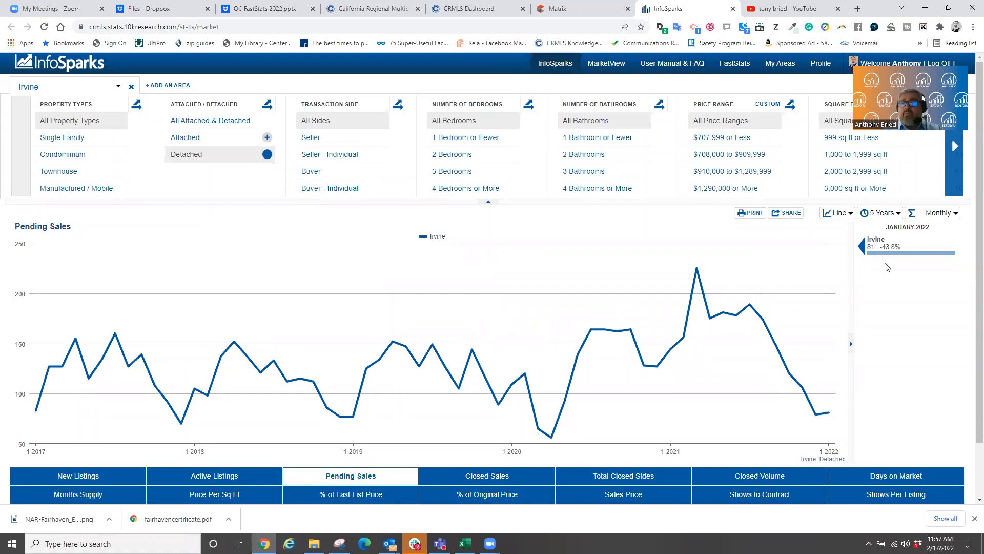
- Return the chart to Median Sales Price ($1,700,000 in January 2022), then pick Active Listings
mouse_move(825, 421)
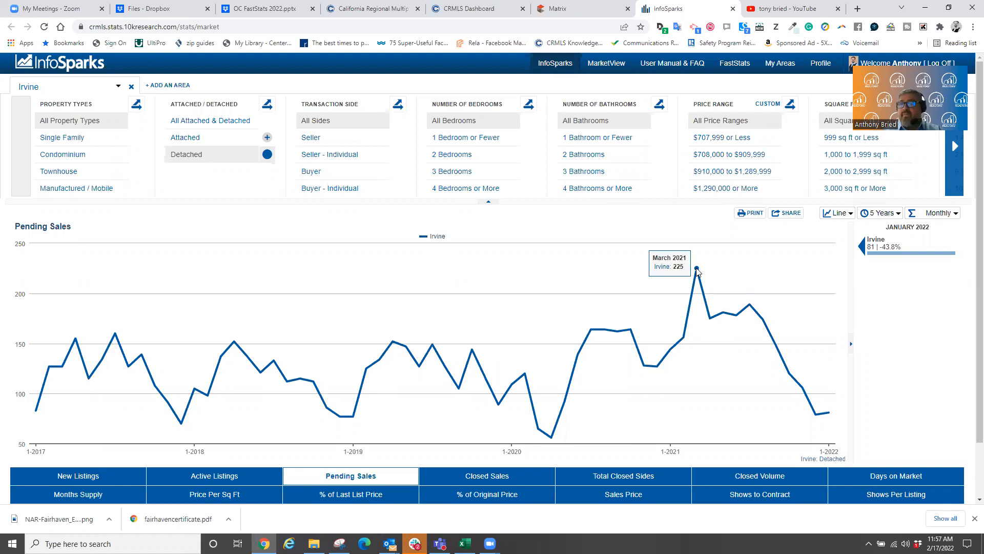
click(624, 494)
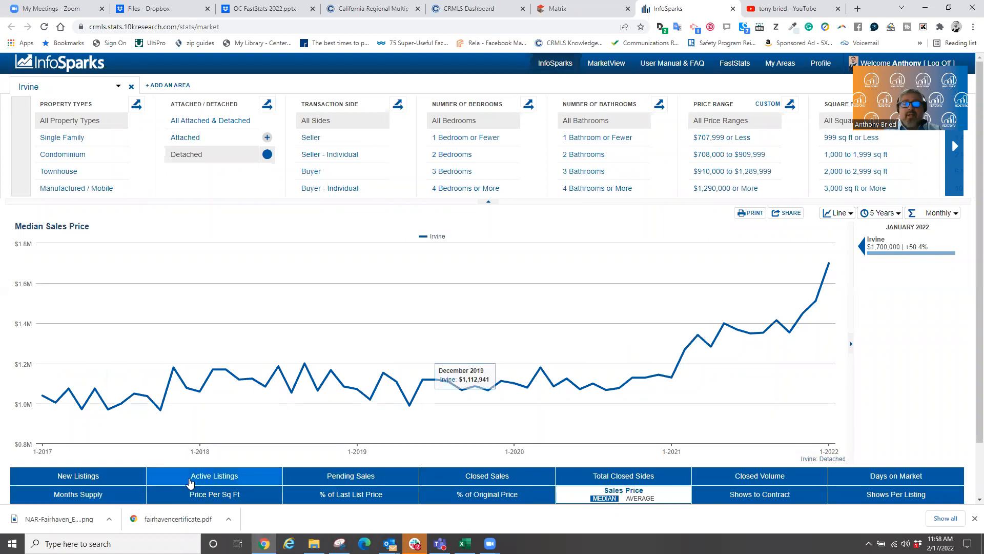
click(191, 478)
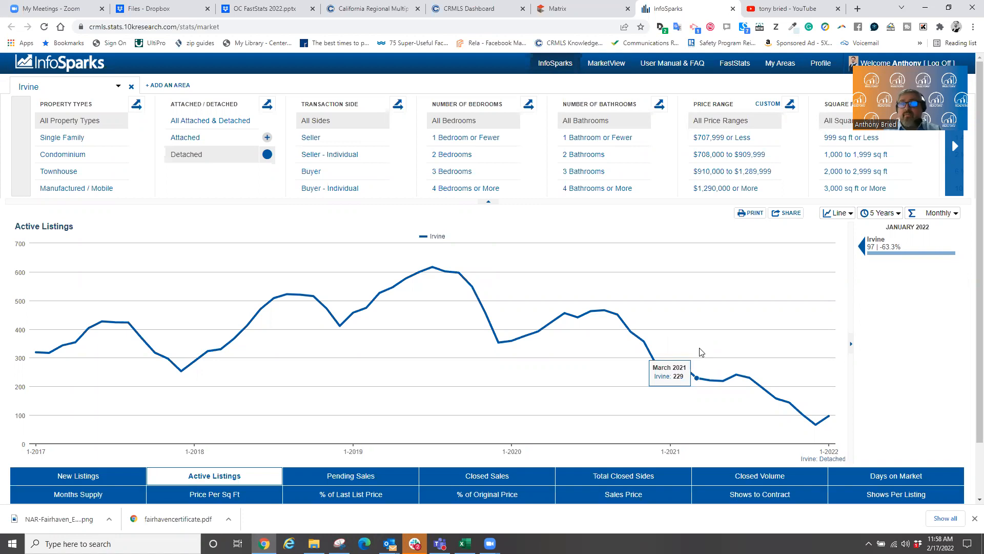
- Chart Closed Sales for Irvine detached homes: 84 (-31.7%) in January 2022
click(504, 476)
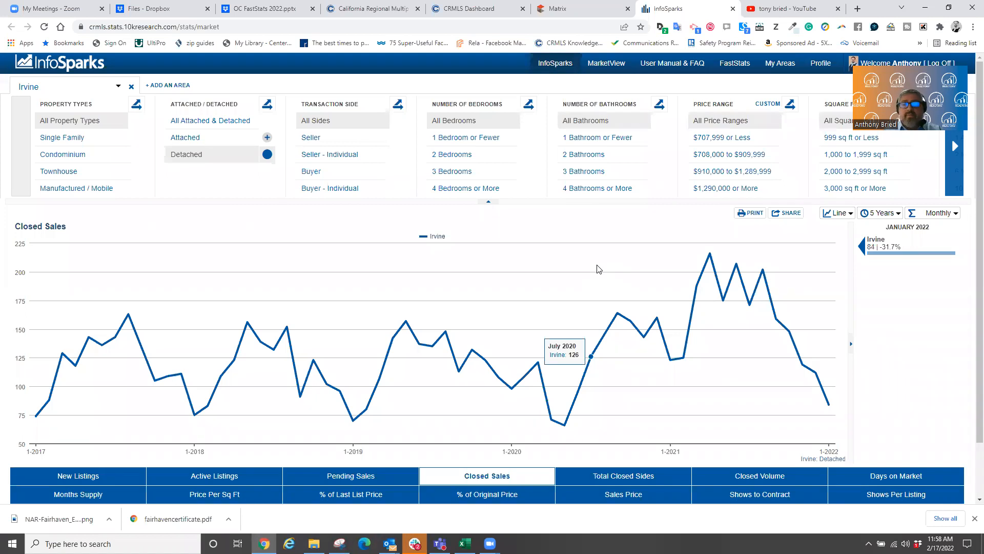
- Chart Median Days on Market: 9 days in January 2022, down from 63 in 2017
click(879, 476)
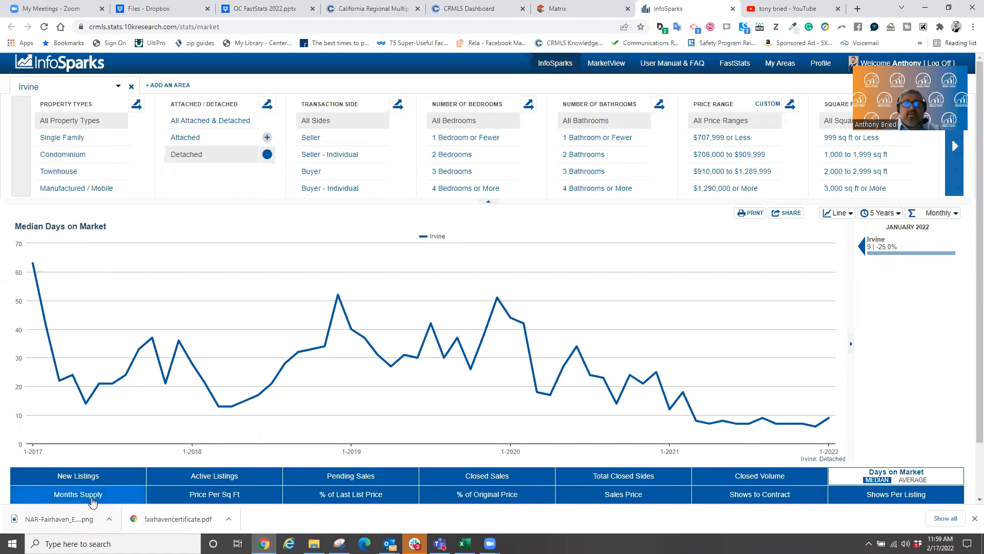
- Chart Inventory Months Supply (0.6 months), then move on to Pending Sales
click(92, 497)
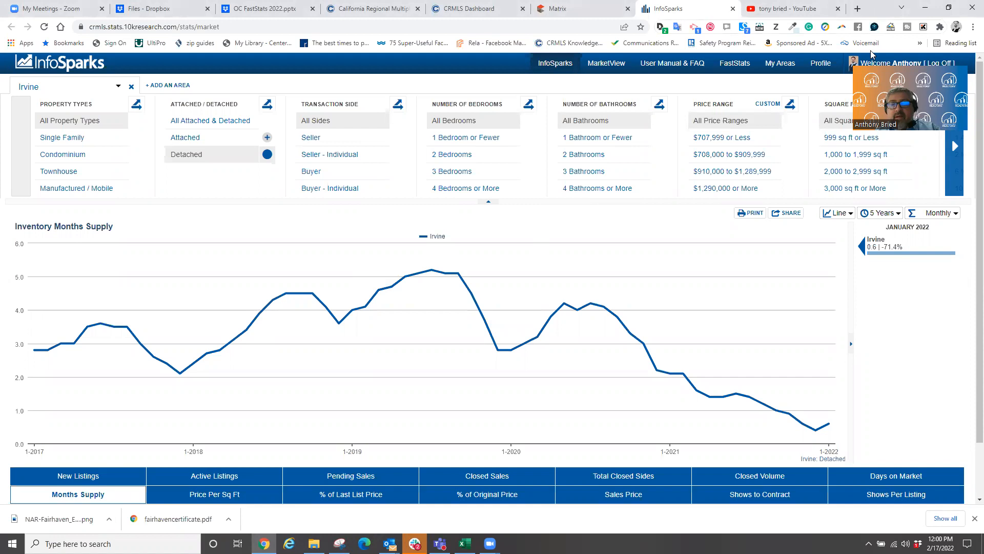
click(341, 481)
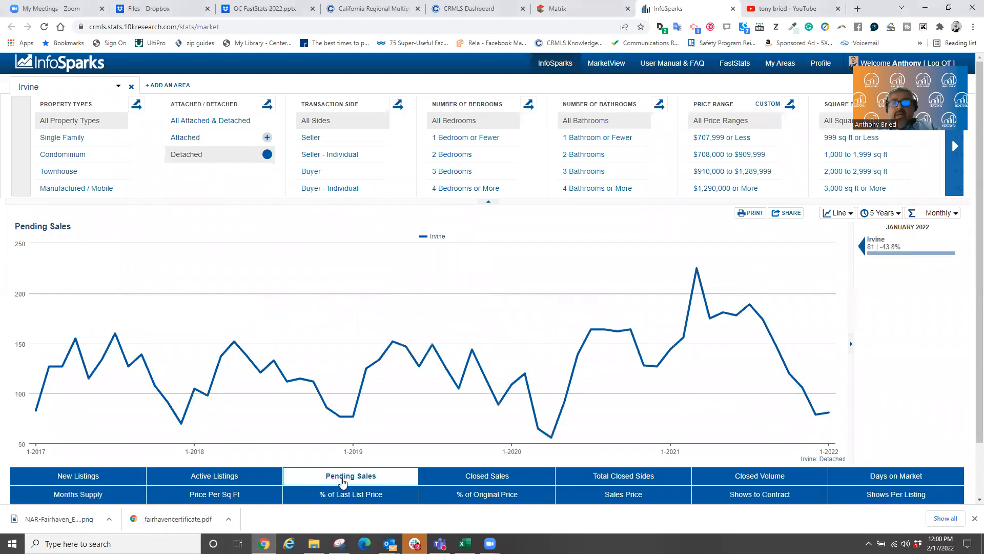
- Compare Closed Sales, Months Supply and Active Listings charts, ending on Pending Sales at 81
click(445, 478)
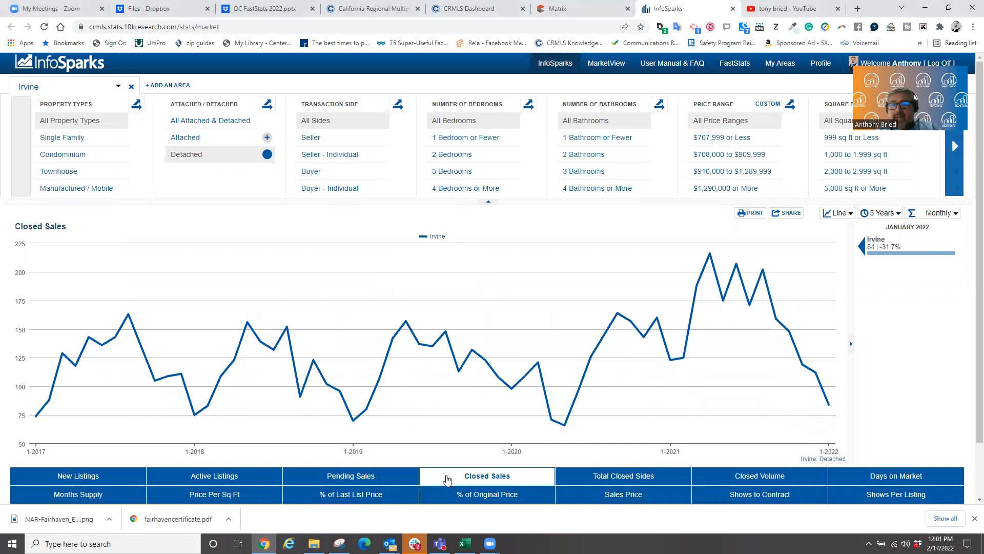
click(99, 495)
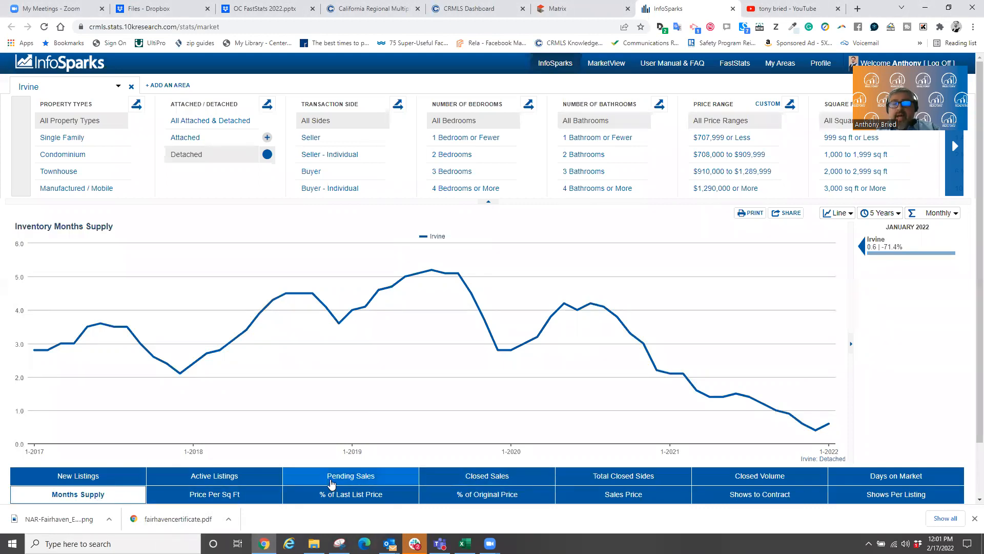
click(204, 474)
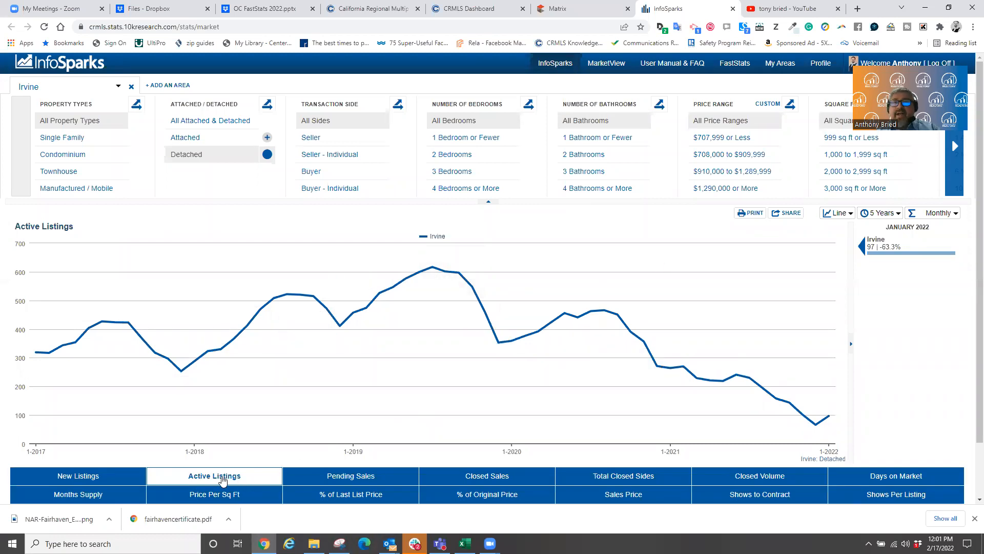
click(328, 472)
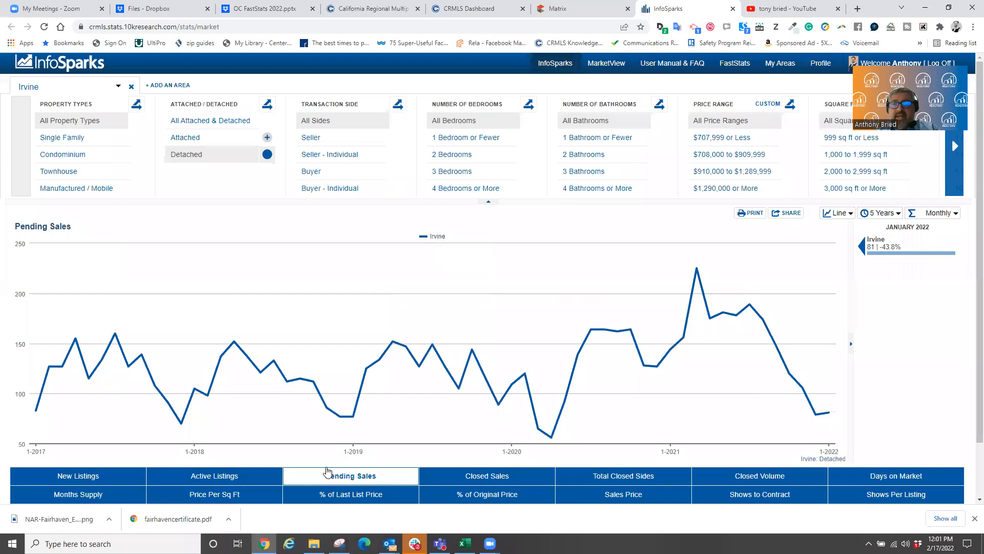
click(237, 475)
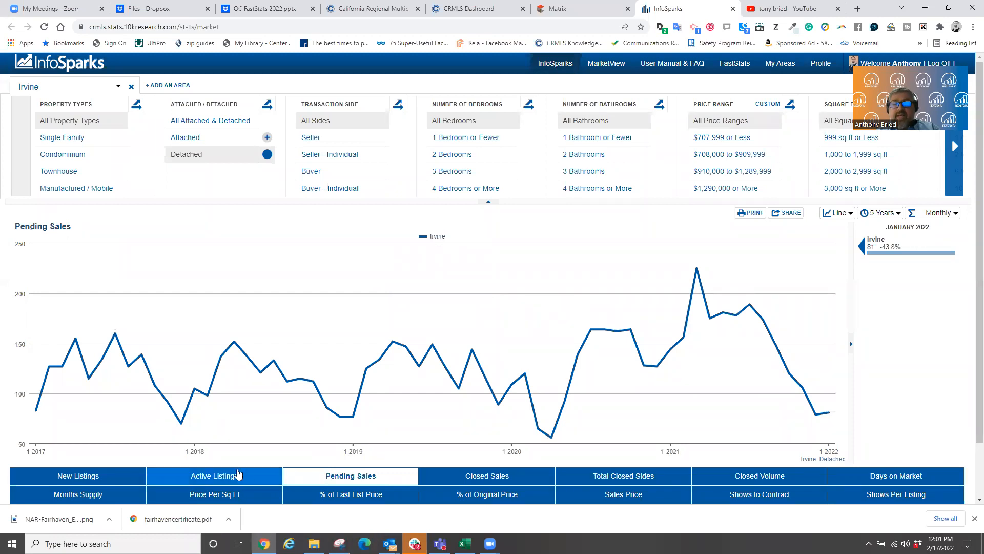
click(336, 481)
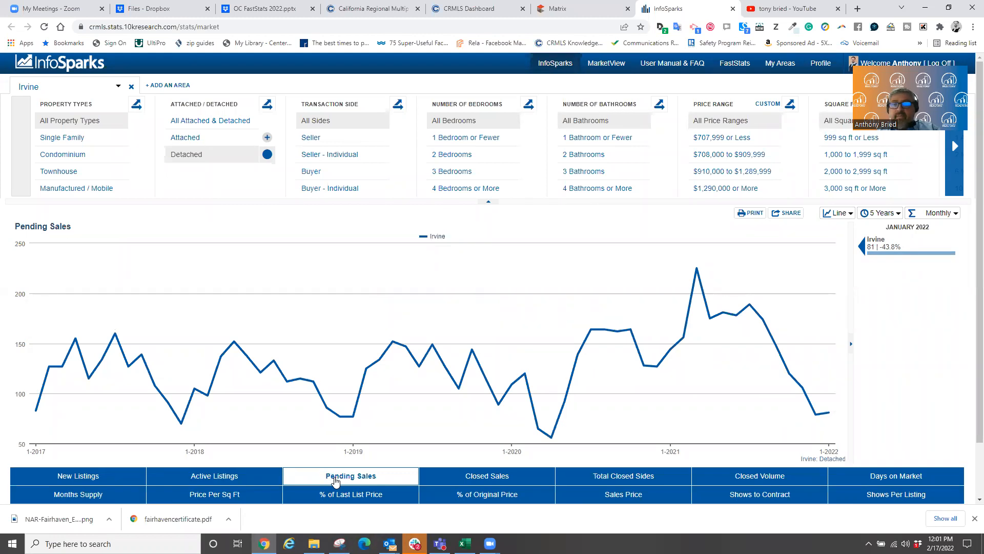
- Cycle through Months Supply, Pending Sales and Active Listings, finishing on Active Listings at 97
click(97, 494)
click(213, 479)
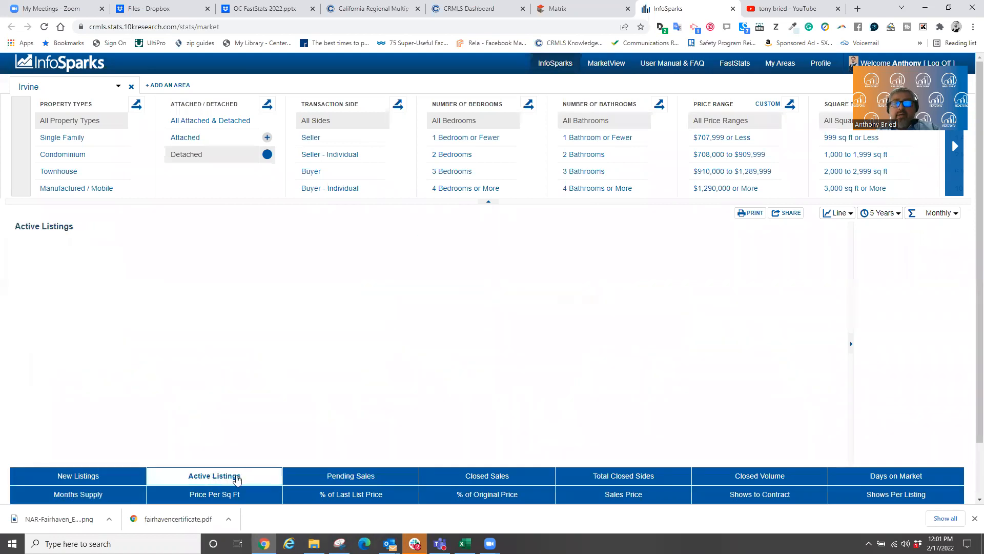
click(320, 478)
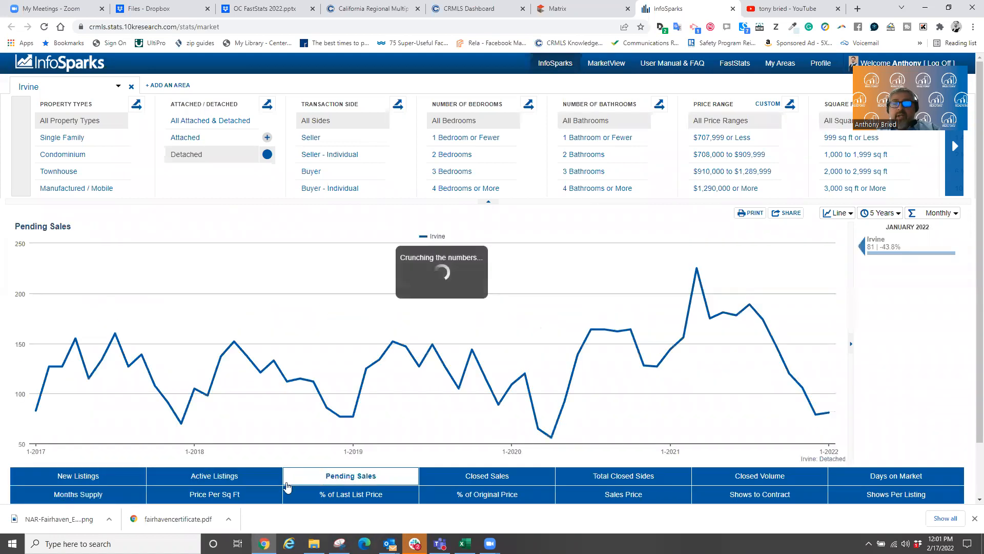
click(228, 478)
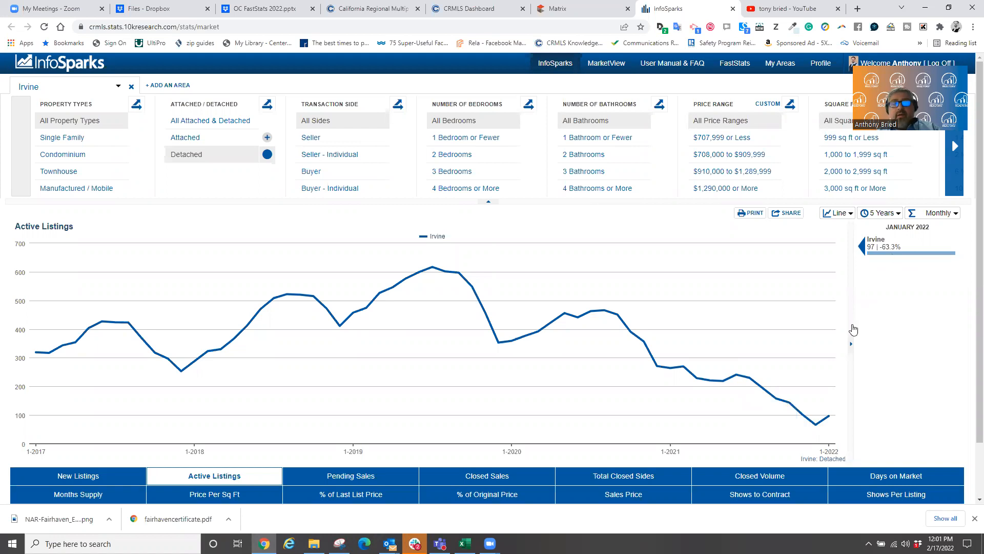
click(345, 478)
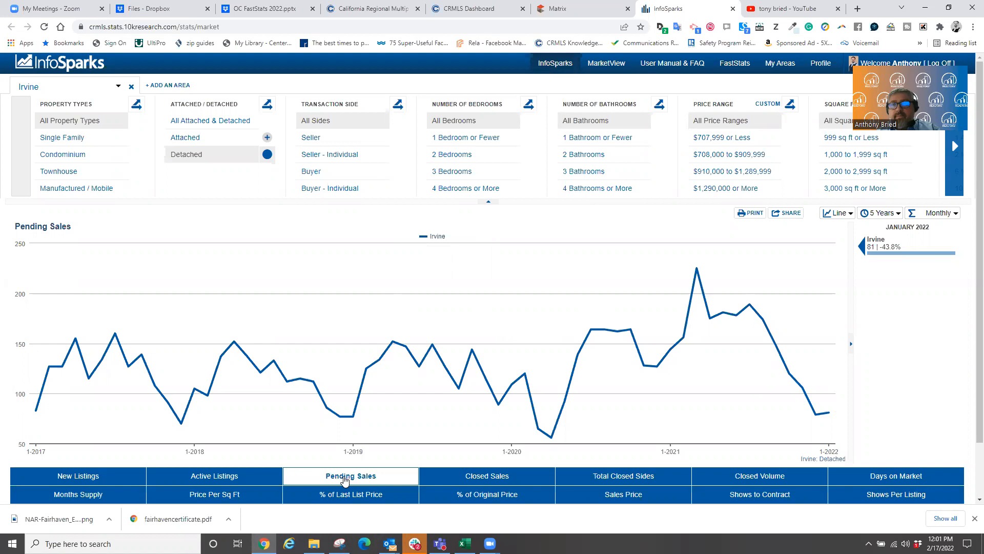
click(97, 494)
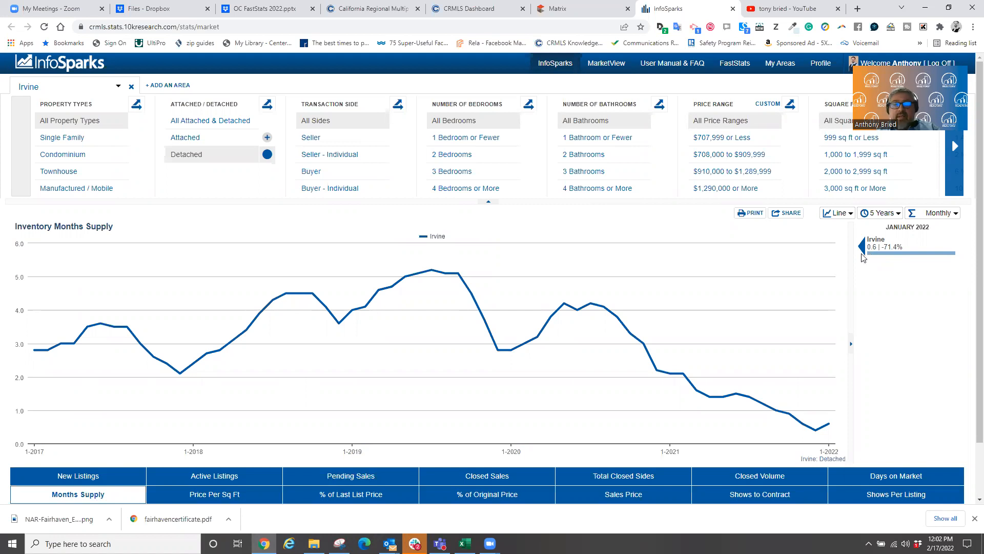
click(260, 481)
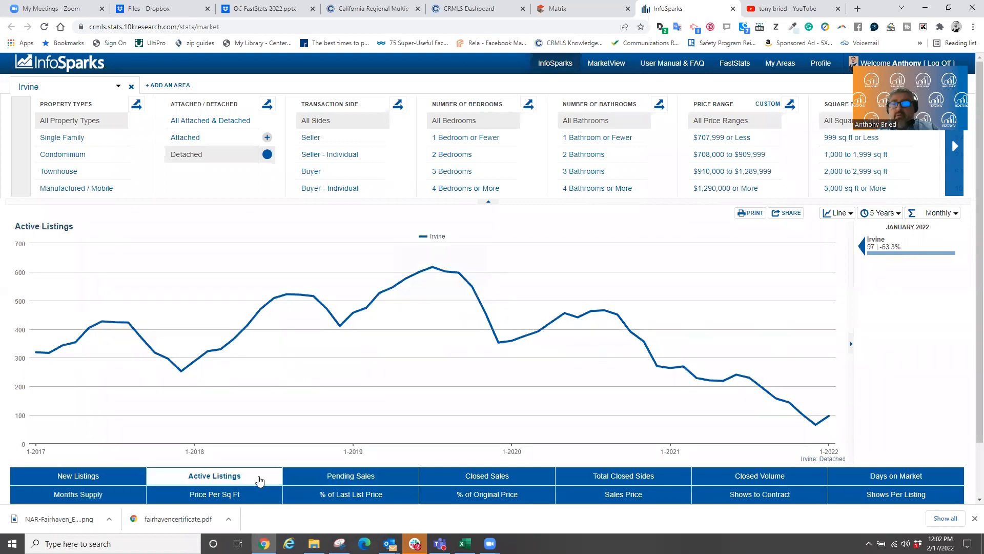
click(340, 475)
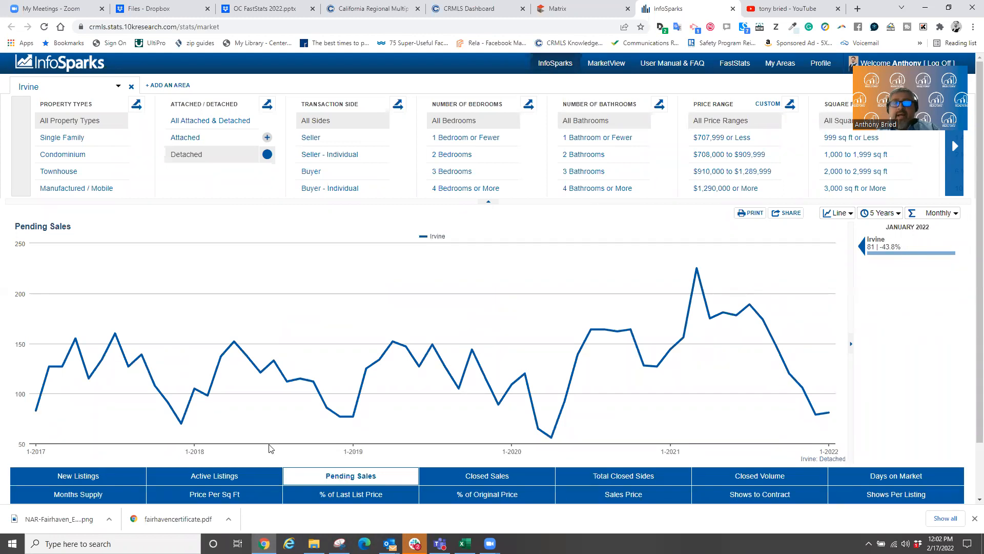
click(215, 475)
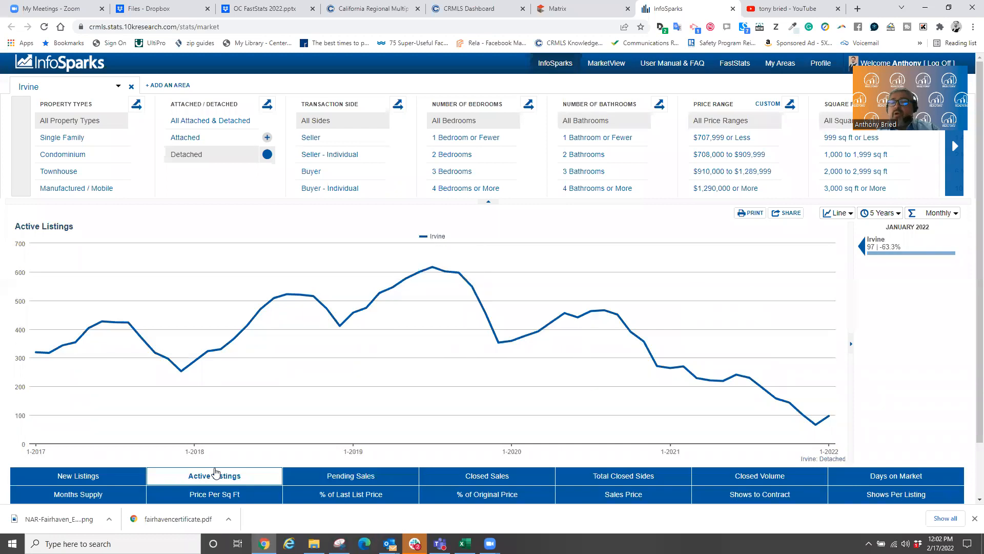
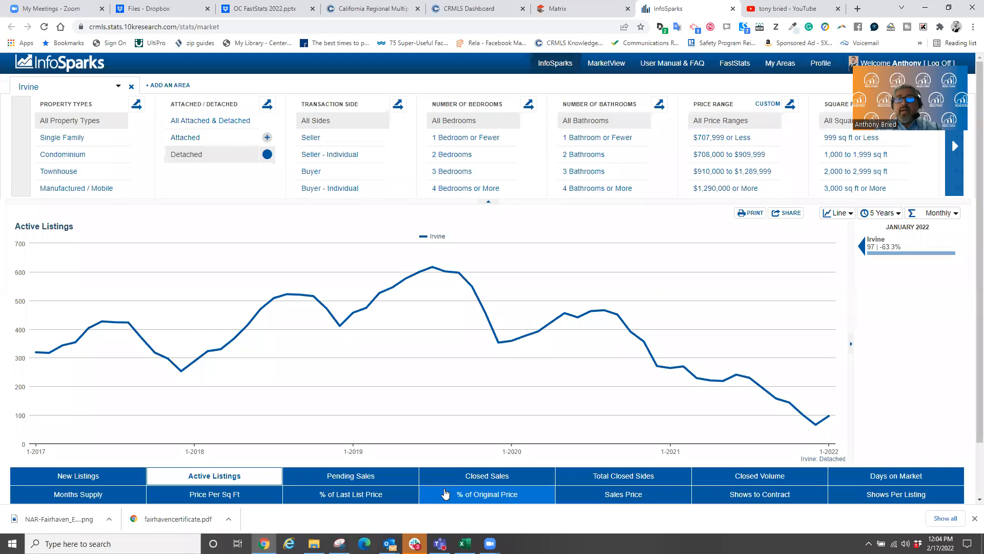
- Chart Irvine's median percent of original price received, reaching 104.6% in January 2022
click(446, 493)
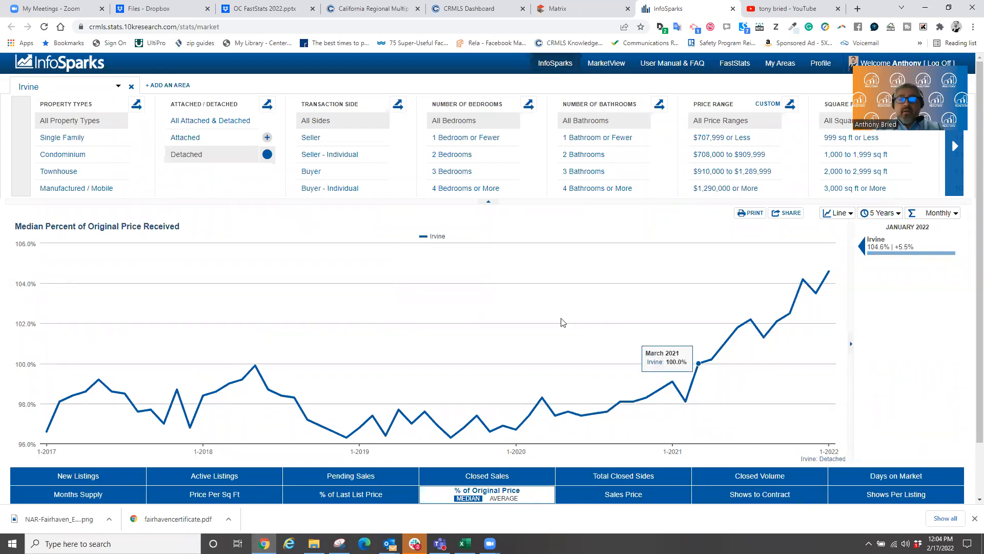
- Review % of Last List Price, then chart median sales price, $1,700,000 in January 2022
click(353, 493)
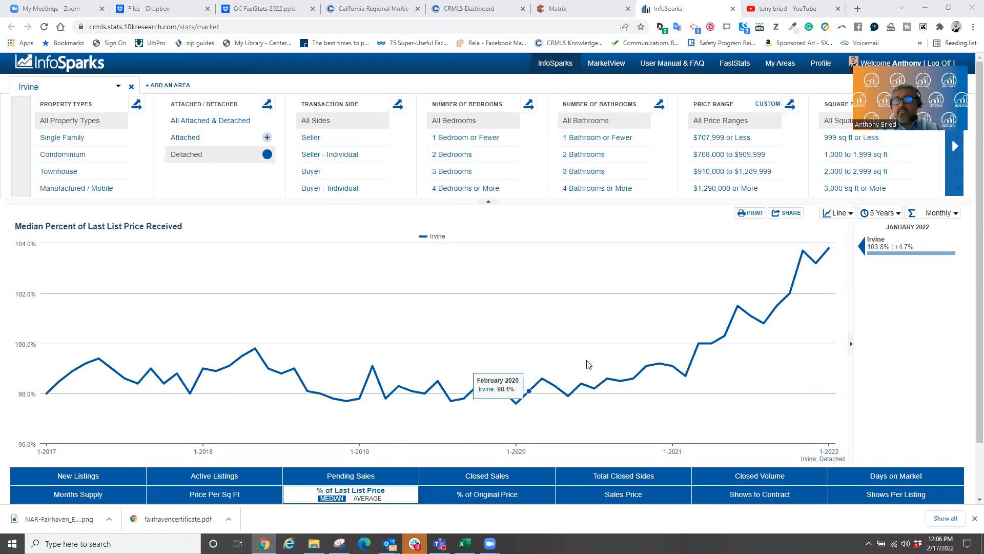
click(635, 501)
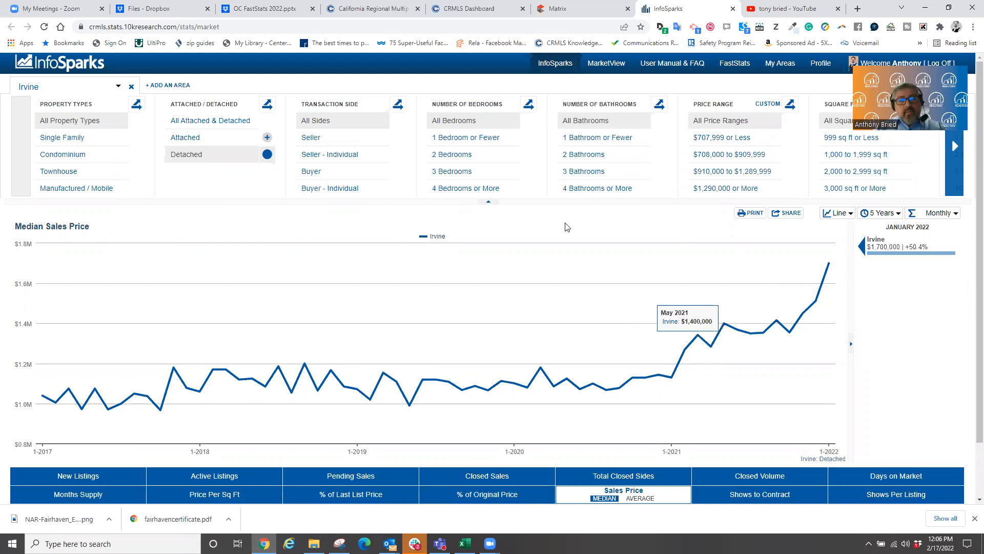
- Bring up the Monthly versus rolling 3-, 6- and 12-month data-point choices
click(765, 151)
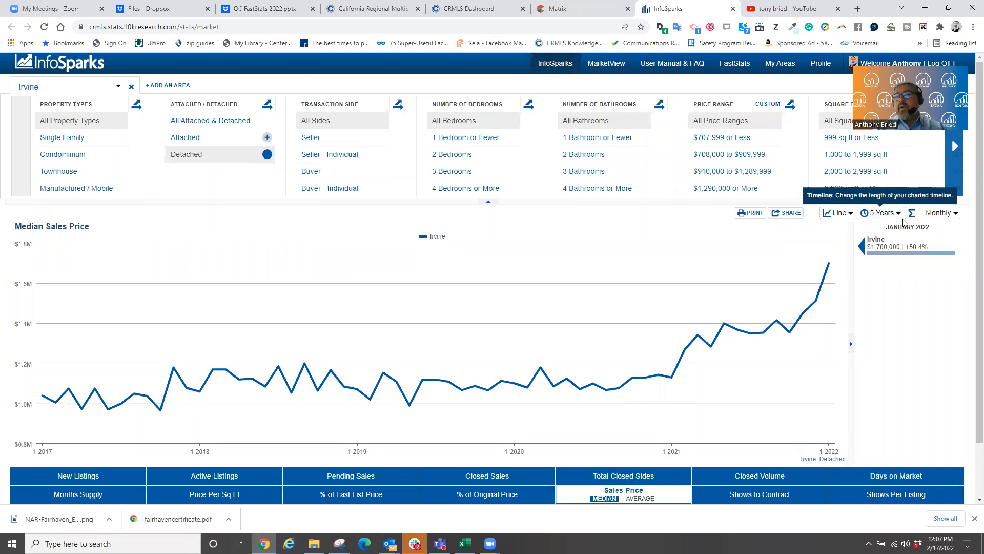
click(933, 219)
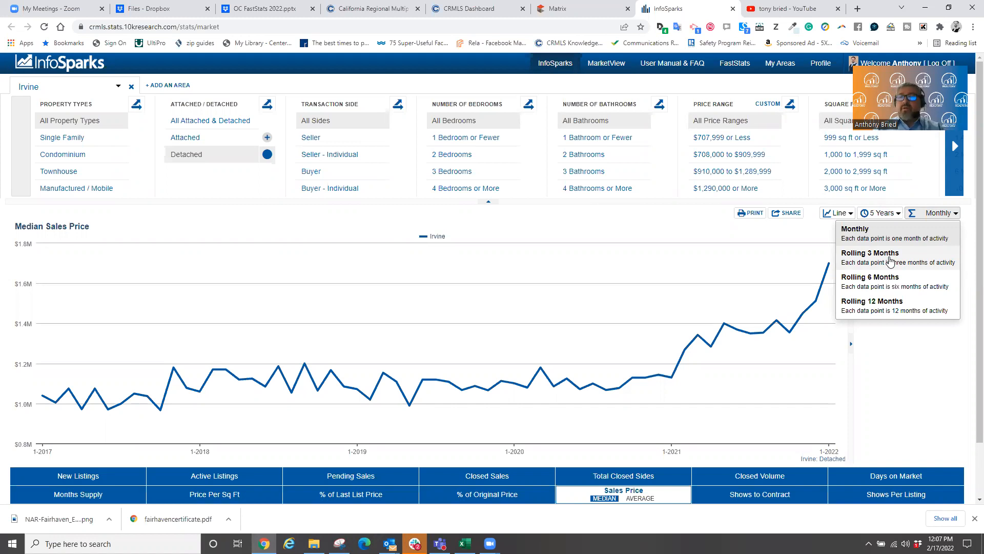
- Smooth the chart to rolling 3, then 12 months, and chart Active Listings (181)
click(891, 260)
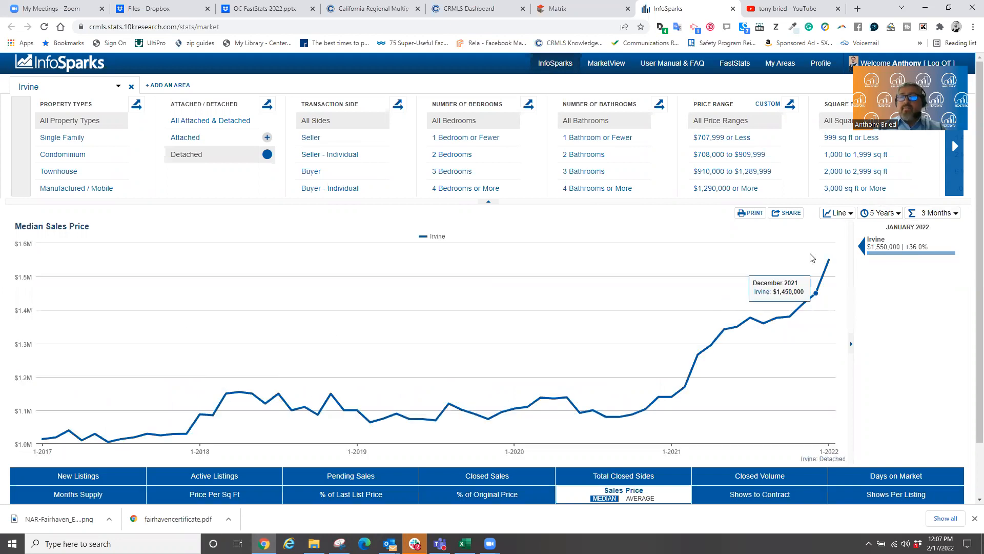
click(925, 215)
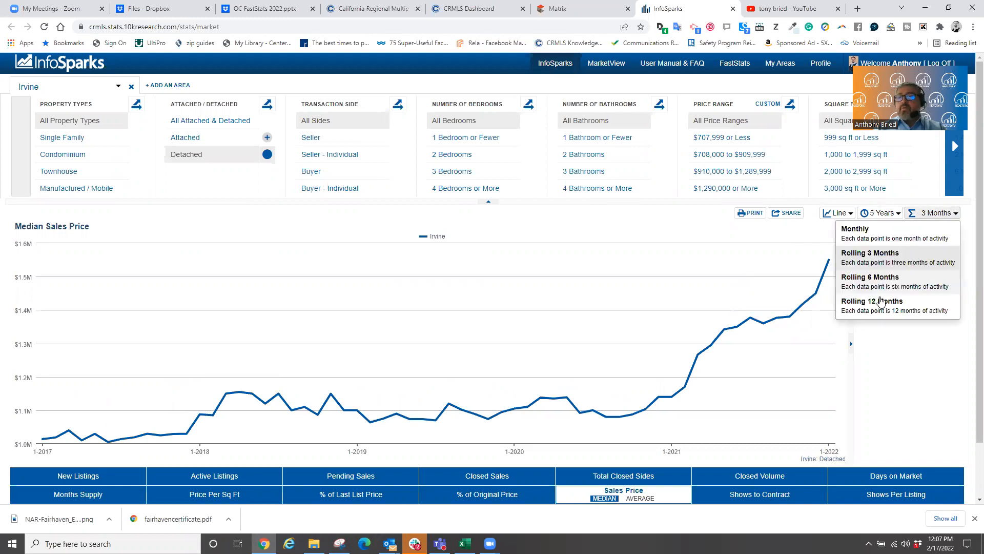
click(875, 301)
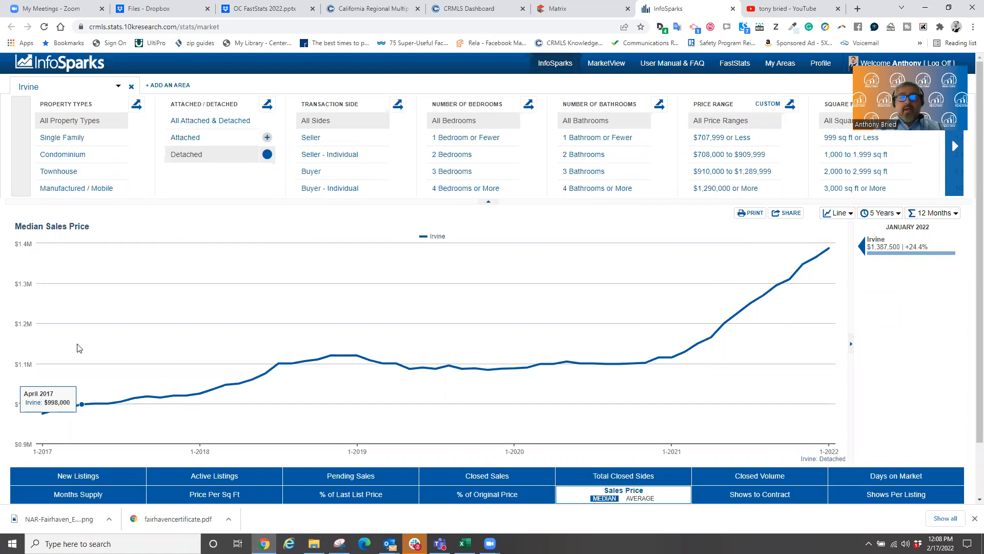
click(235, 484)
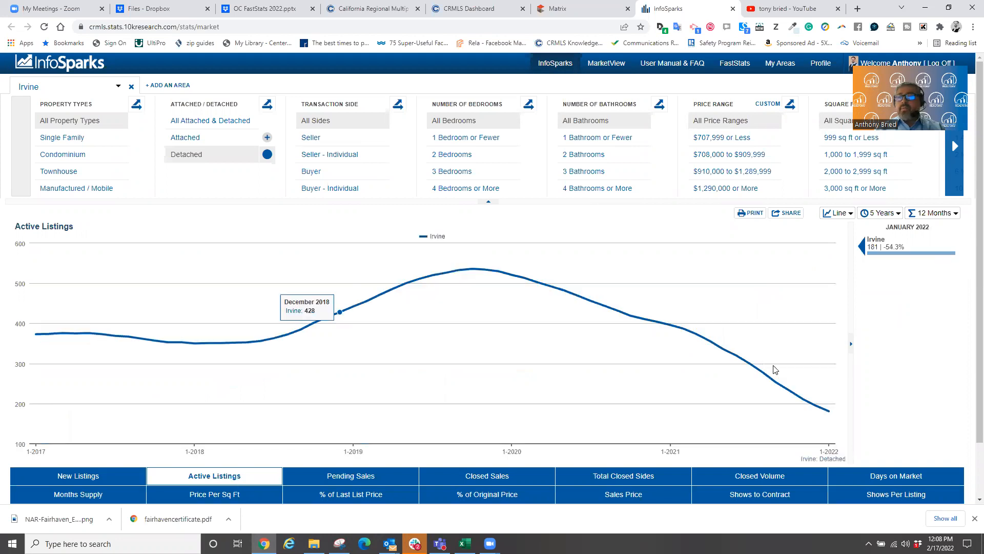
- Compare Active Listings as monthly data points, then return to rolling 12-month values
click(935, 214)
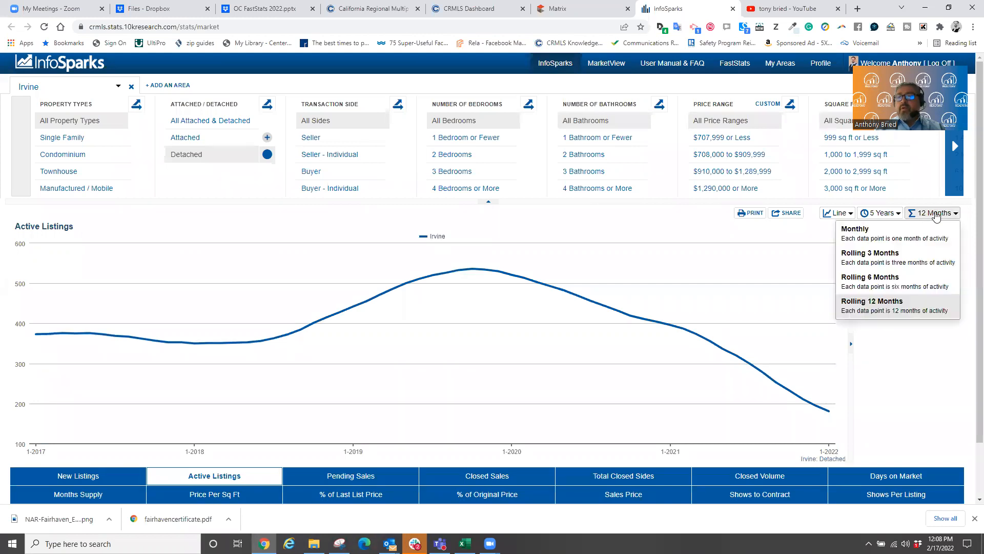
click(874, 232)
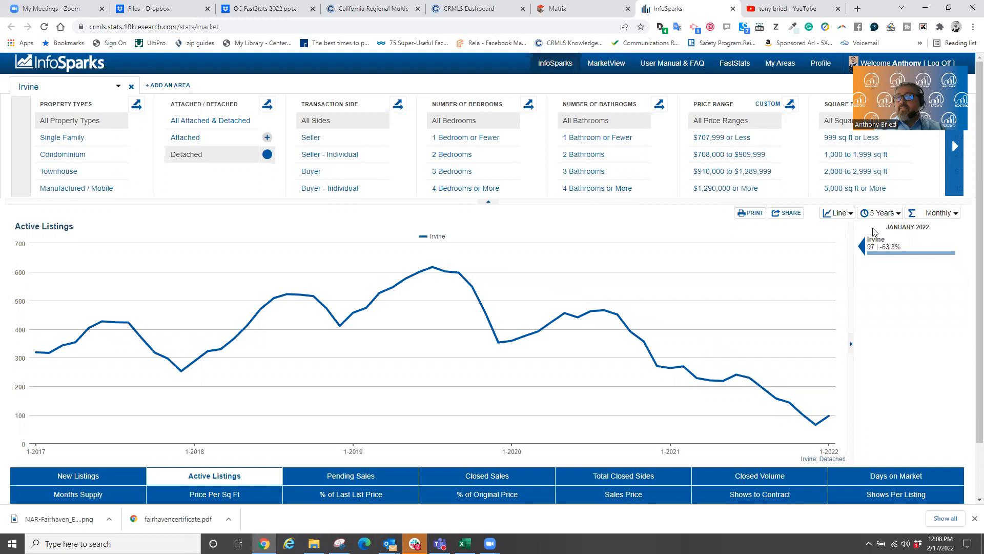
click(935, 213)
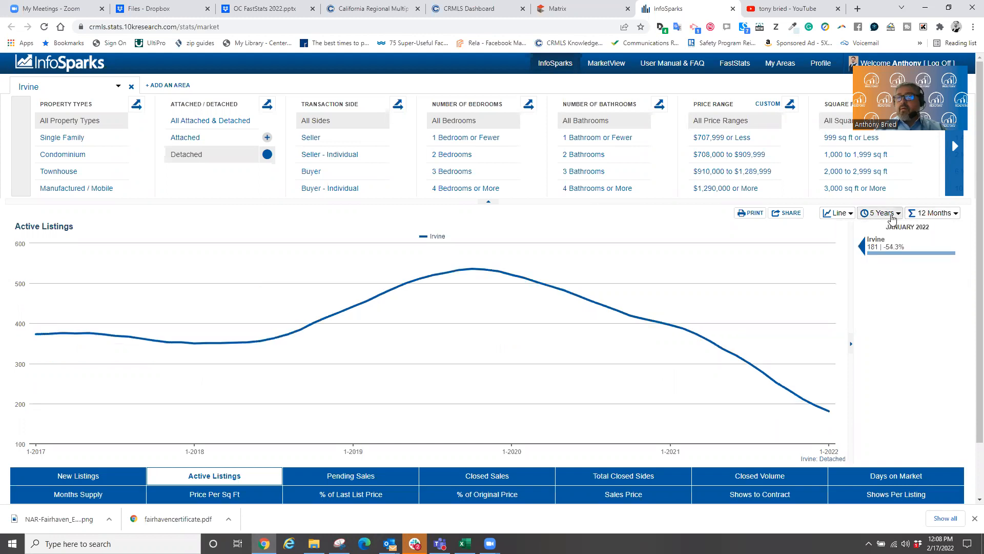
- Try 3-year and 1-year timelines, settle on Max from 2008, and chart median sales price
click(892, 218)
click(882, 244)
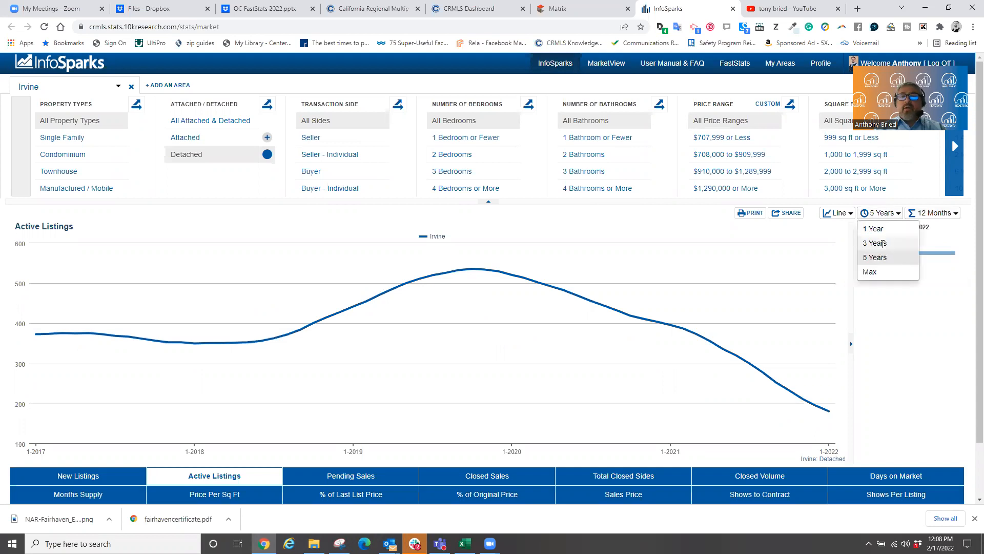
click(880, 213)
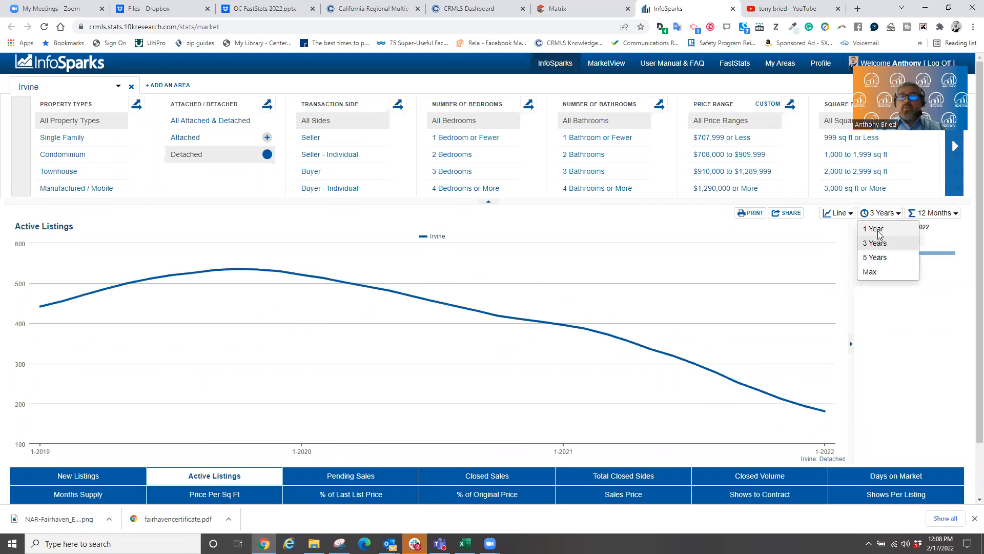
click(878, 235)
click(881, 218)
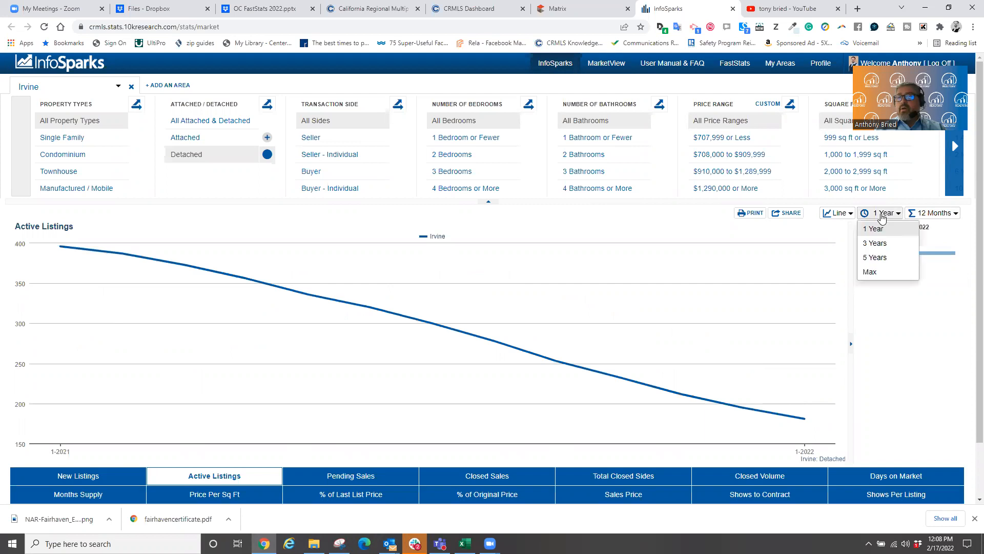
click(871, 271)
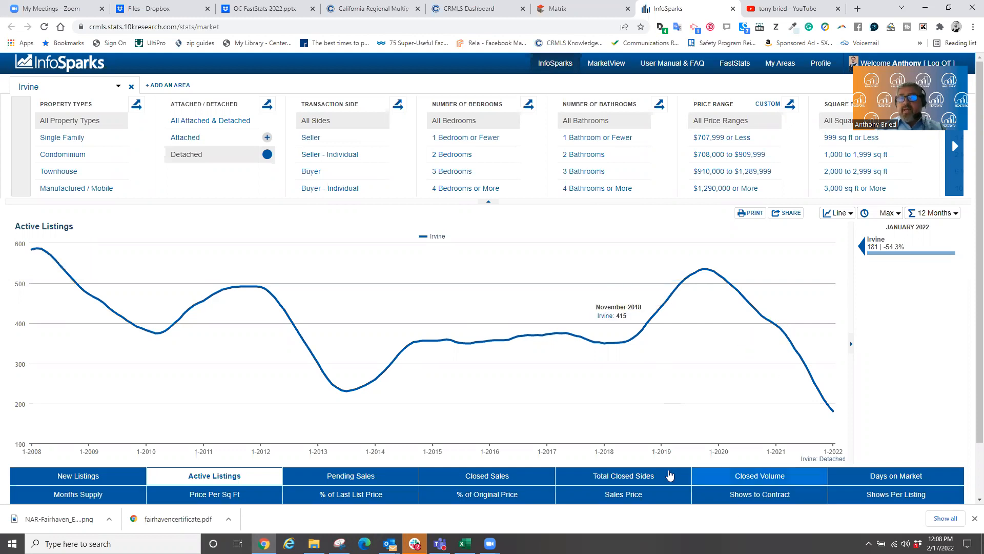
click(649, 493)
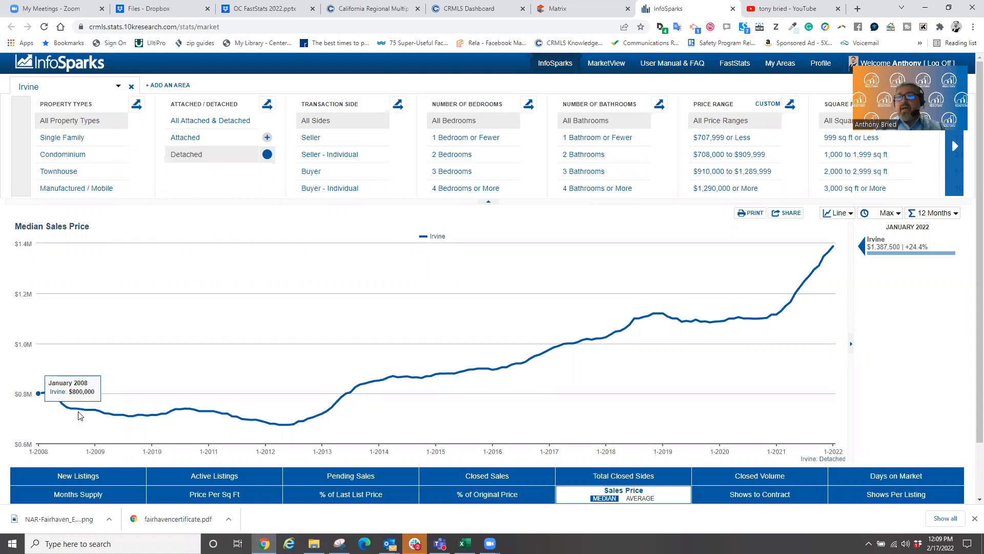
- Set the median sales price timeline to 5 Years and view line and bar chart types
click(887, 213)
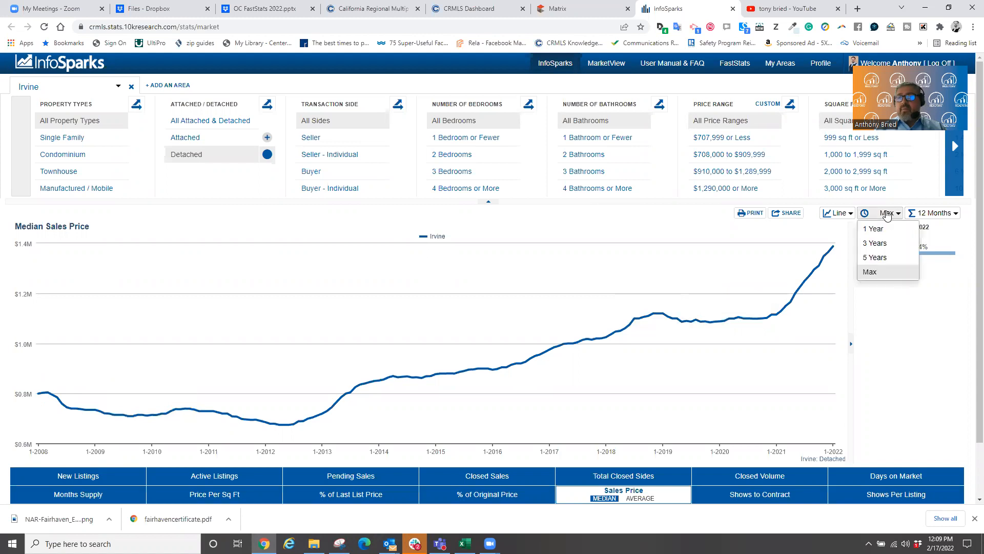
click(877, 258)
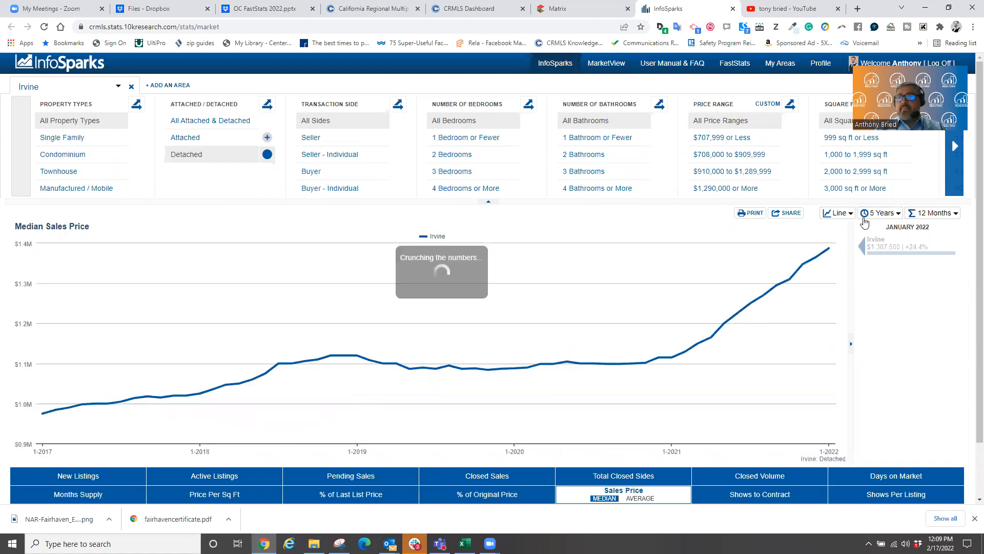
click(843, 214)
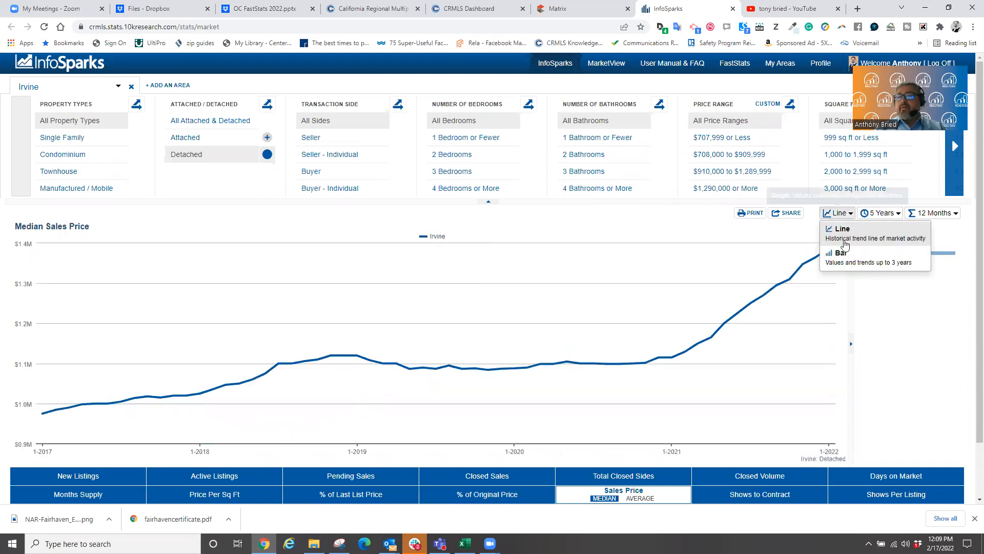
- Show median sales price as a 3-year bar chart, $1,101,500 to $1,700,000, and open Share Options
click(845, 254)
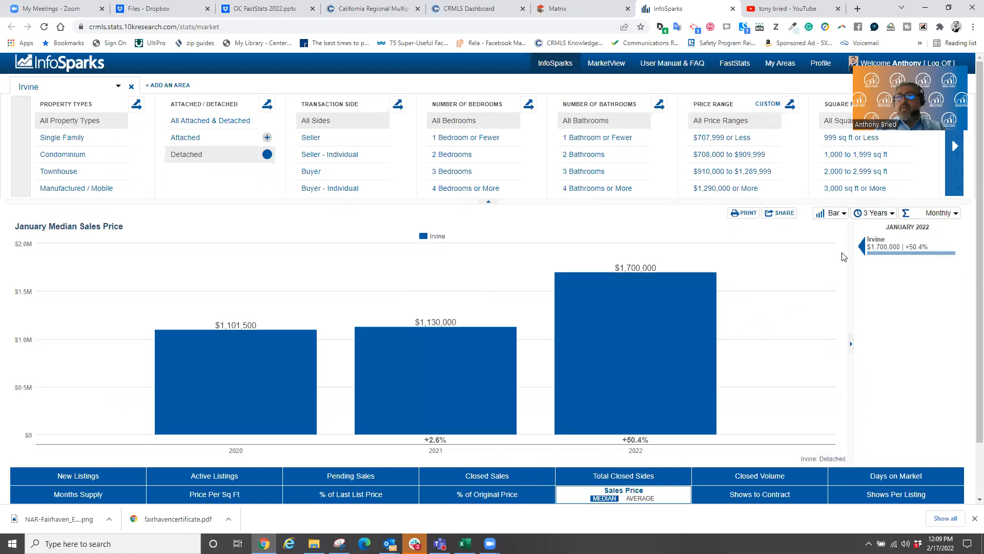
click(874, 213)
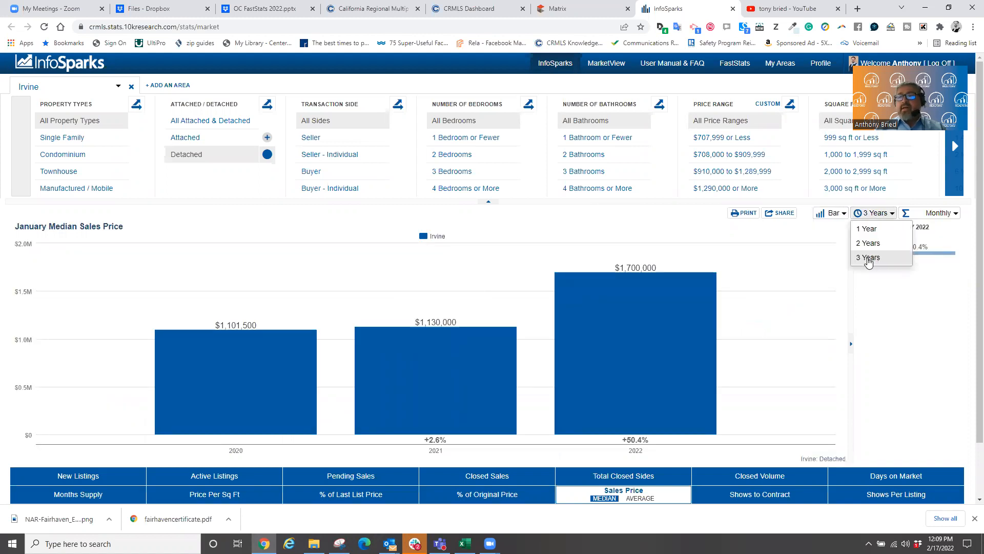
click(871, 213)
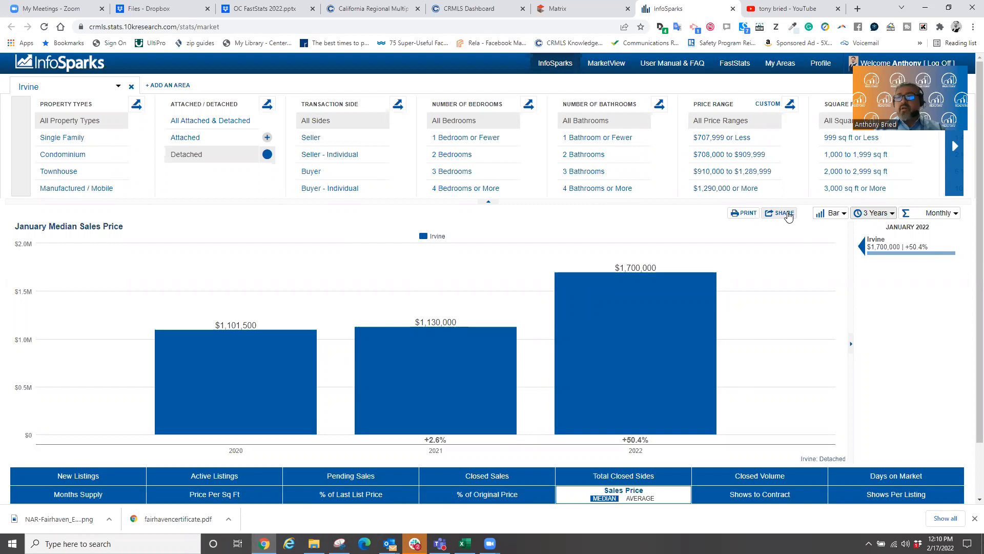
click(783, 213)
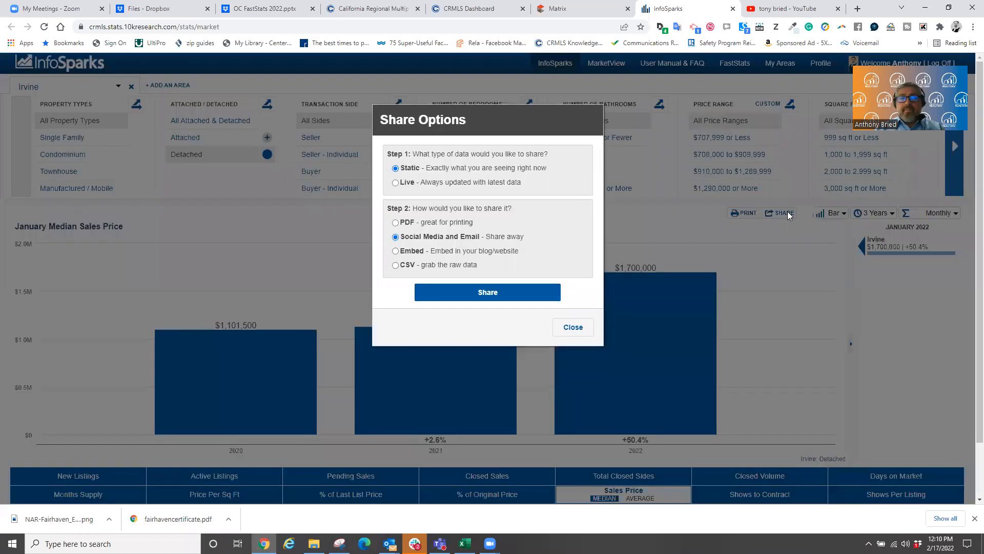
- Create a static Social Media and Email share link and open it in a new tab
click(396, 223)
click(396, 237)
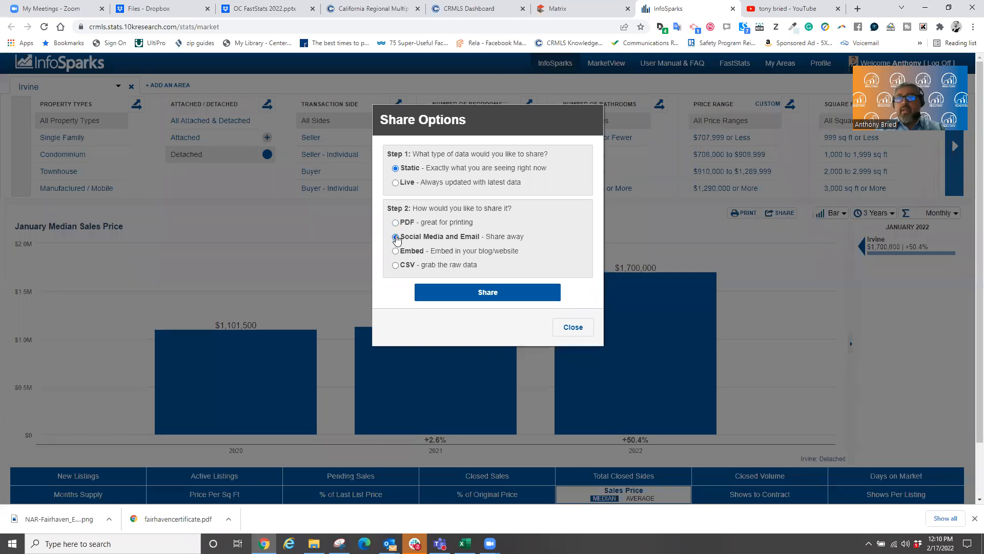
click(458, 291)
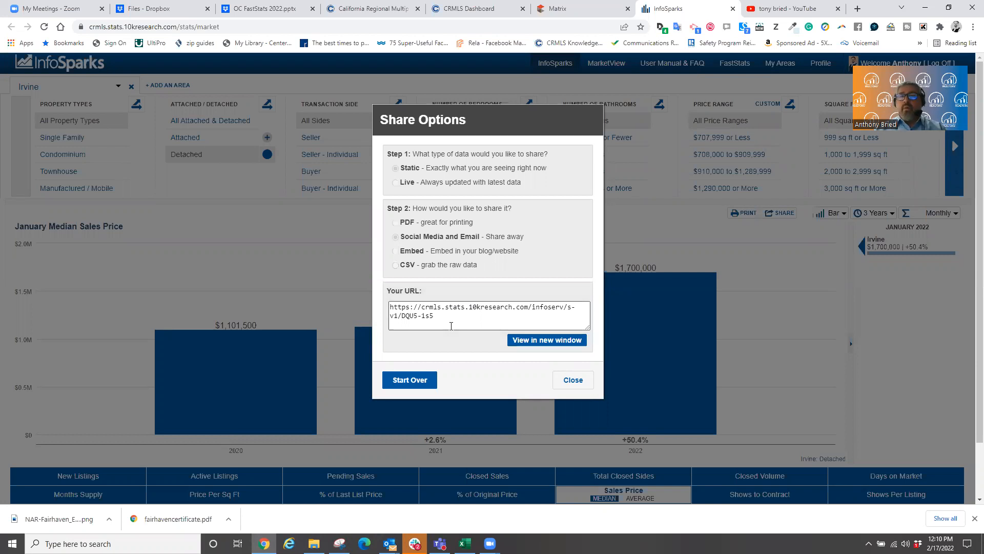
click(534, 340)
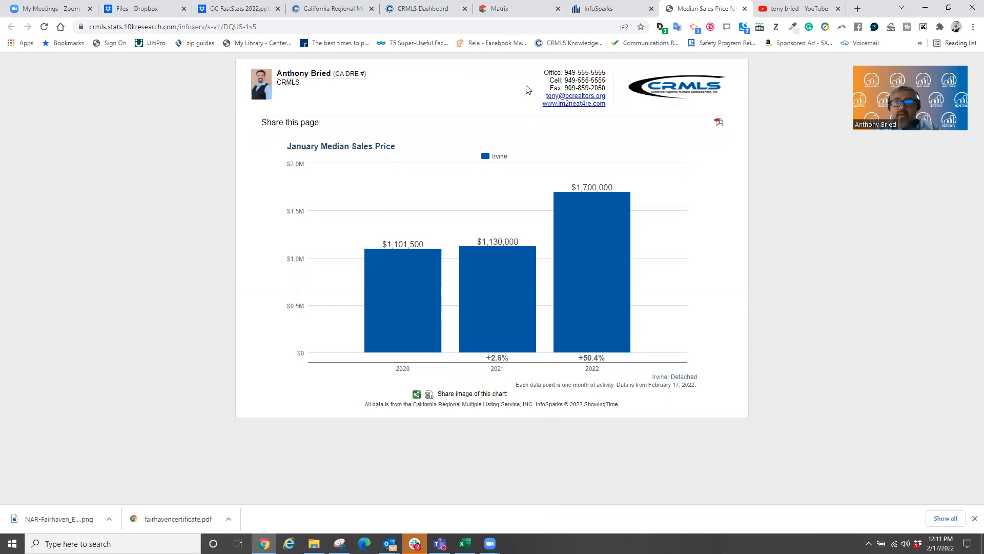
- In the Matrix tab, go to the Add/Edit page for listings and members
click(537, 9)
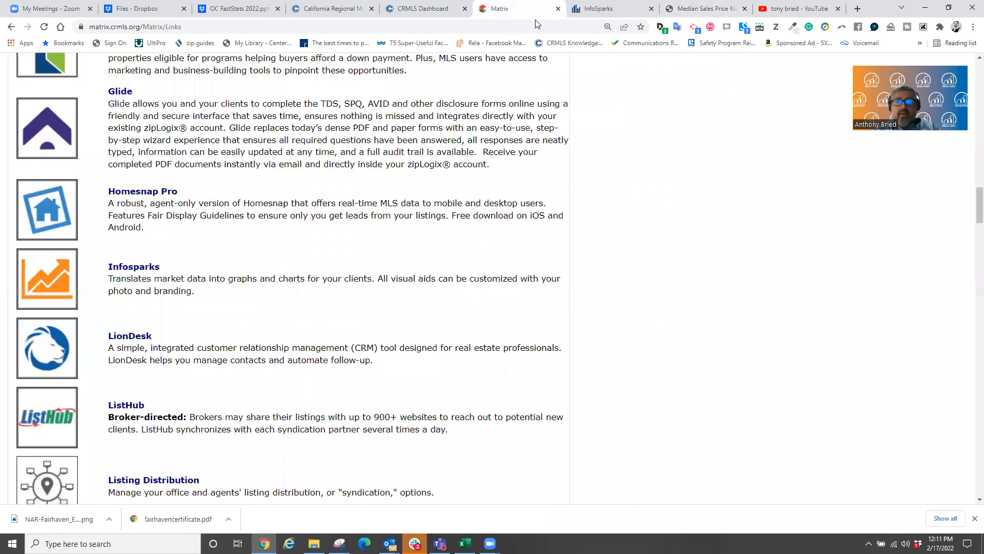
scroll(315, 241, up, 20)
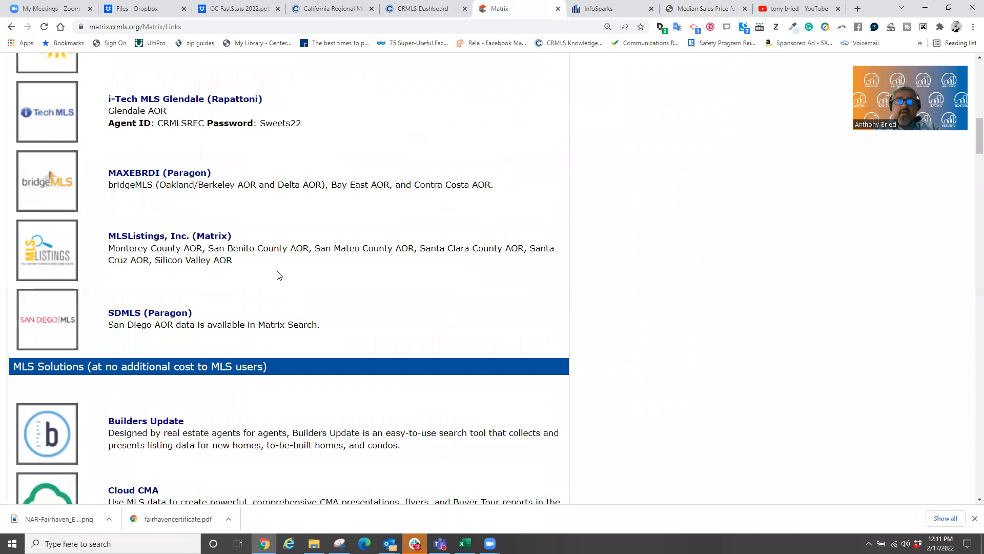
scroll(278, 267, up, 15)
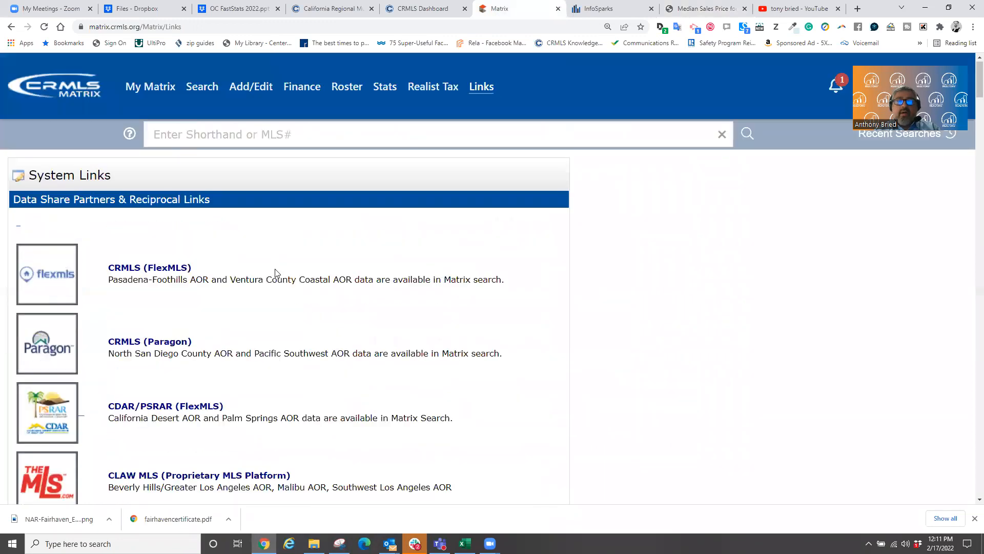
click(246, 86)
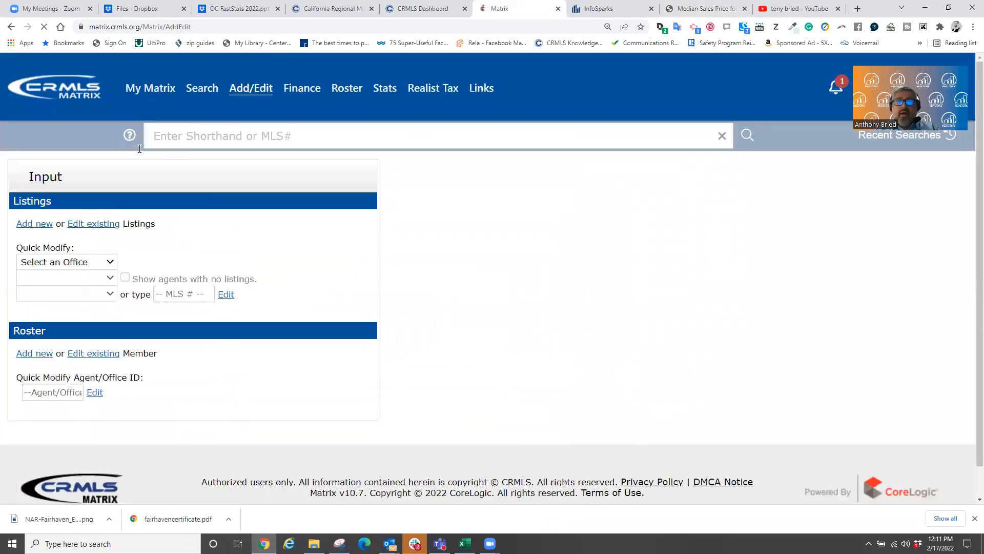
drag(60, 204, 23, 203)
mouse_move(24, 327)
mouse_down()
mouse_move(14, 352)
mouse_move(30, 360)
mouse_move(67, 341)
mouse_move(7, 336)
mouse_move(55, 340)
mouse_move(20, 331)
mouse_up()
double_click(19, 331)
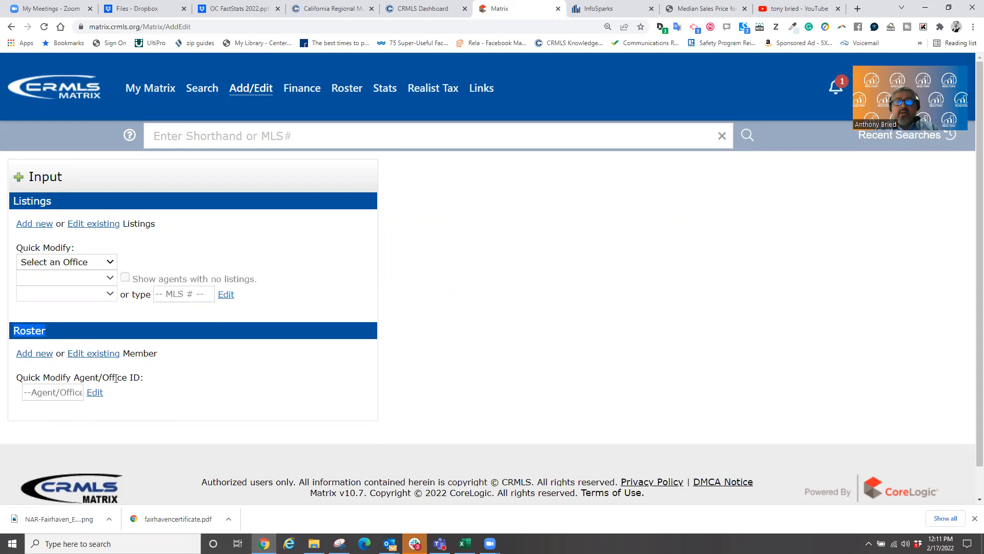
- Enter the agent's ID under Roster, edit the record, and open Change Contact Information
click(56, 393)
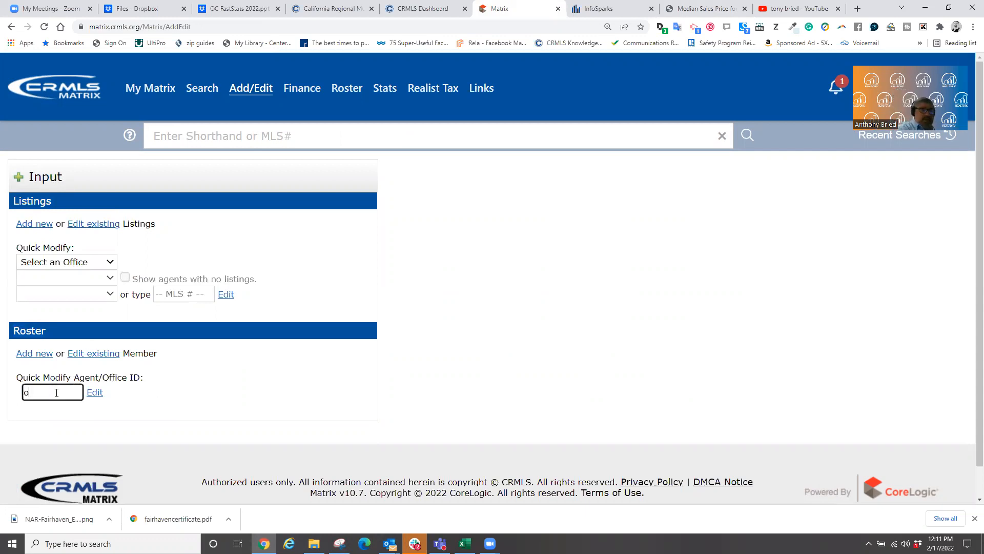
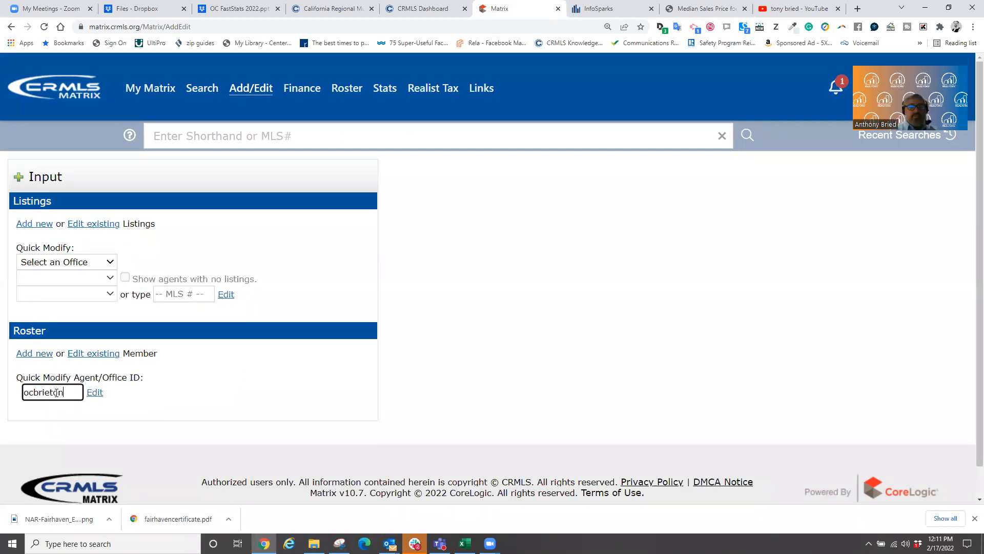
click(96, 393)
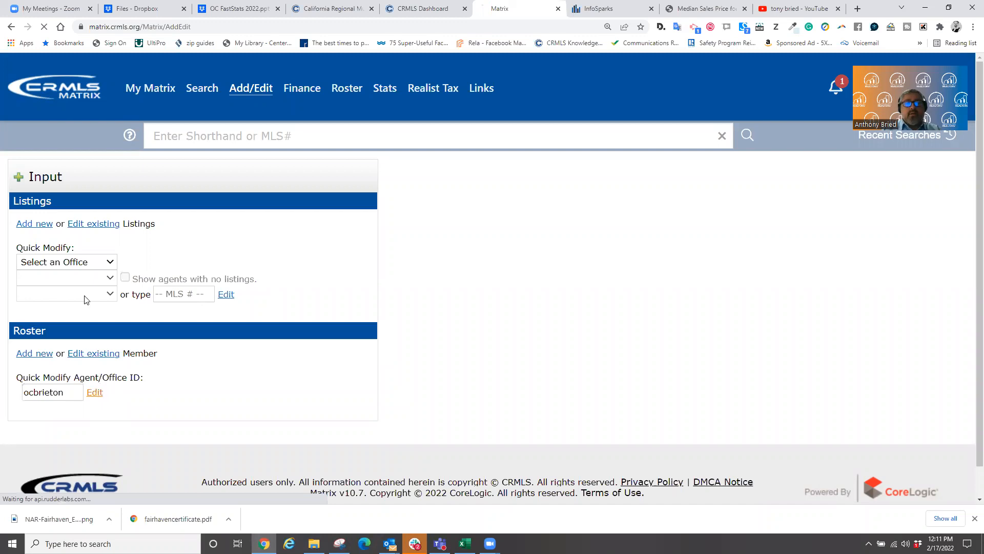
click(66, 274)
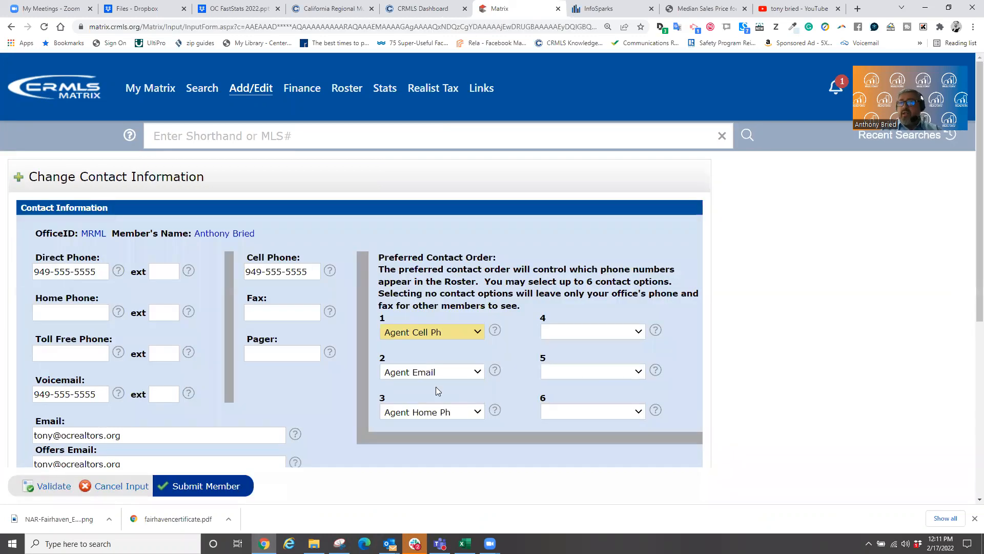
scroll(388, 383, down, 3)
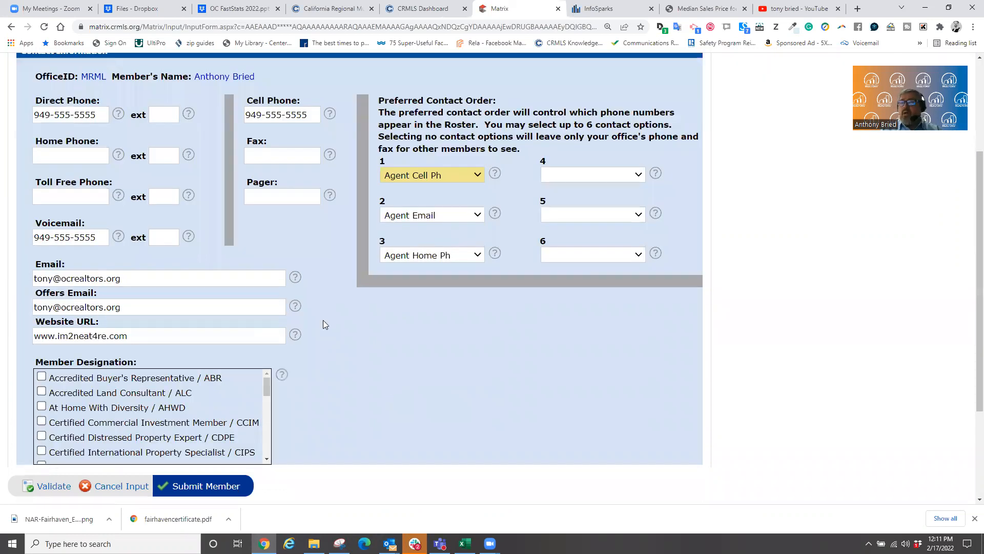
scroll(323, 320, down, 2)
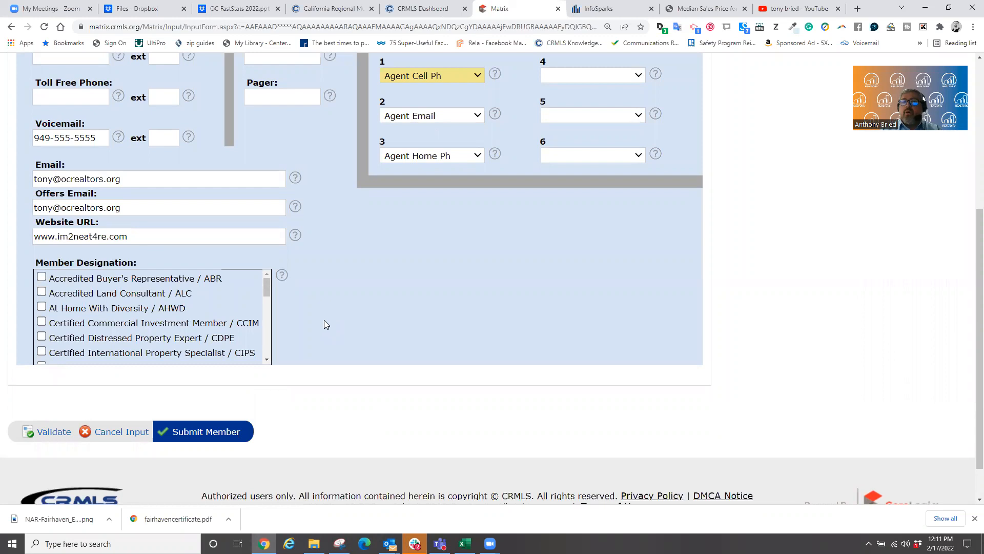
scroll(324, 320, up, 4)
scroll(461, 125, up, 1)
mouse_move(362, 88)
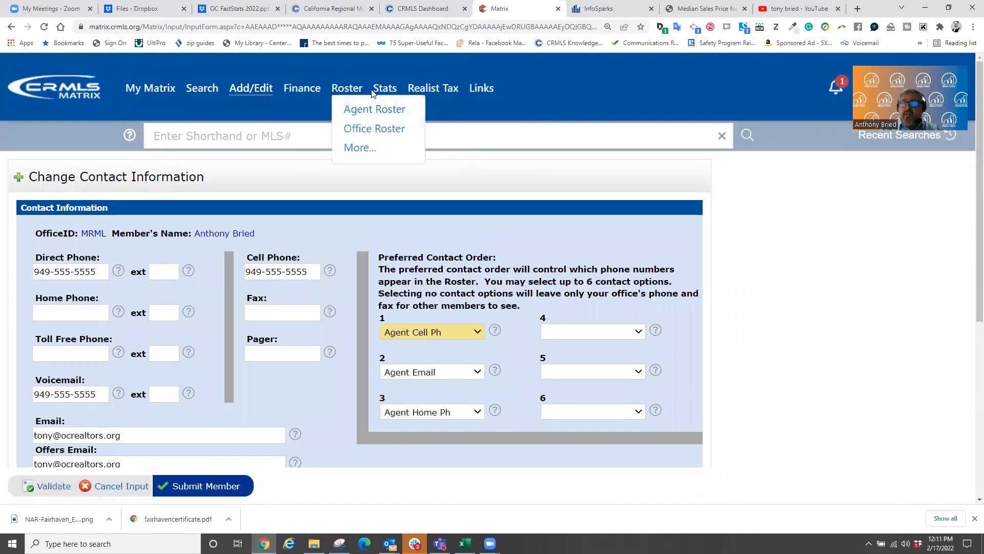
click(599, 9)
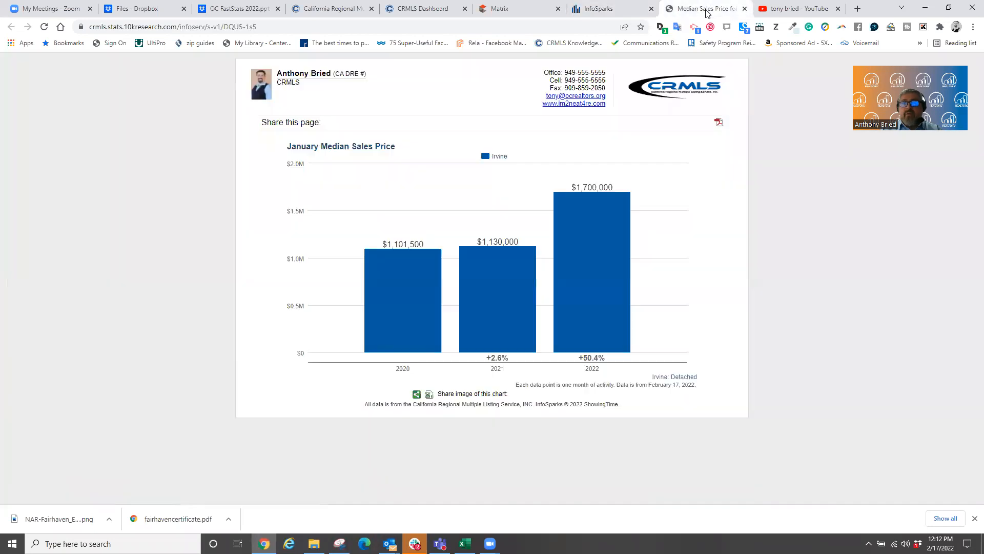
- View the shared chart page with the agent's contact header and 2020–2022 Irvine bars
click(708, 11)
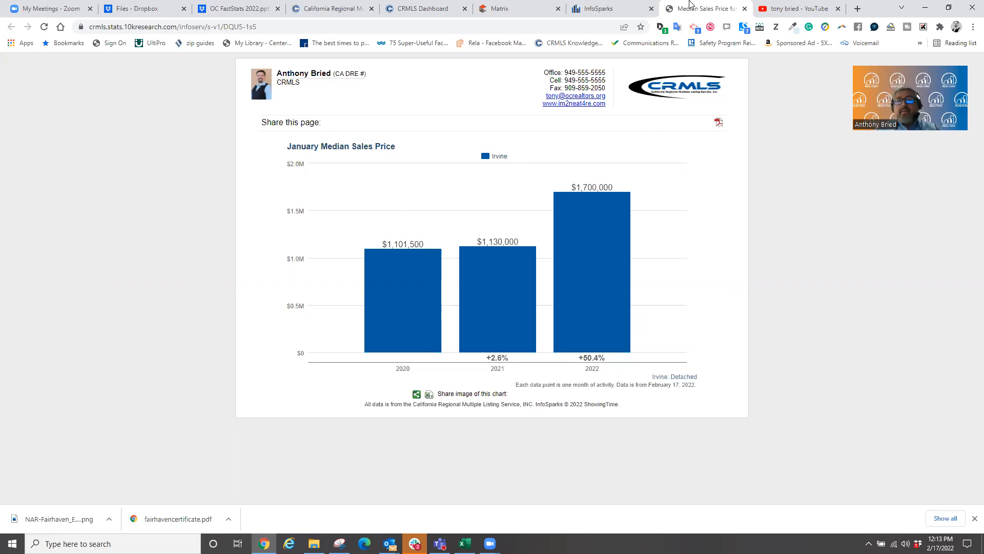
- Return to InfoSparks, reset the Share Options, and close the dialog over the Irvine chart
key(ctrl+shift+Tab)
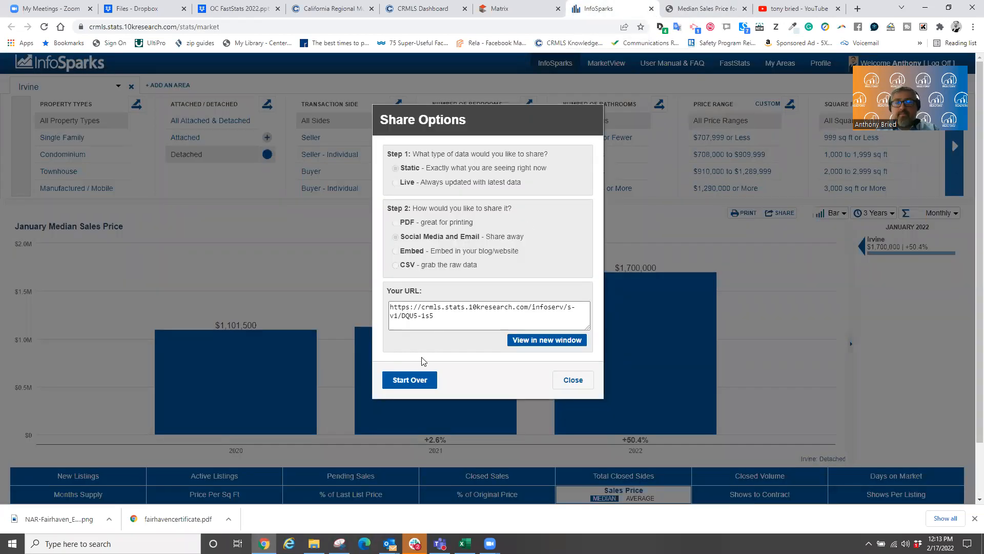
click(411, 378)
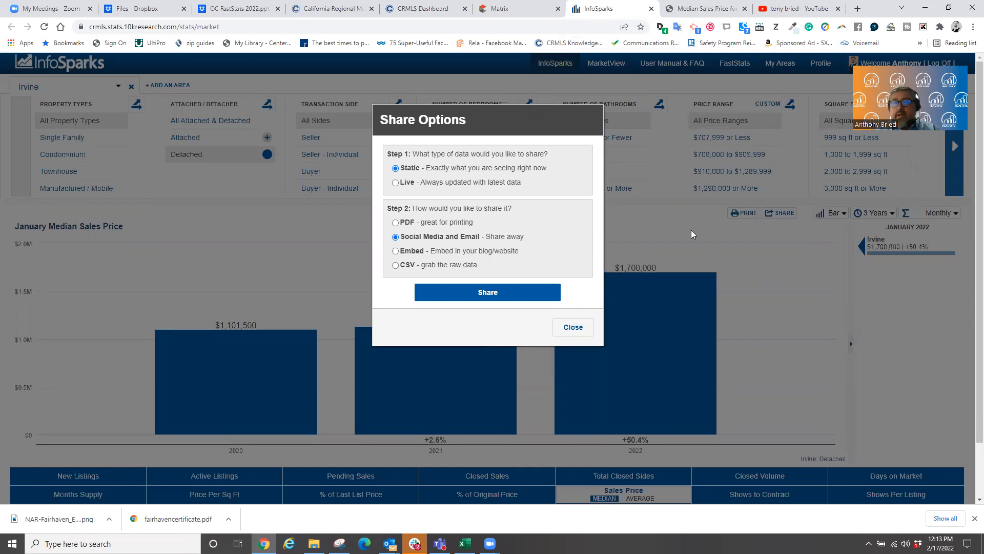
click(579, 326)
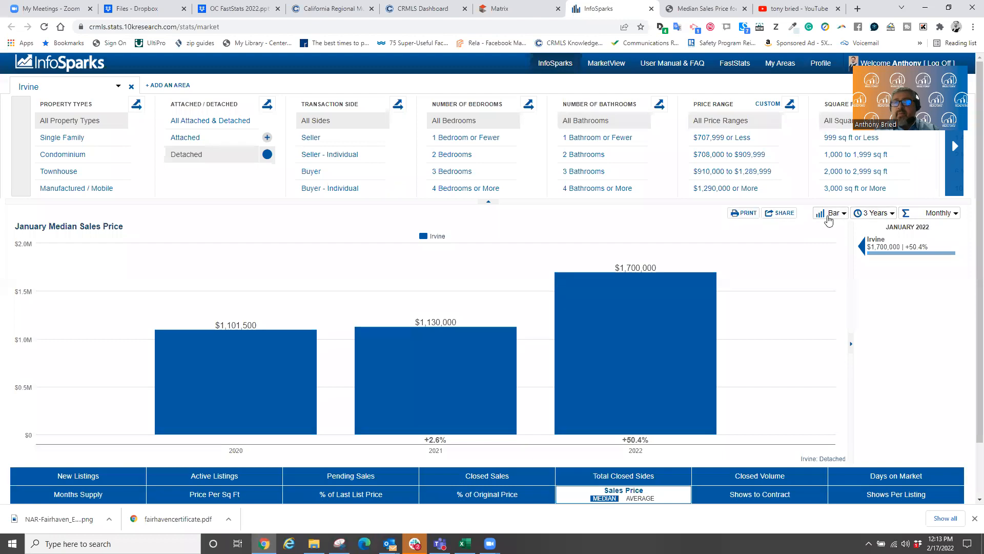
- Bring up the Share Options for the Irvine January median sales price chart
click(783, 215)
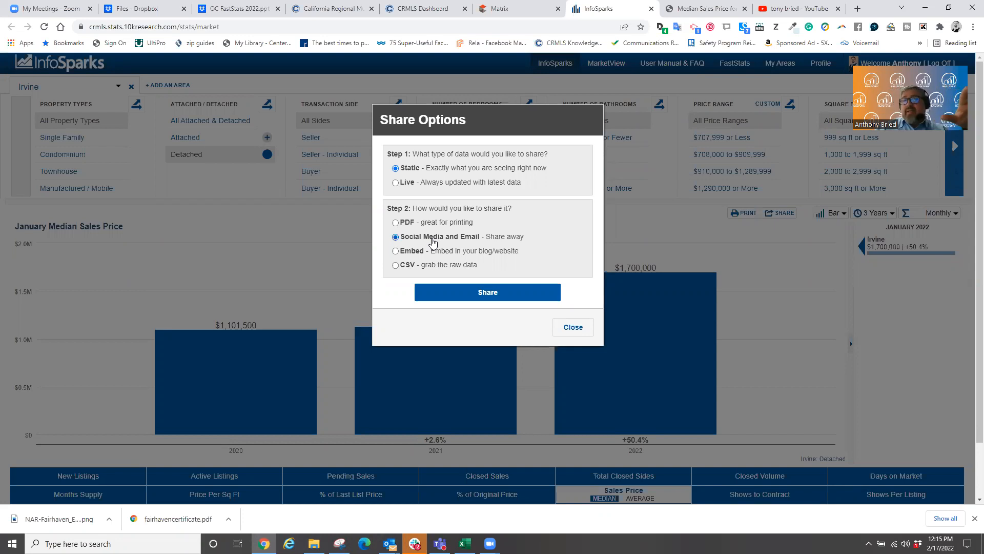
- Generate live embed code for a Small 400x300 PNG of the Irvine chart, then close sharing
click(395, 183)
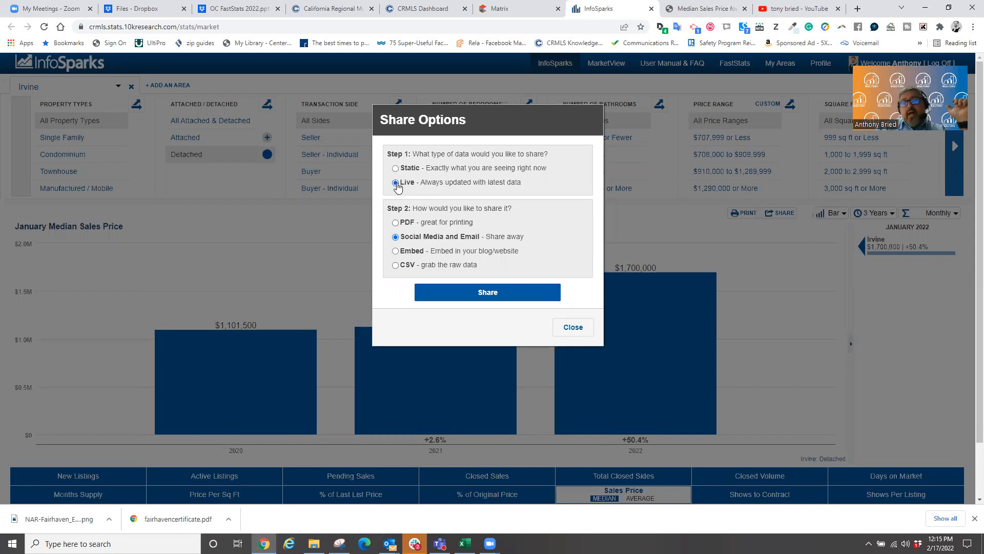
click(395, 251)
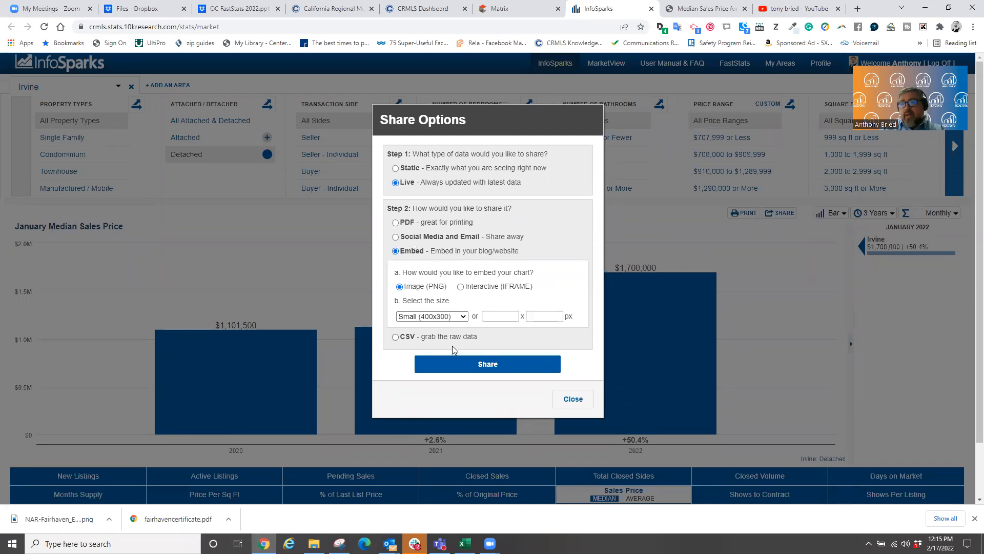
click(465, 367)
scroll(511, 358, down, 1)
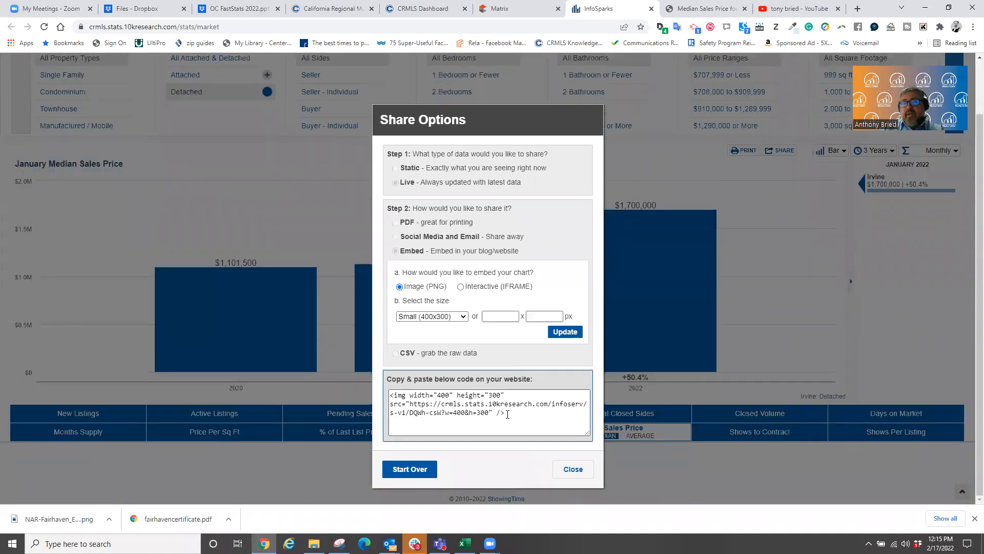
drag(528, 413, 391, 399)
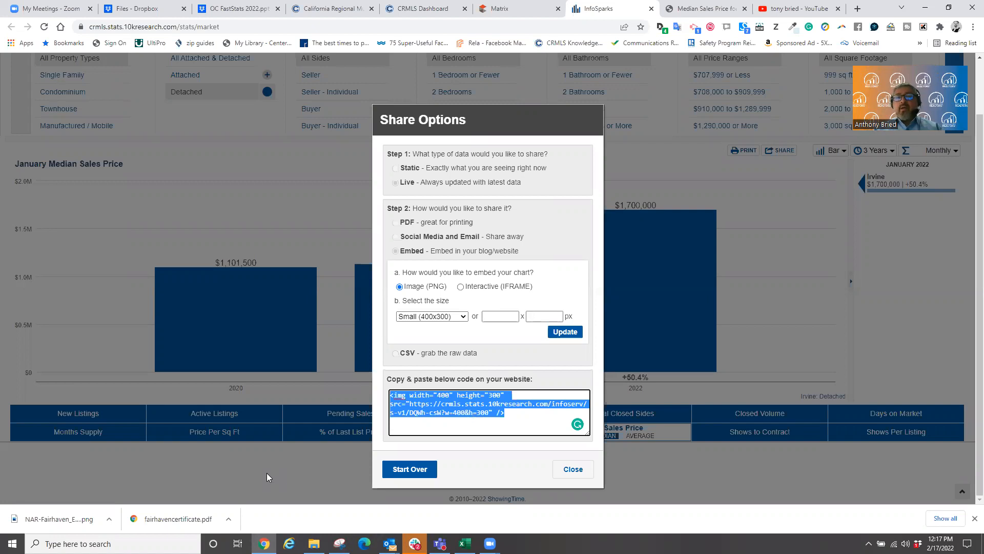
click(569, 469)
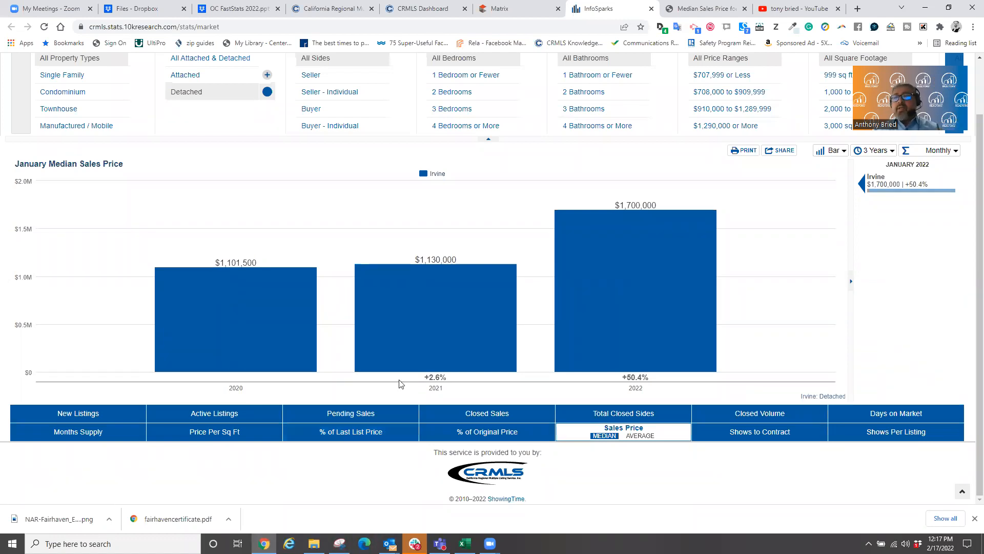
- Regenerate the live Embed code for the Irvine chart as a 400x300 PNG image
click(779, 150)
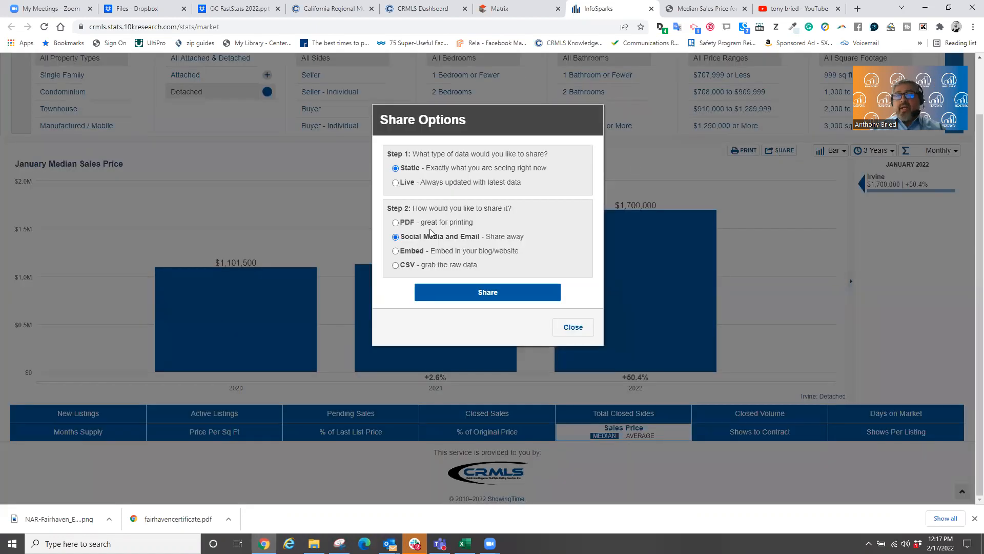
click(396, 183)
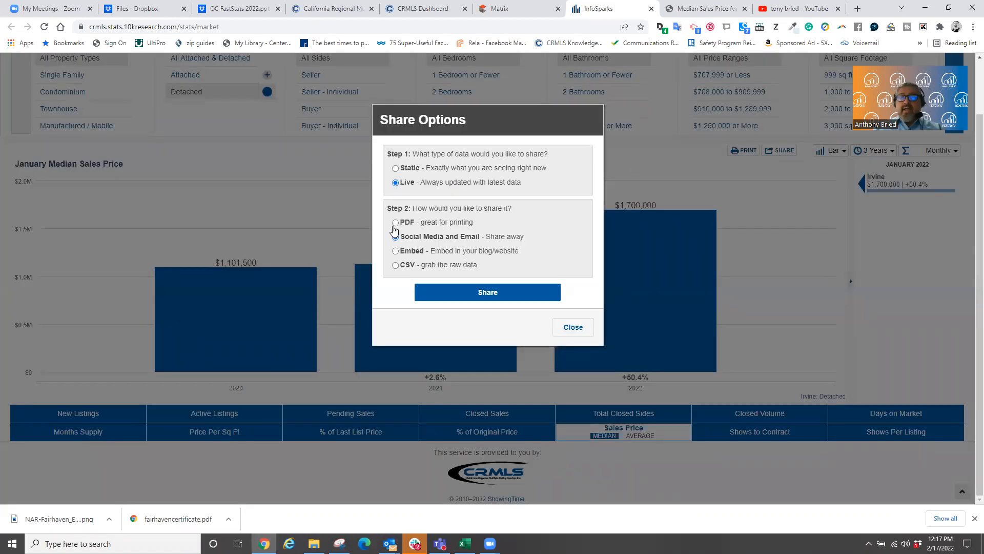
click(395, 250)
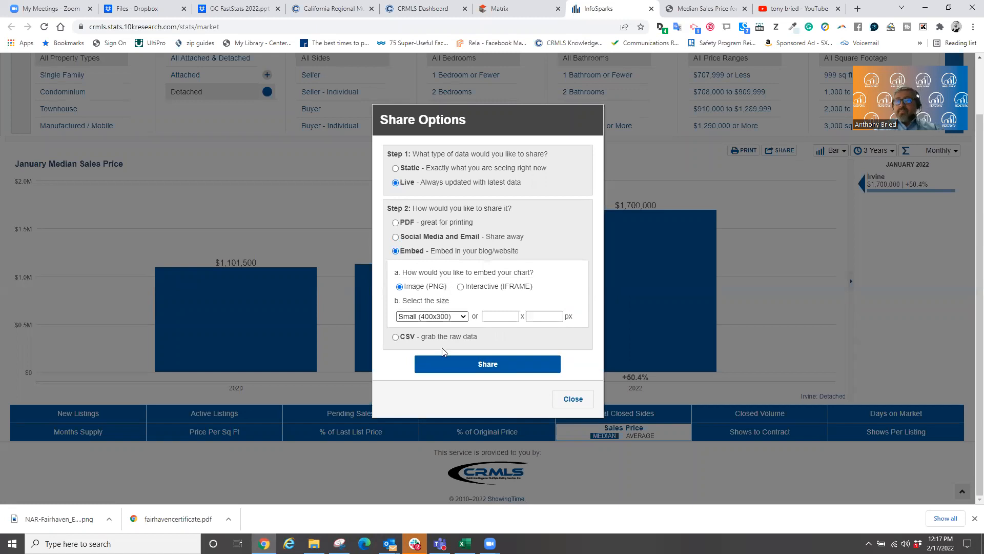
click(469, 368)
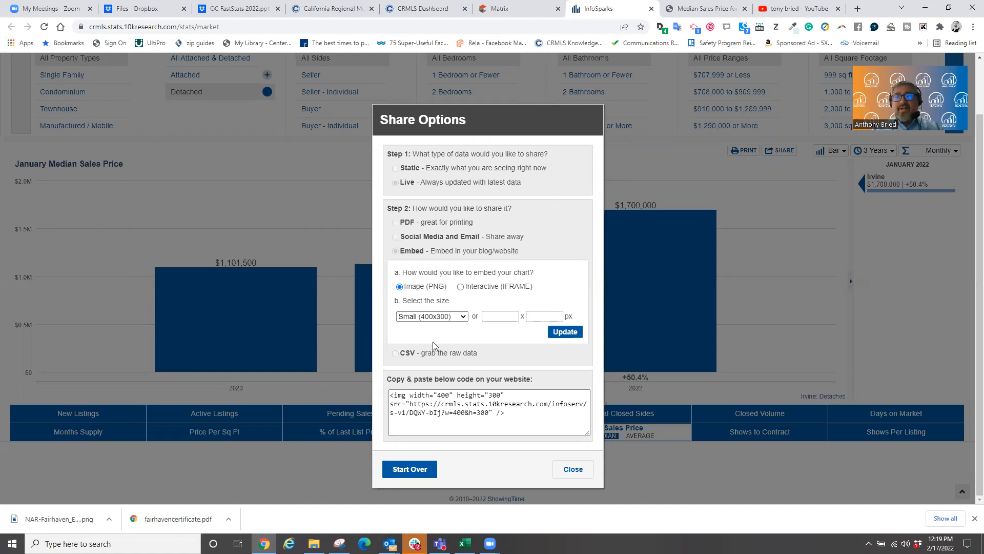
- Close the share dialog and open the area list to choose a different city
click(580, 467)
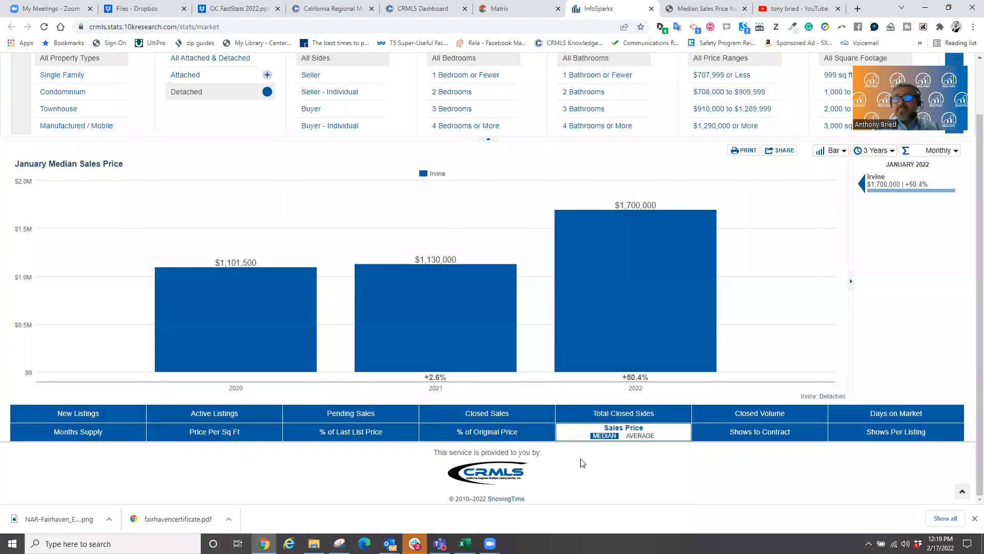
scroll(871, 264, up, 2)
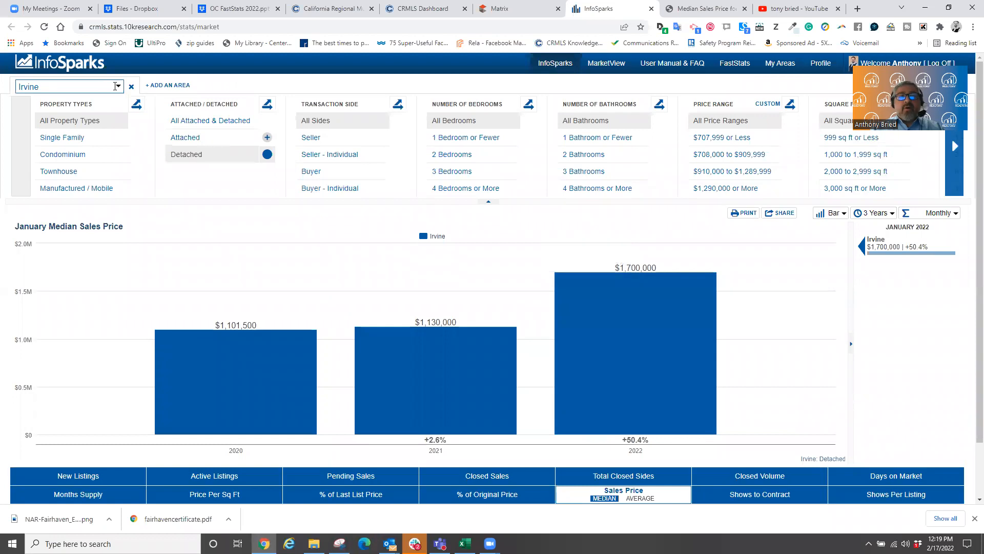
click(118, 88)
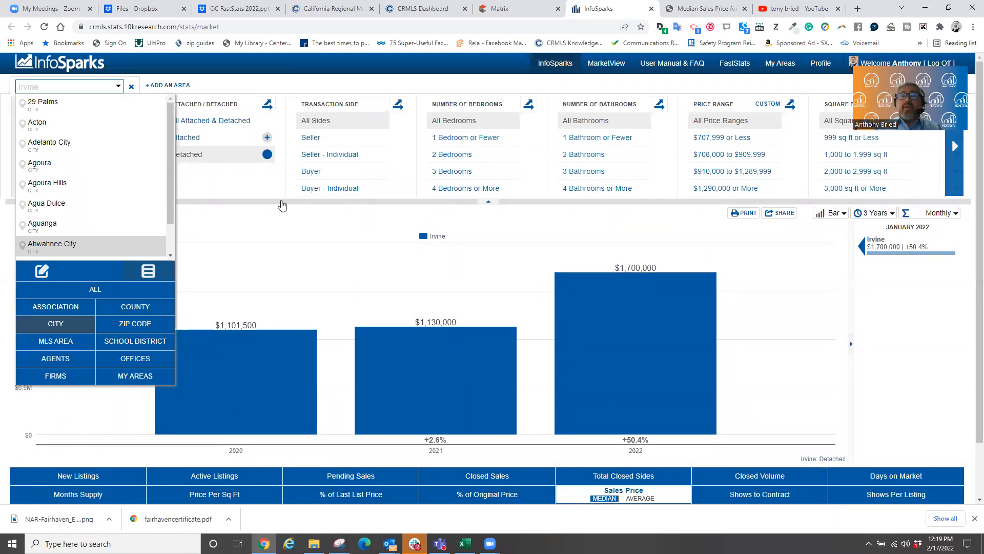
- On go.crmls.org, open the Solutions list for CRMLS Matrix Users
click(323, 9)
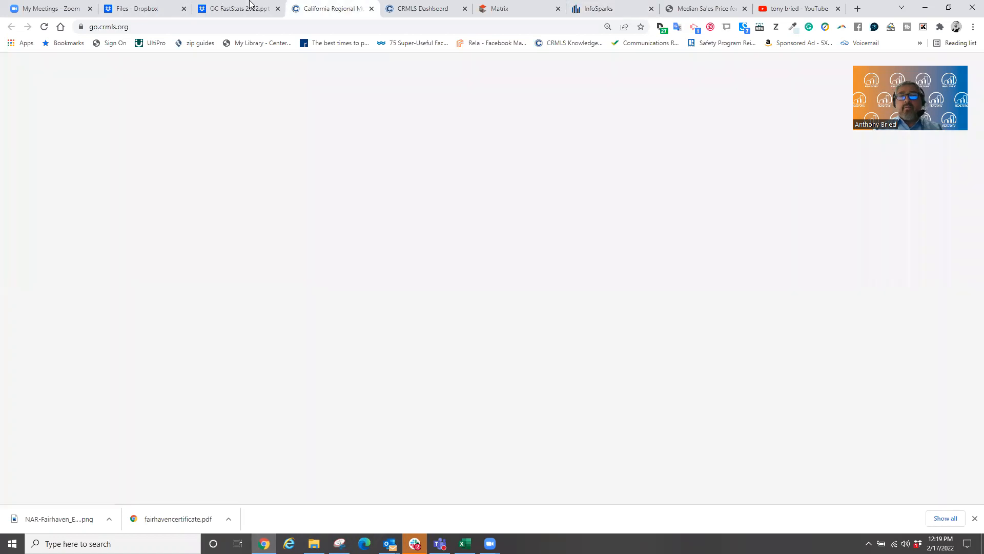
scroll(332, 393, down, 9)
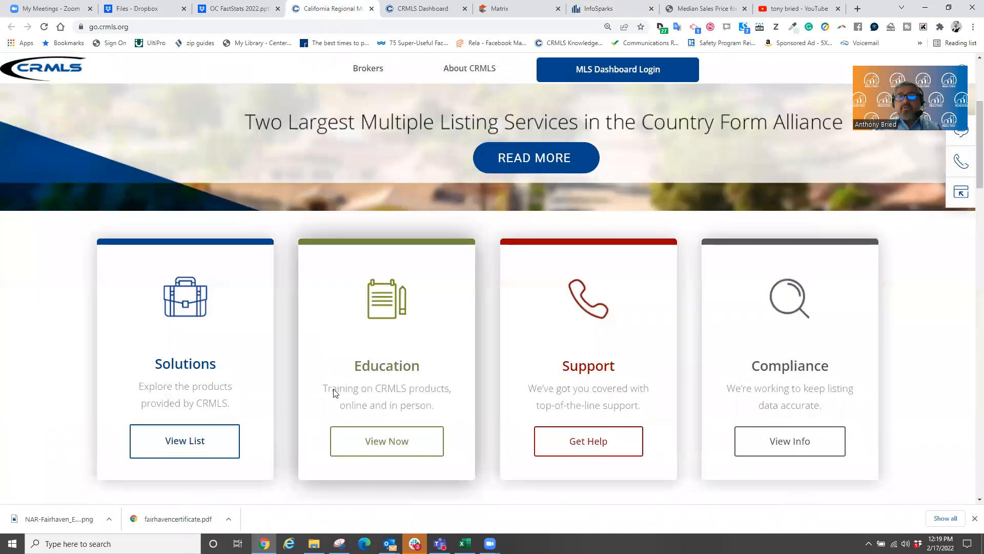
scroll(333, 392, up, 2)
click(198, 290)
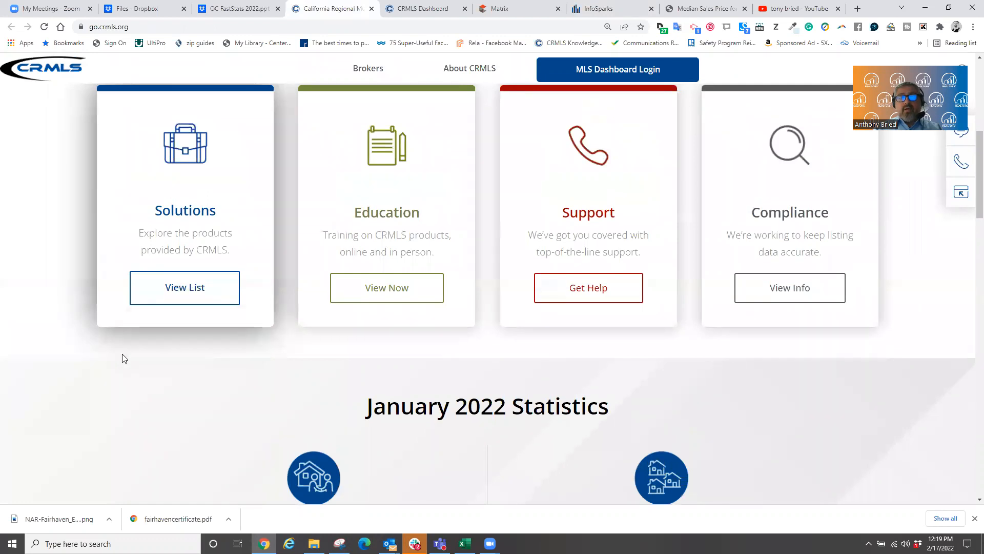
click(171, 323)
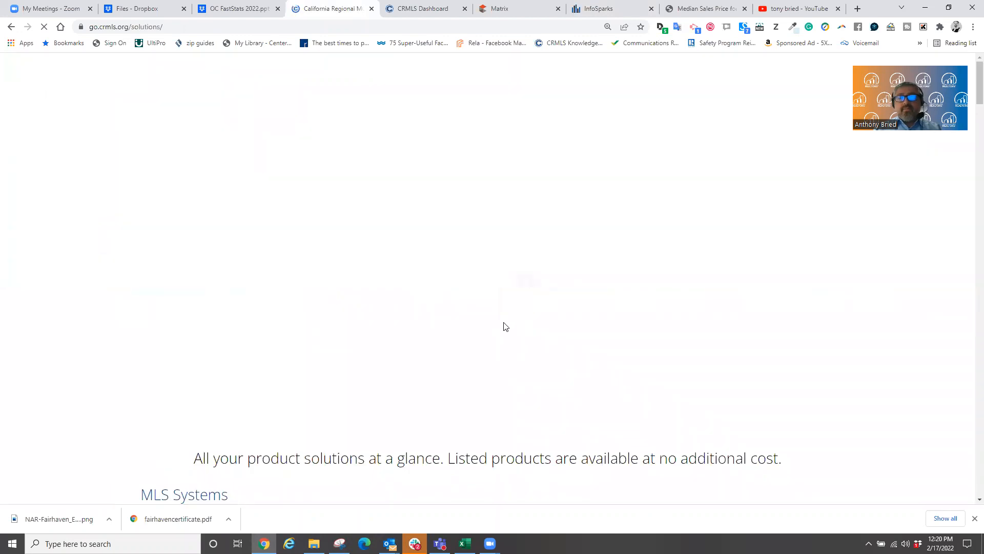
- Browse the Solutions products such as Cloud MLX and CRMLS Connect, then go to IDX Resources
scroll(503, 325, down, 6)
scroll(456, 339, down, 5)
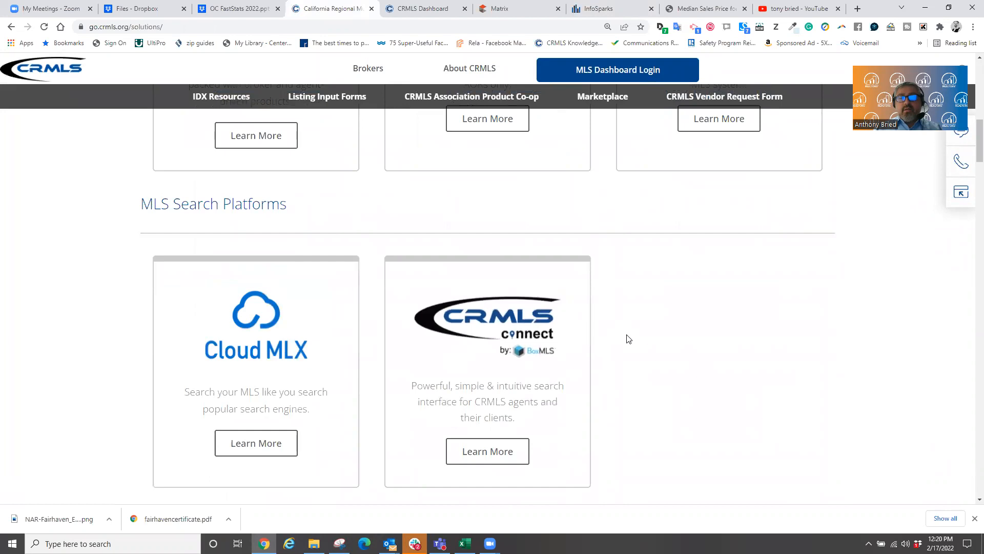
scroll(627, 338, up, 11)
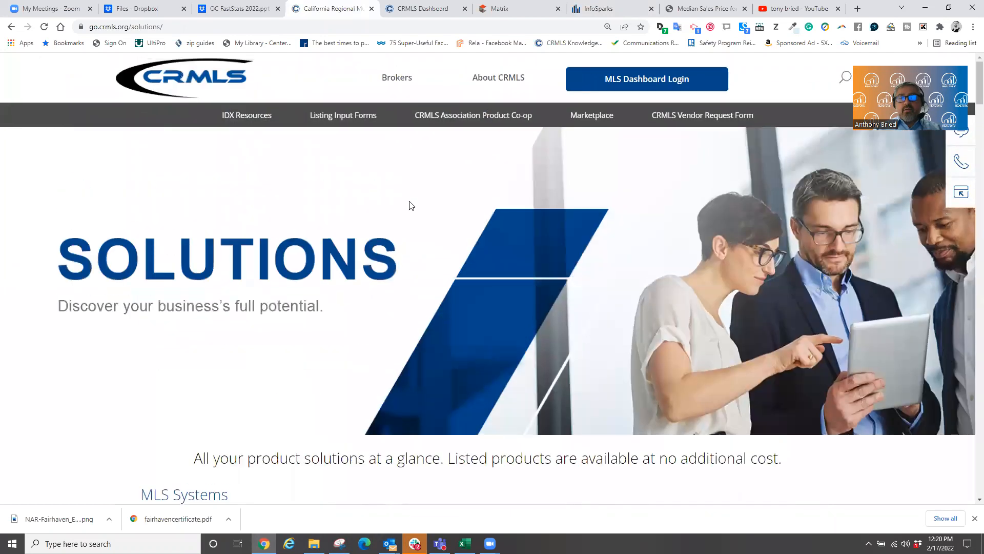
click(244, 117)
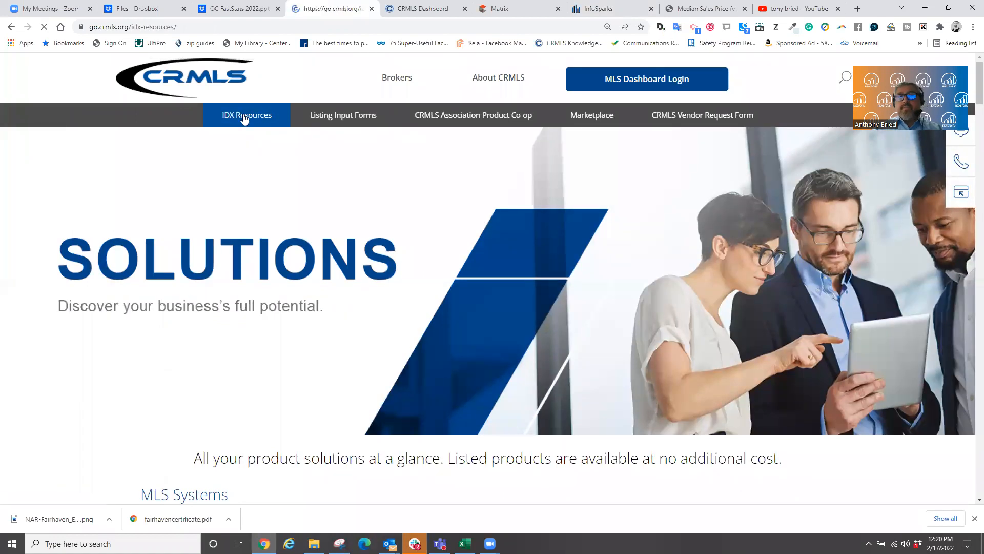
- Review the IDX options, reading the cost answers for free IDX links and approved vendors
scroll(373, 314, down, 8)
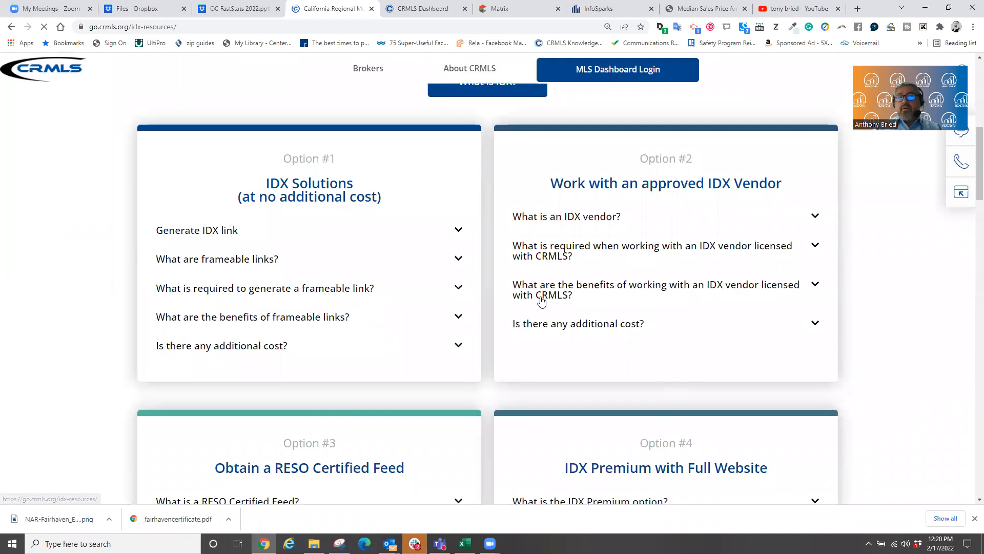
scroll(539, 306, down, 3)
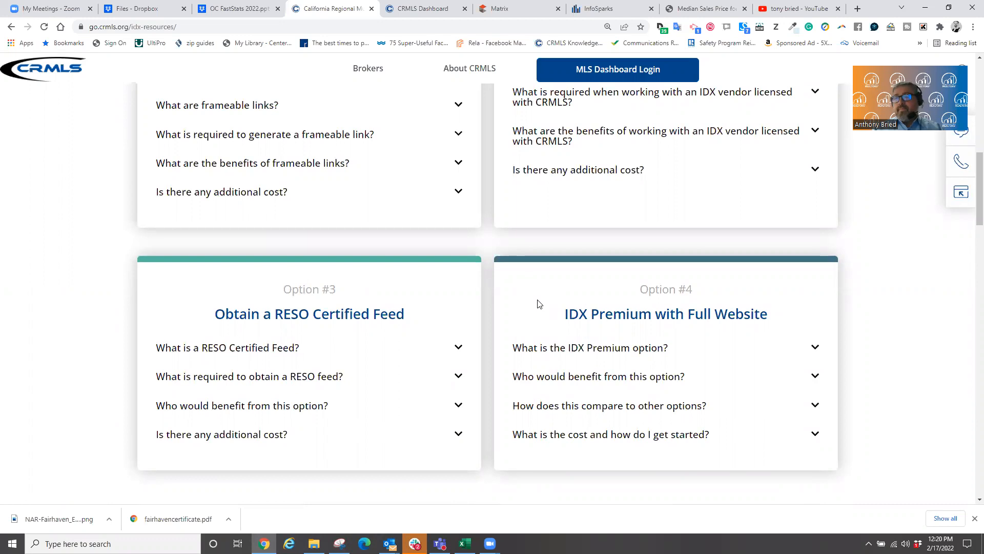
scroll(518, 295, up, 3)
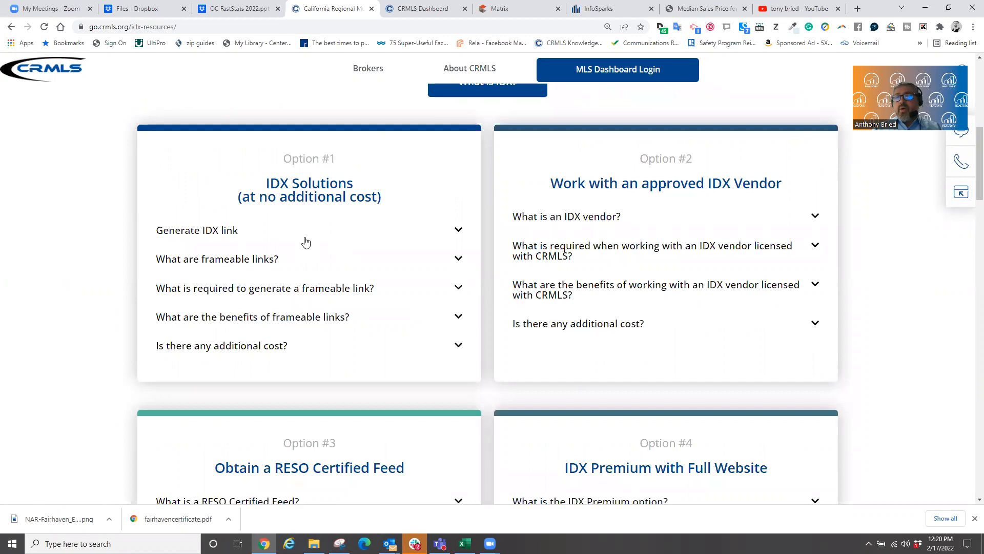
scroll(569, 298, down, 2)
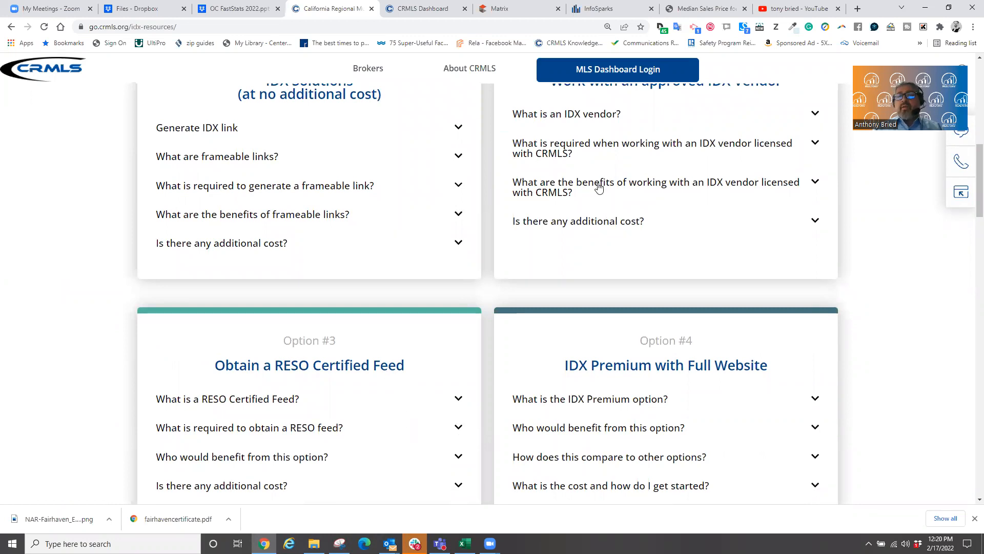
click(459, 243)
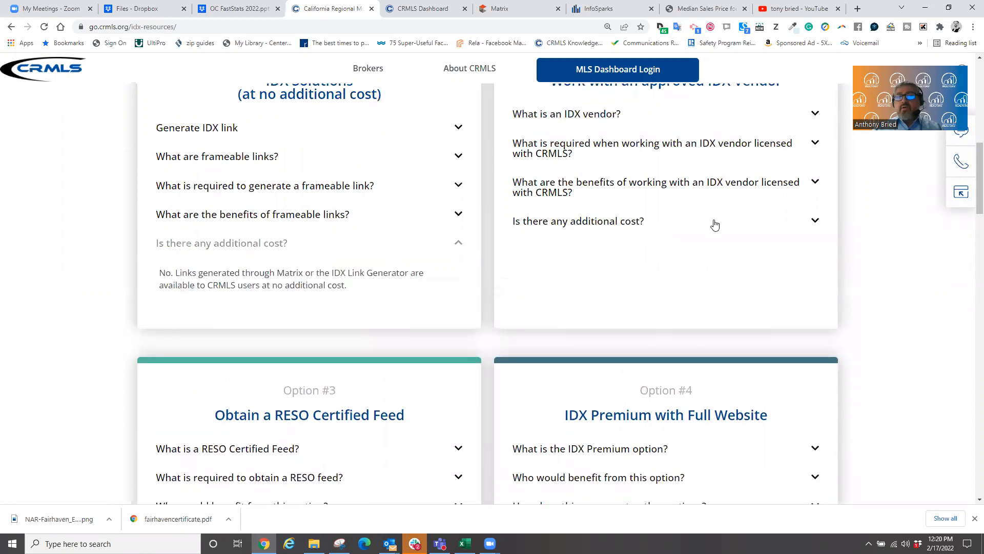
click(816, 221)
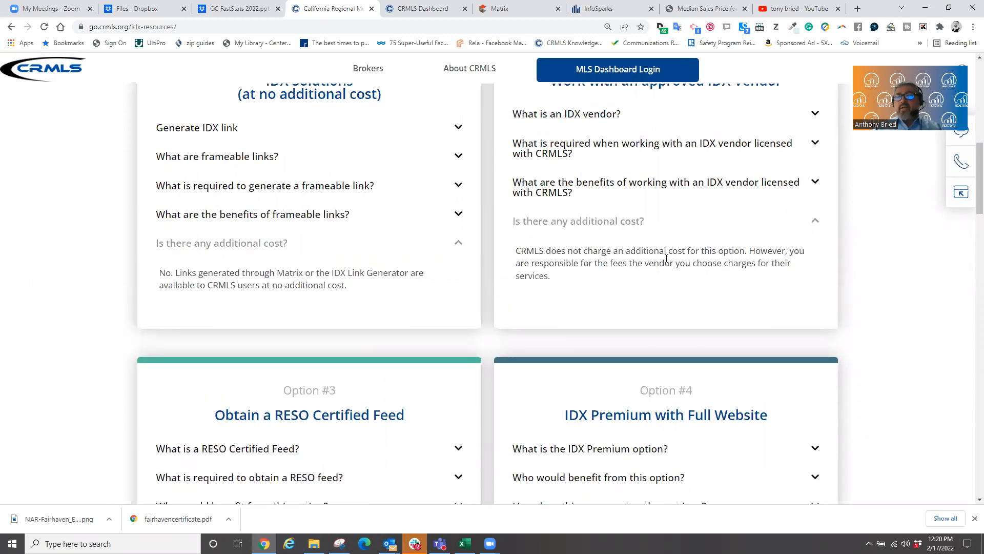
click(816, 221)
- Check IDX Premium with Full Website pricing, then return to the InfoSparks Irvine chart
scroll(613, 340, up, 3)
scroll(690, 374, down, 7)
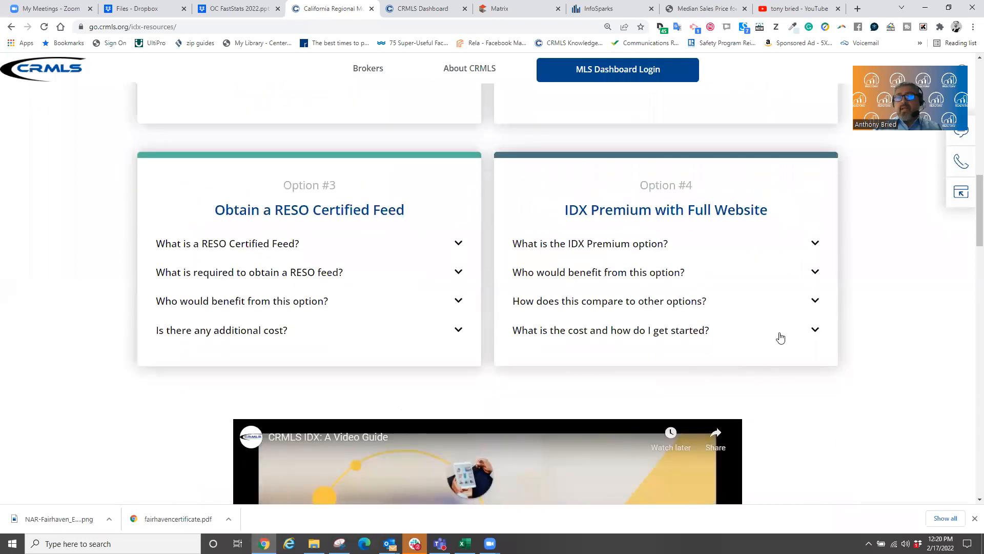
click(779, 336)
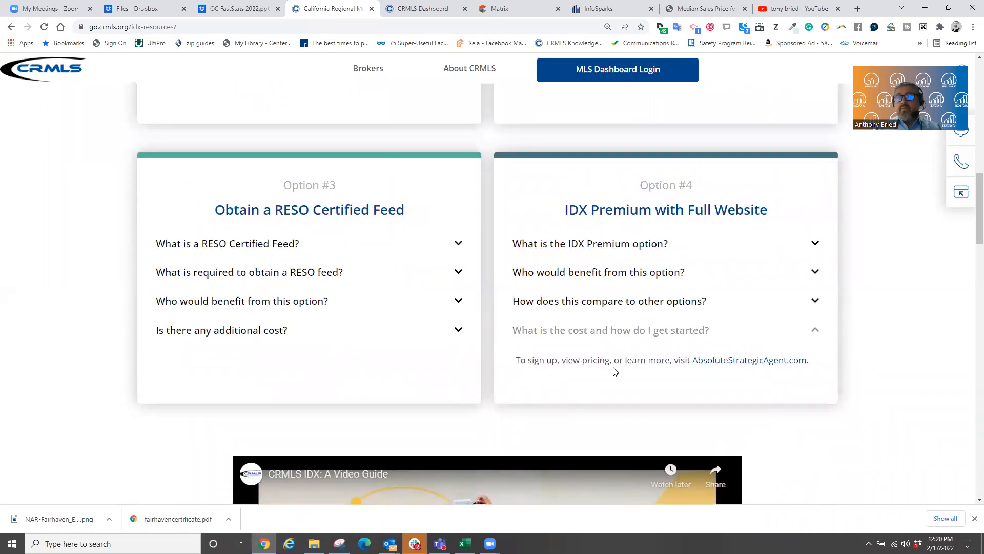
click(738, 328)
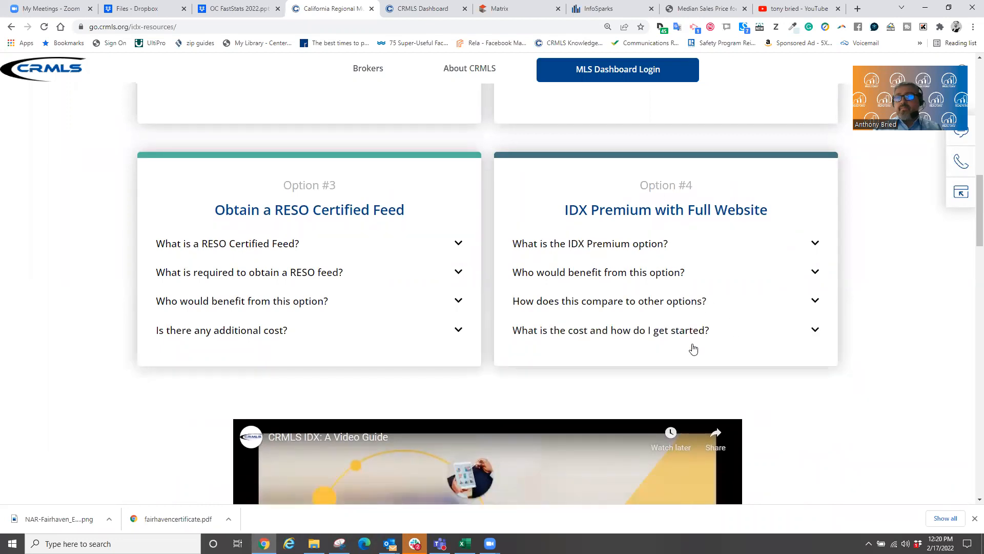
scroll(692, 349, down, 4)
scroll(684, 382, up, 14)
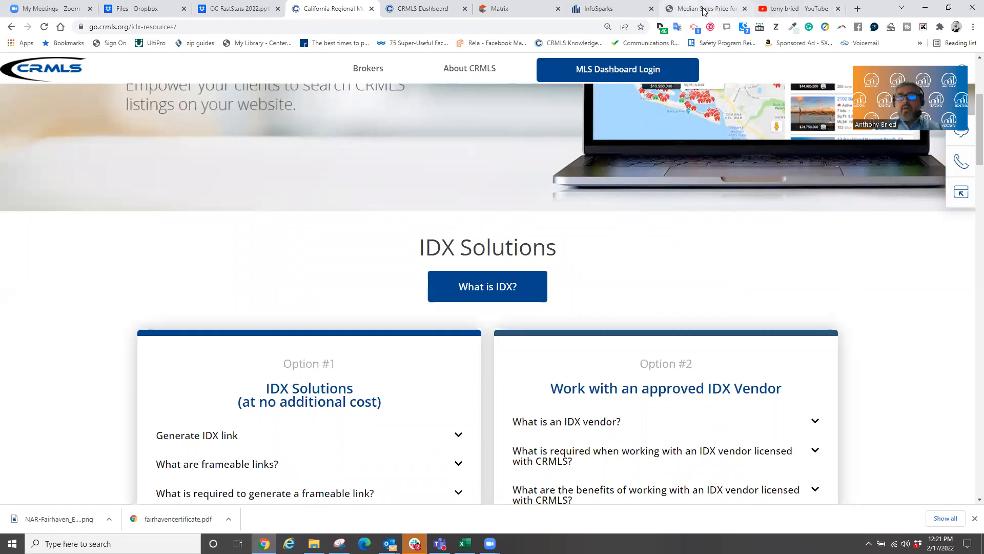
click(610, 9)
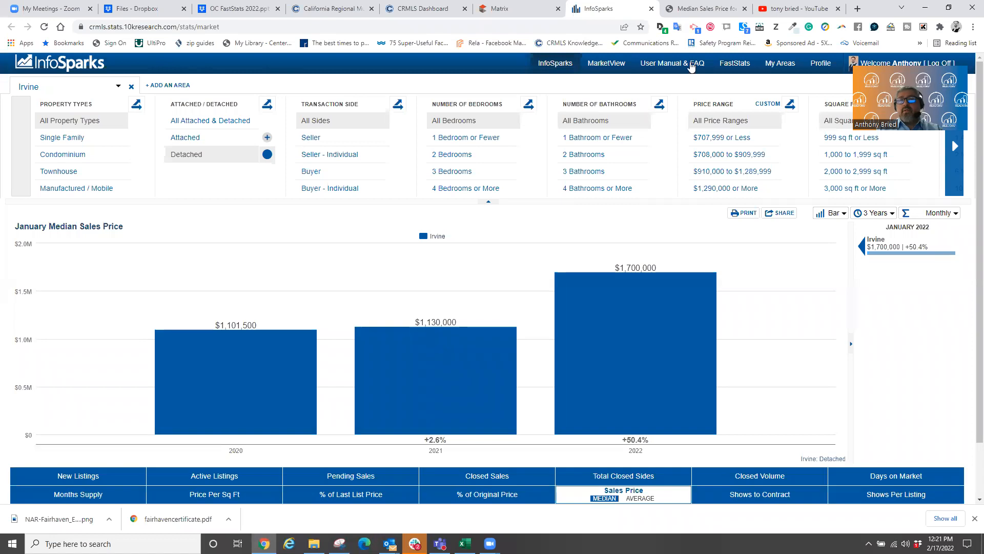
- On the custom areas map, locate 'west yale loop irvine ca'
click(779, 67)
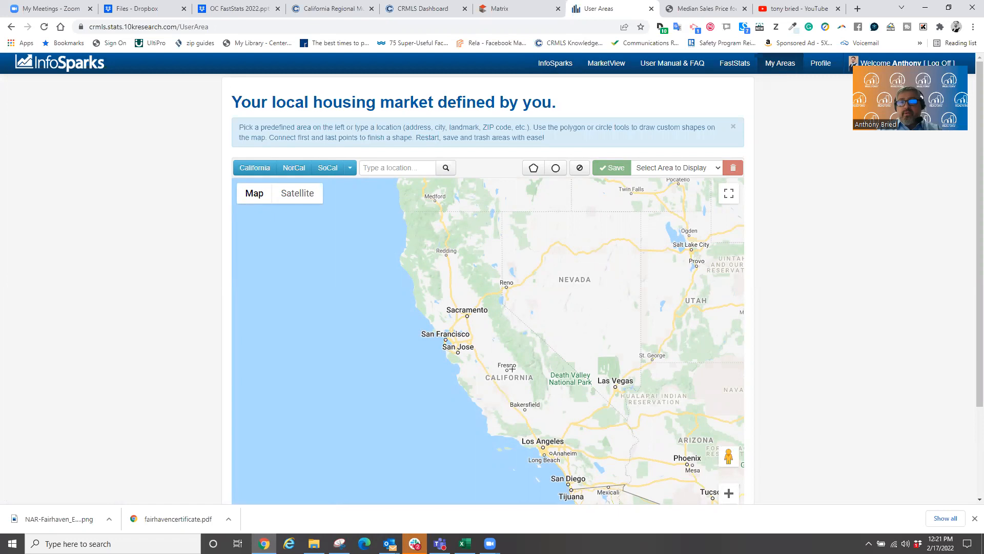
click(641, 171)
click(641, 171)
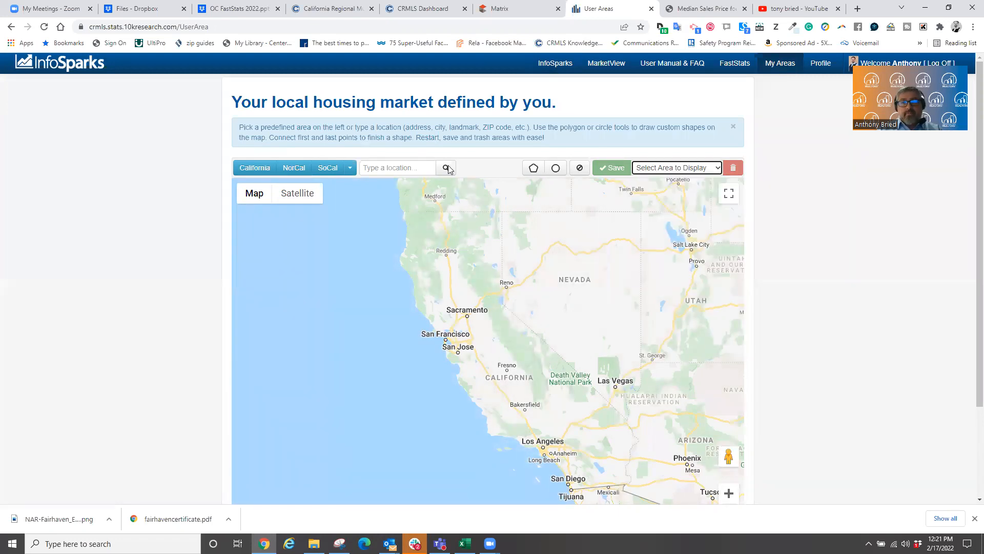
click(398, 167)
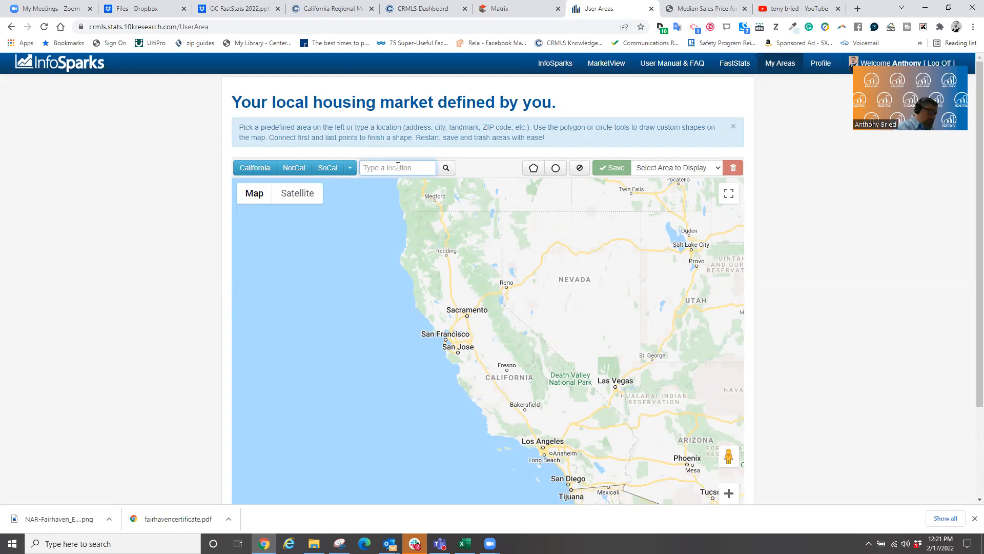
text(west ya)
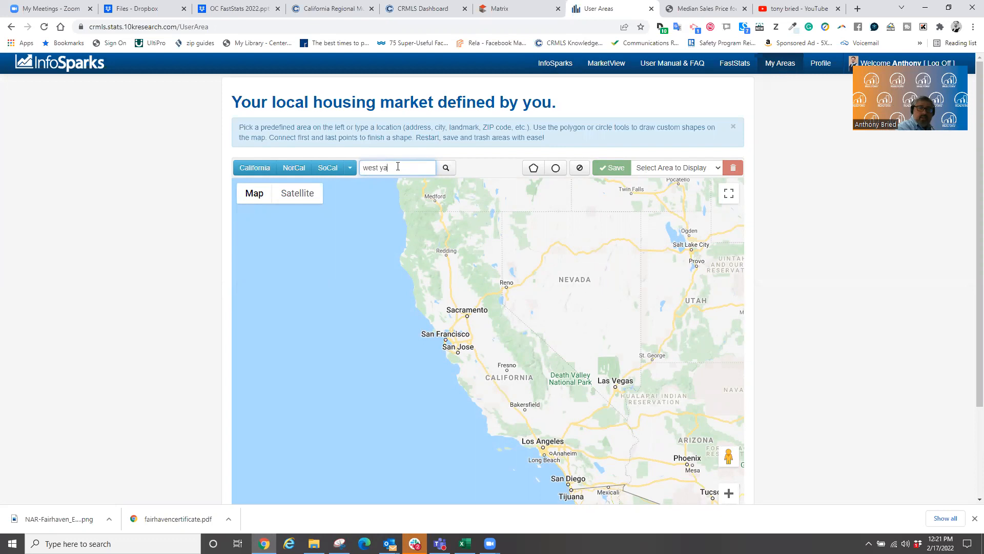
text(le loop irvine ca)
key(Return)
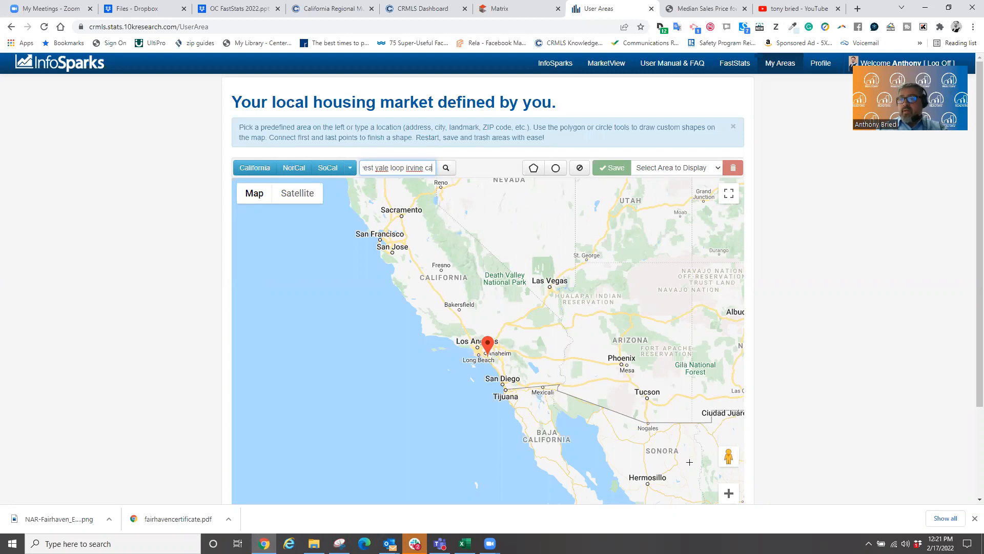
- Zoom to street level around the marker, frame North Lake, and choose the polygon tool
click(725, 495)
click(726, 495)
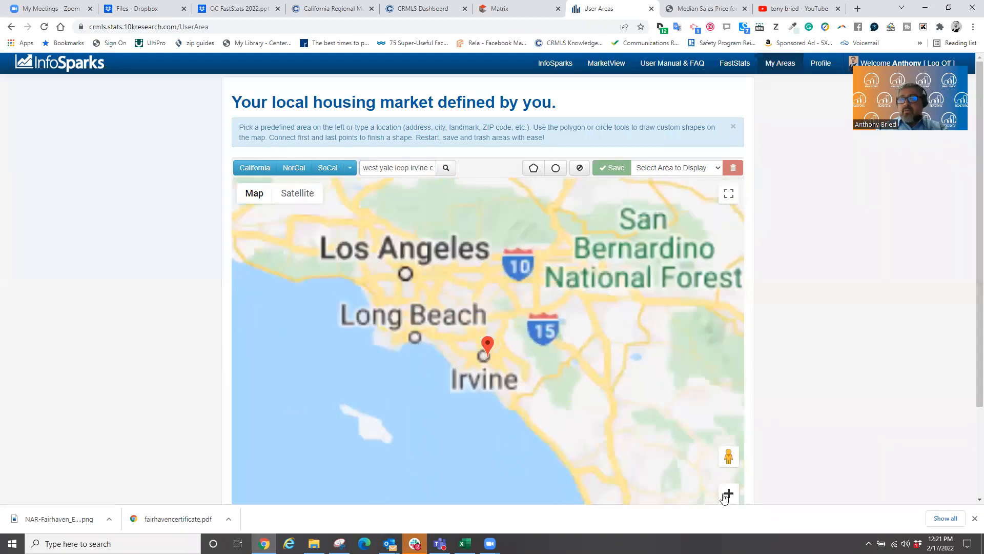
click(725, 495)
click(725, 495)
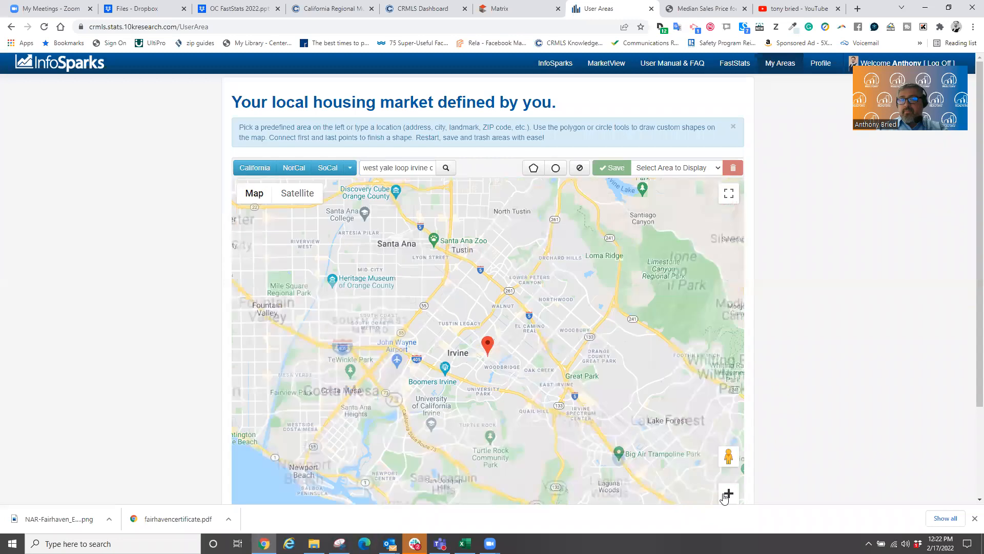
click(725, 495)
click(725, 495)
click(725, 495)
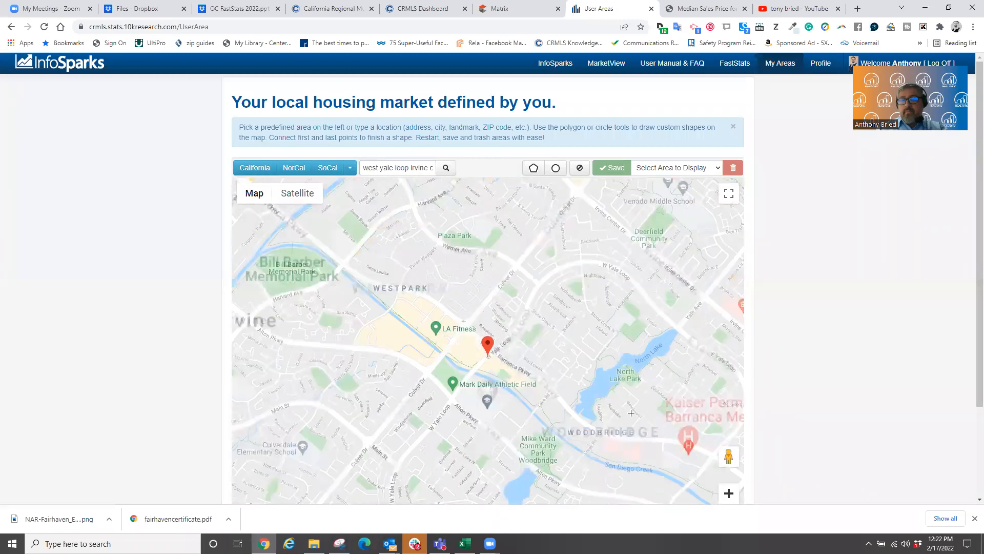
drag(624, 225, 554, 210)
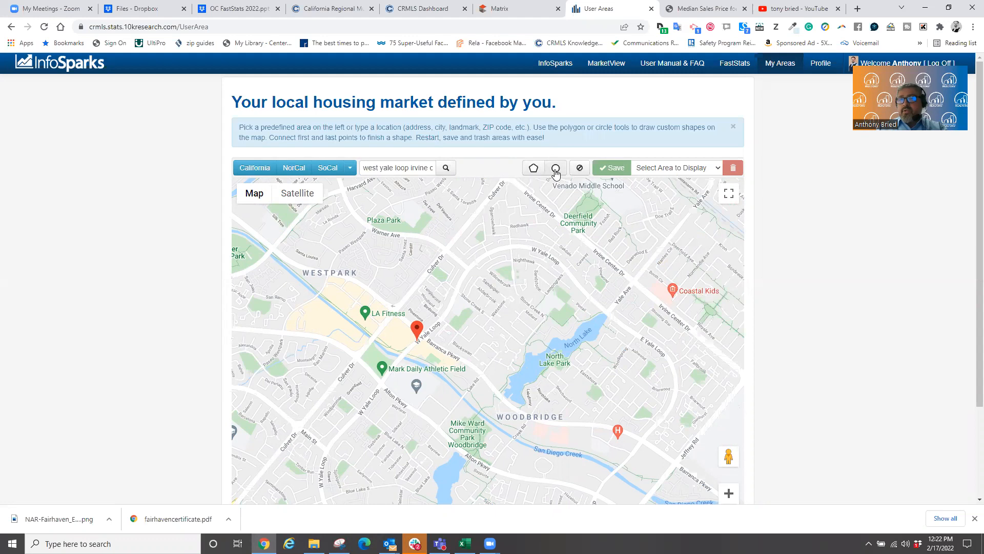
click(533, 168)
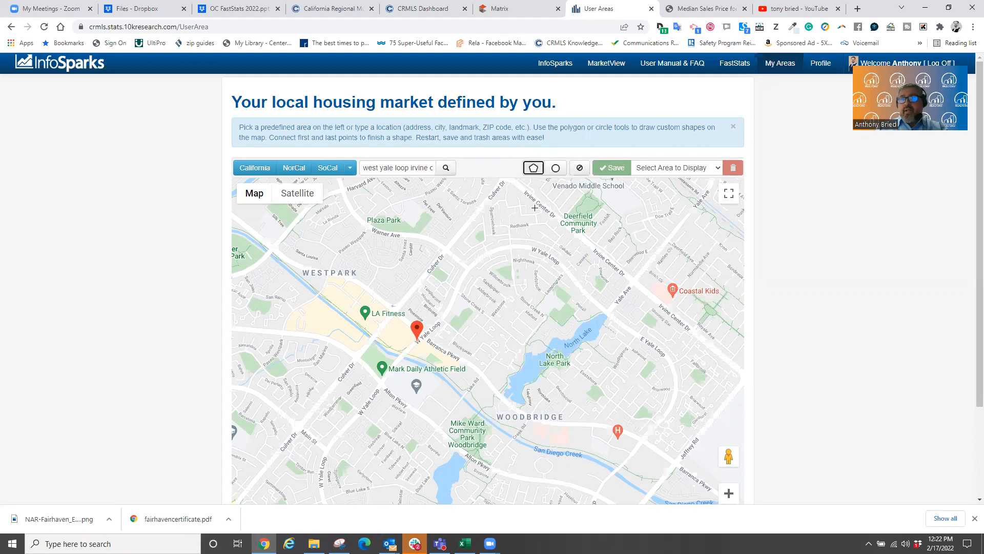
- Trace the area boundary from north of Yale Loop past the marker to Woodbridge
click(499, 250)
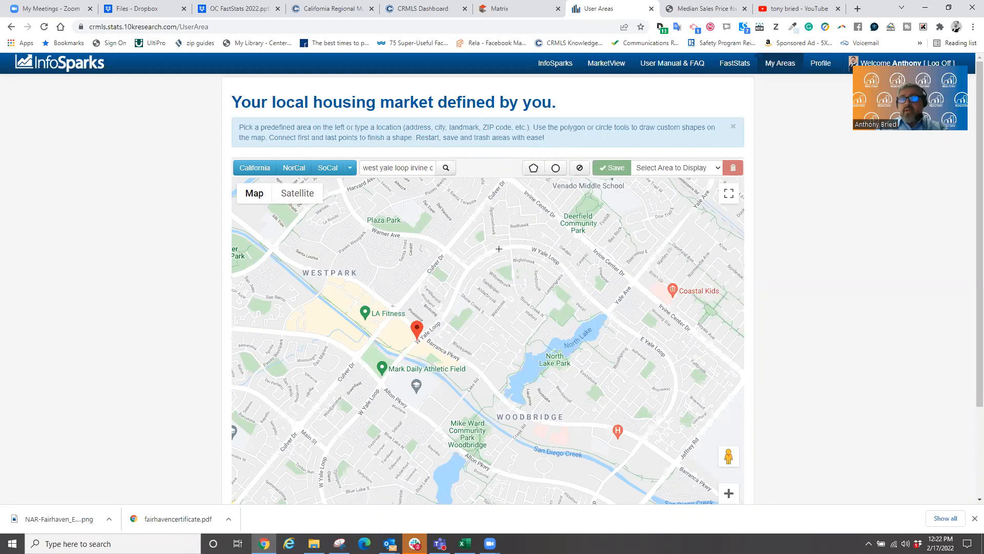
click(469, 270)
click(449, 306)
click(421, 341)
click(484, 373)
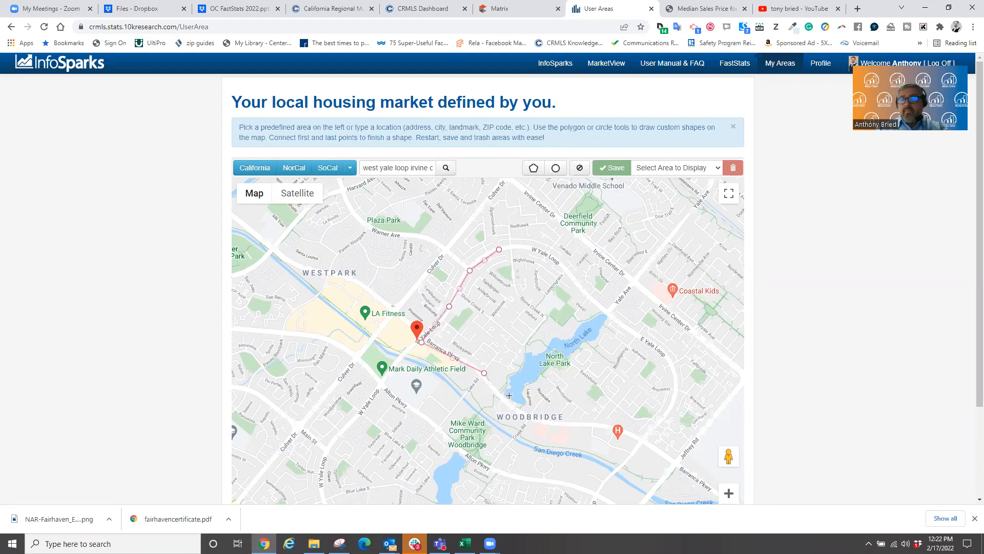
click(527, 418)
click(607, 428)
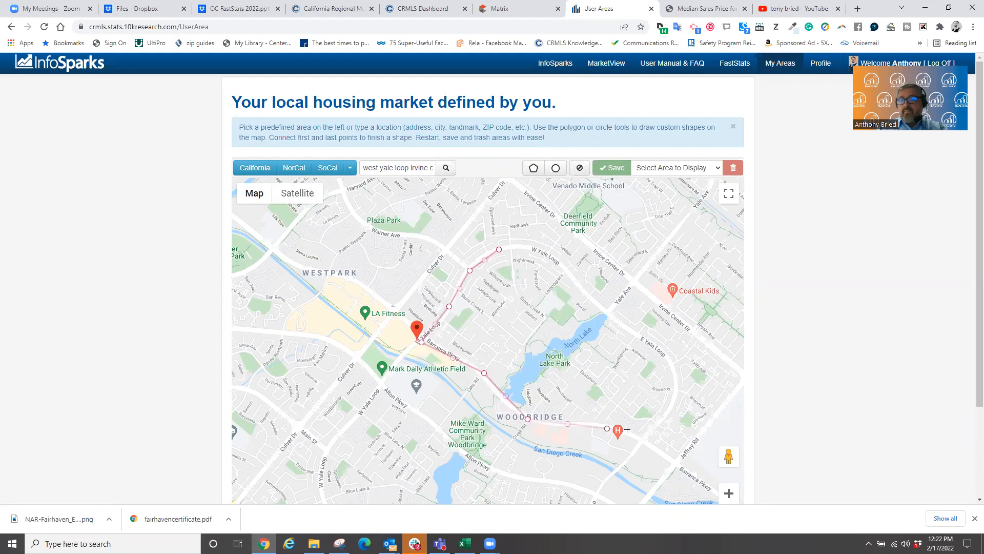
- Finish the boundary along E Yale Loop, close the polygon, and start saving it
click(644, 441)
click(676, 396)
click(670, 357)
click(619, 324)
click(558, 262)
click(499, 250)
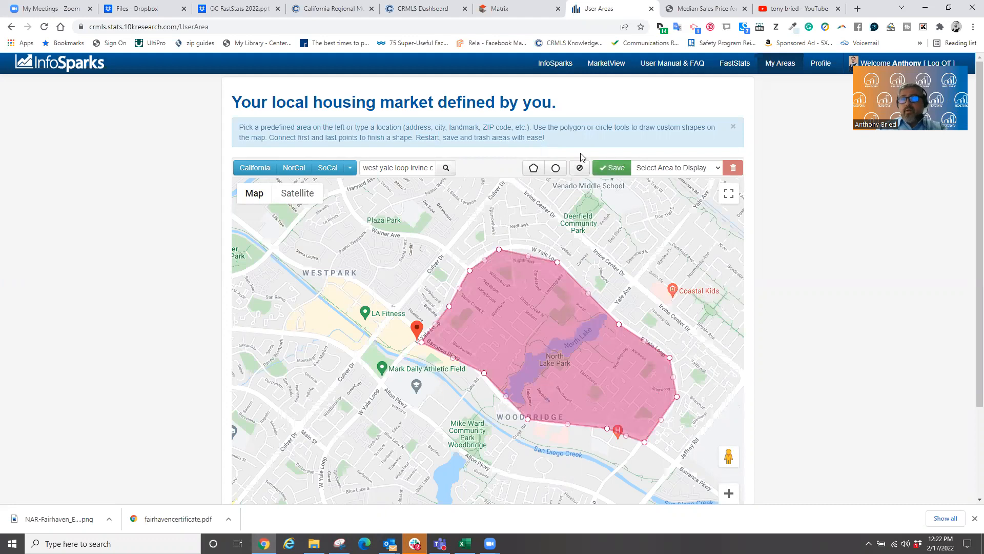
click(616, 165)
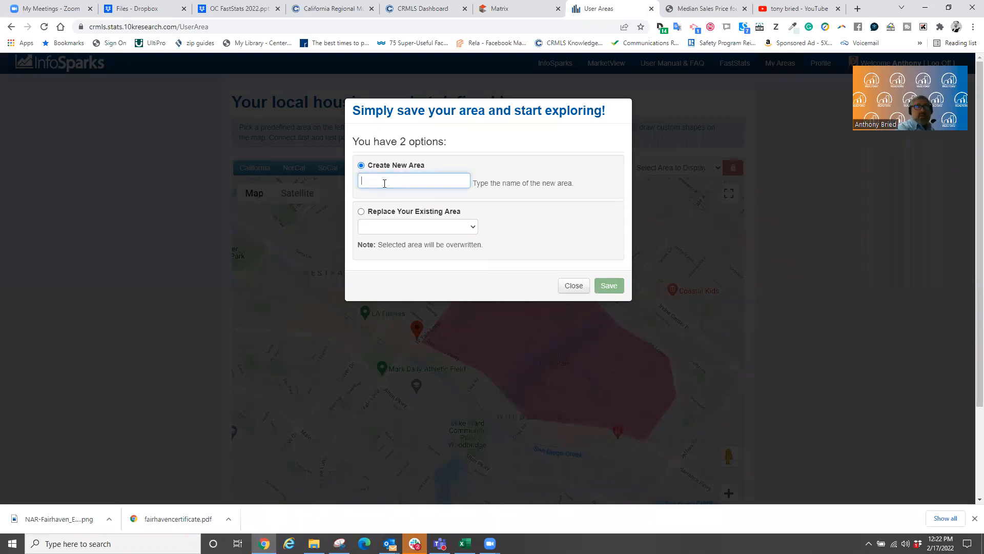
- Save the drawn area as 'bozo tract' and go to the market statistics charts
text(bozo tract)
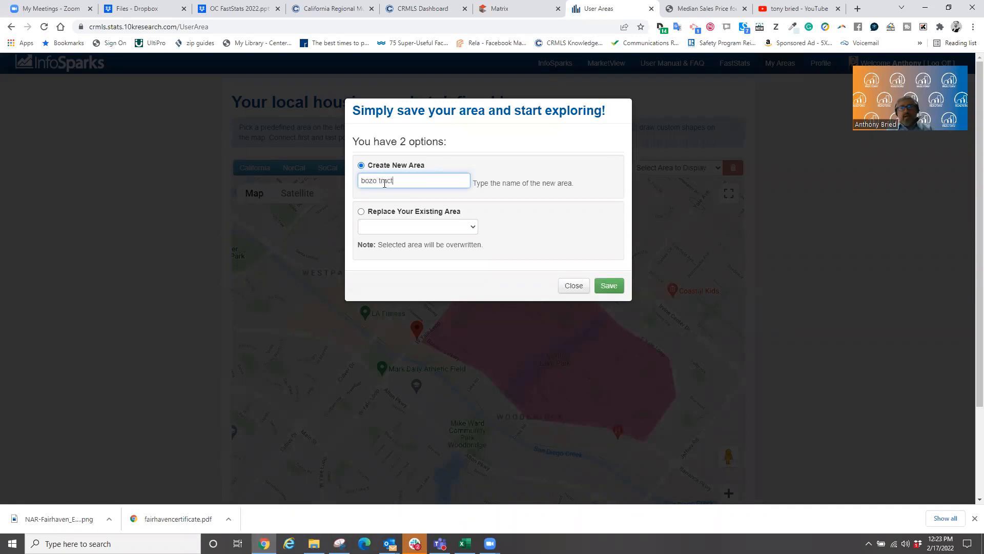
click(614, 285)
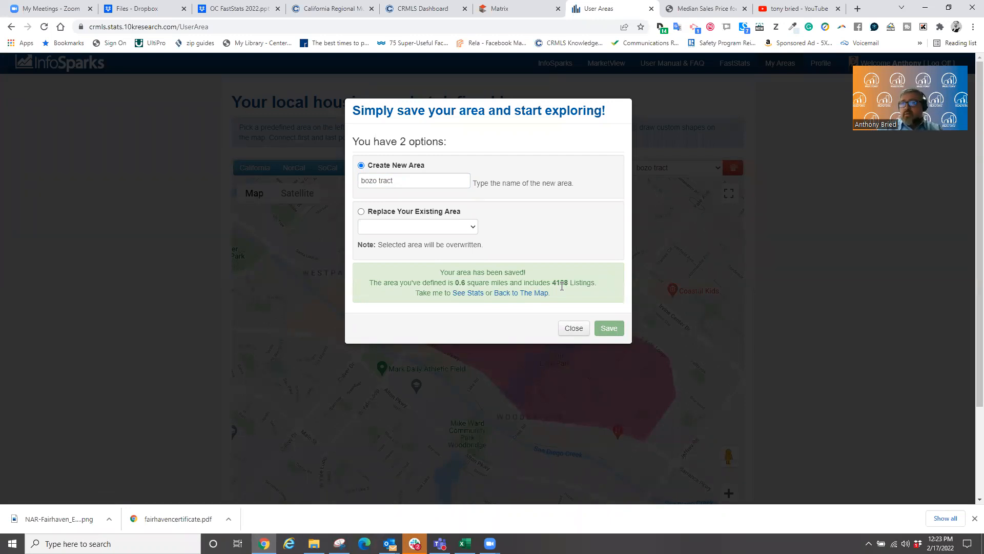
click(574, 331)
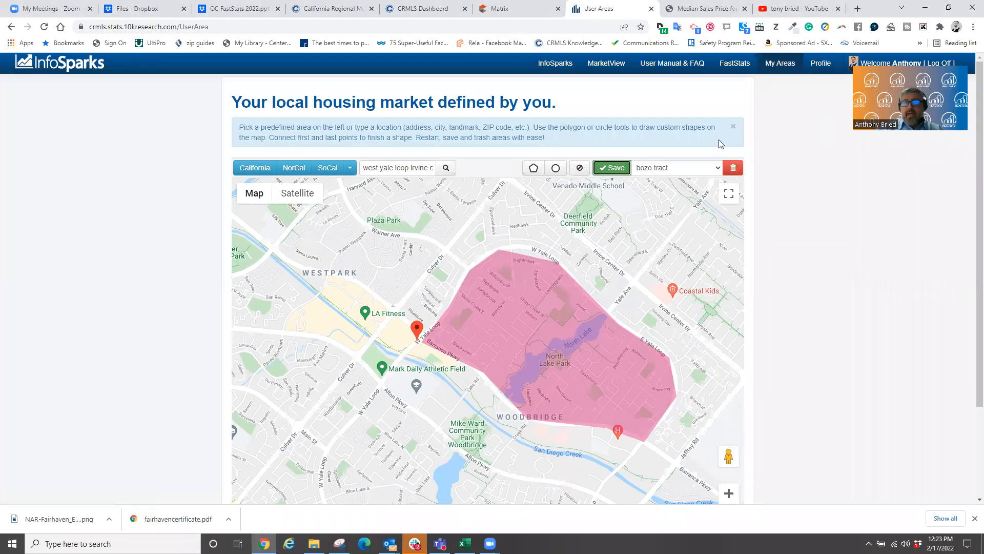
click(546, 67)
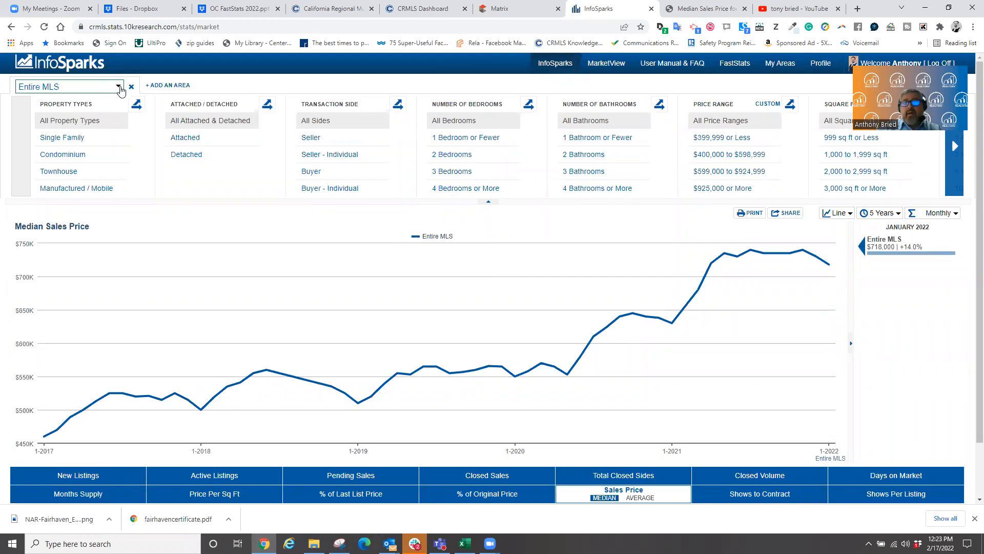
- Chart the saved custom area 'bozo tract' from My Areas to show its five-year Median Sales Price
click(119, 87)
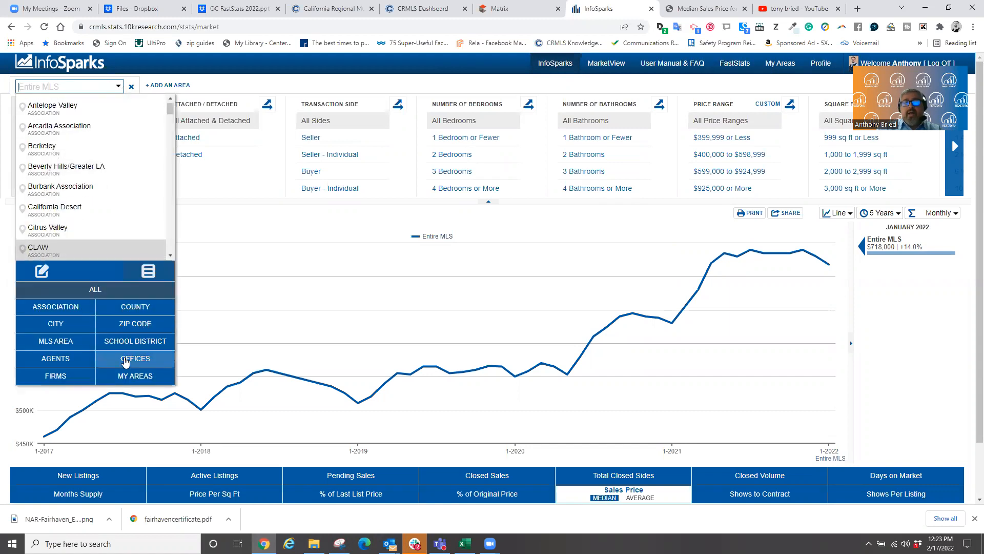
click(148, 375)
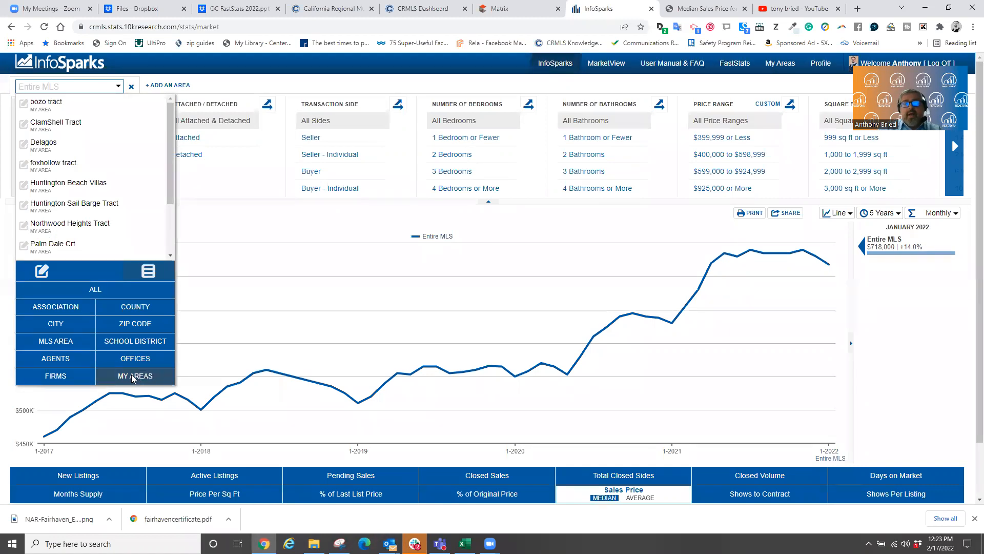
scroll(74, 143, down, 1)
scroll(74, 143, up, 1)
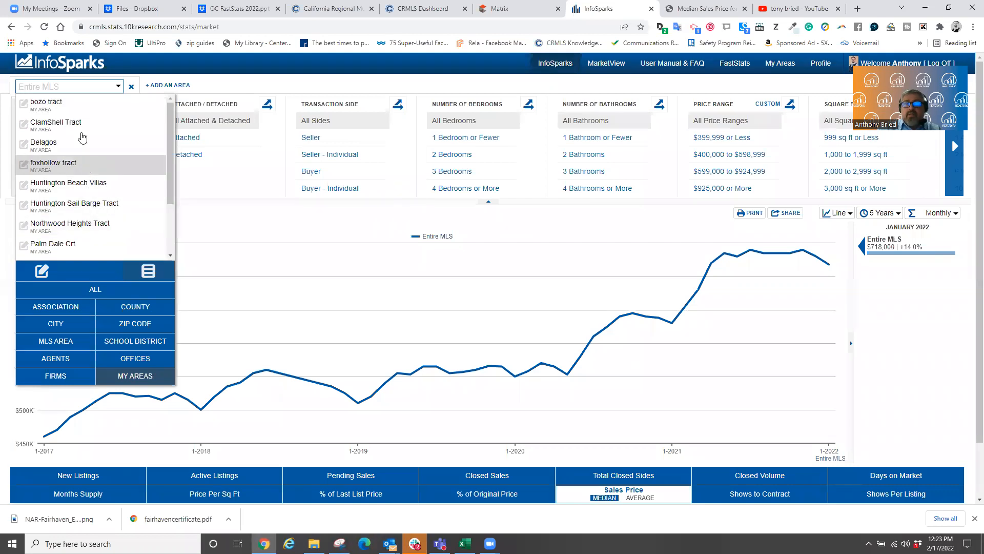
click(45, 106)
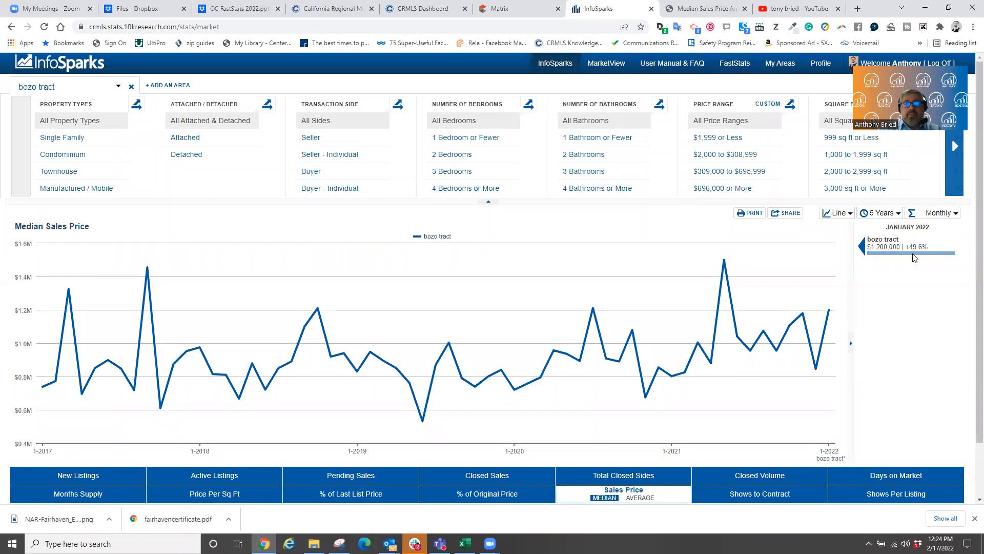
- Limit the bozo tract chart to Detached homes, show Active Listings, and bring up the share options
click(203, 154)
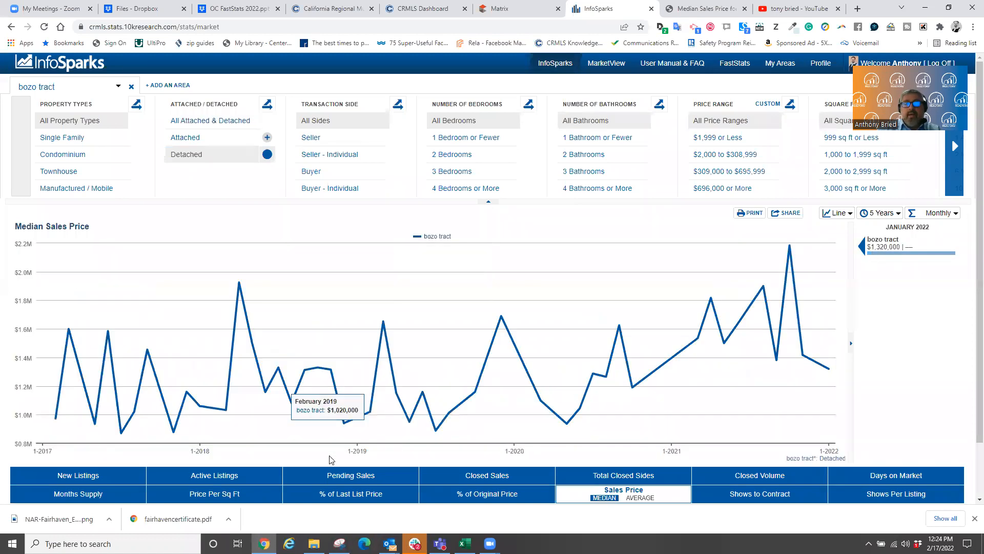
click(233, 477)
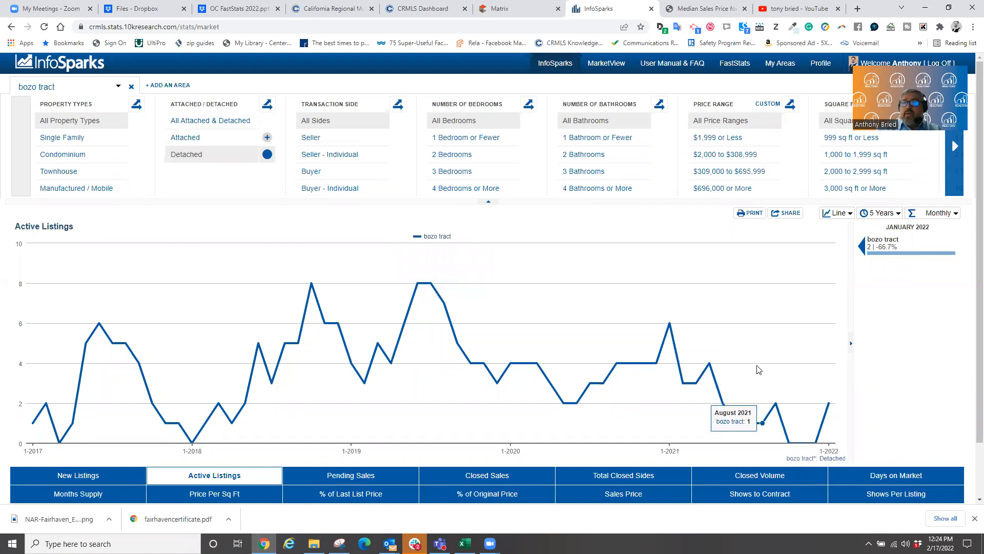
click(785, 213)
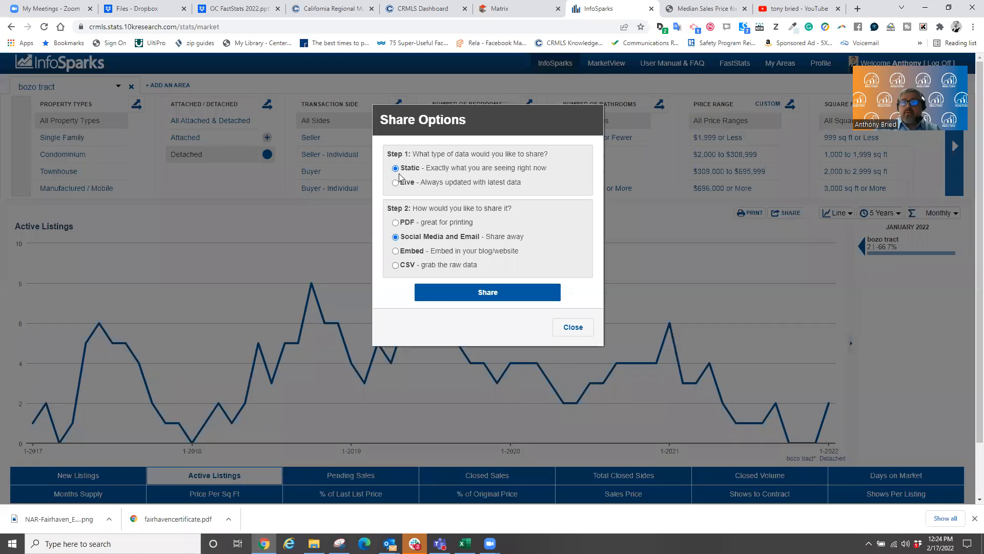
- Try the PDF, Embed, Live and Static share formats, then close share options without sharing
click(395, 225)
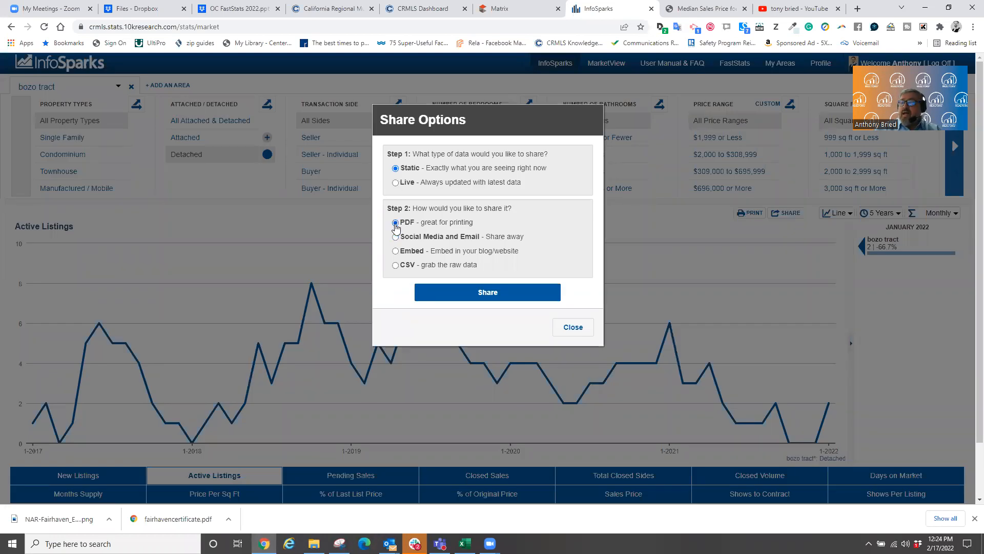
click(395, 251)
click(396, 183)
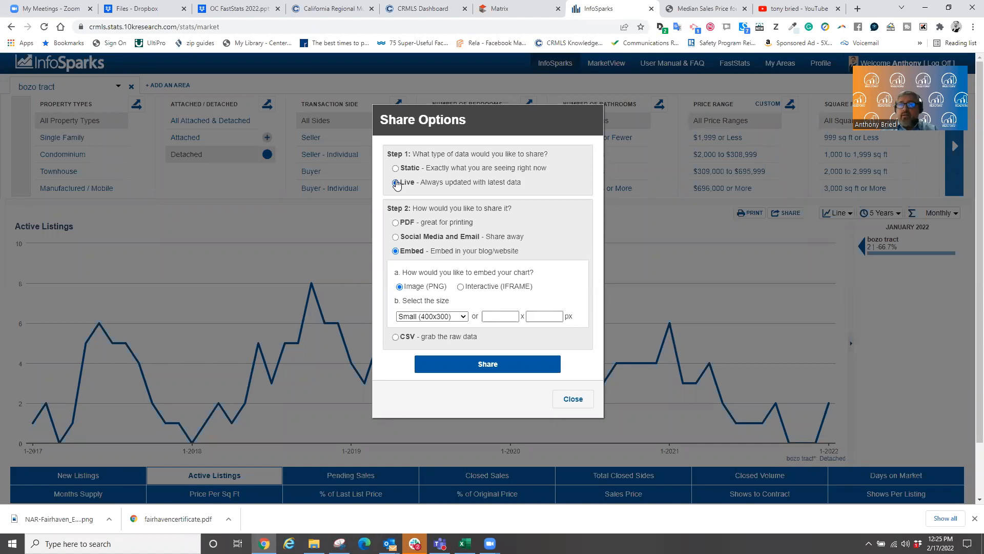
click(395, 168)
click(395, 223)
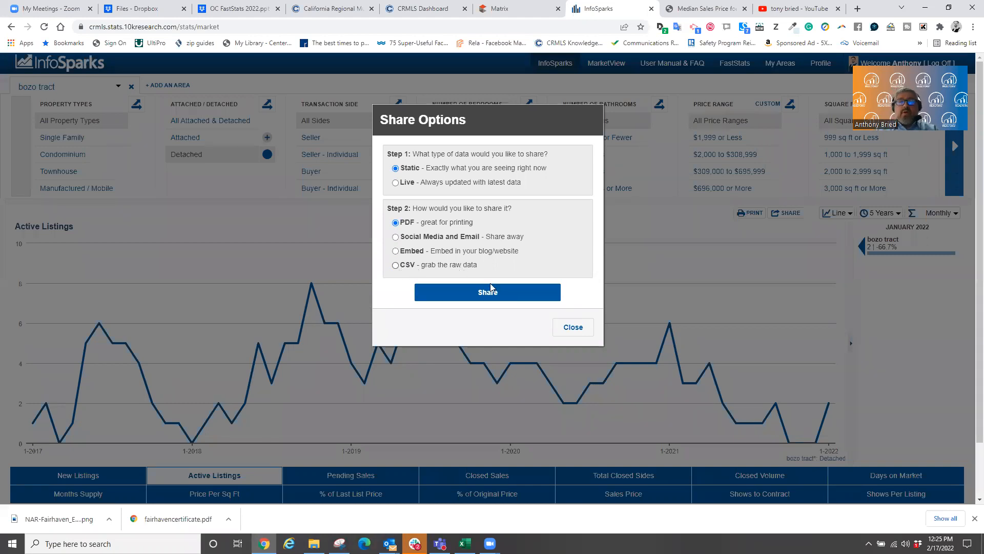
click(568, 327)
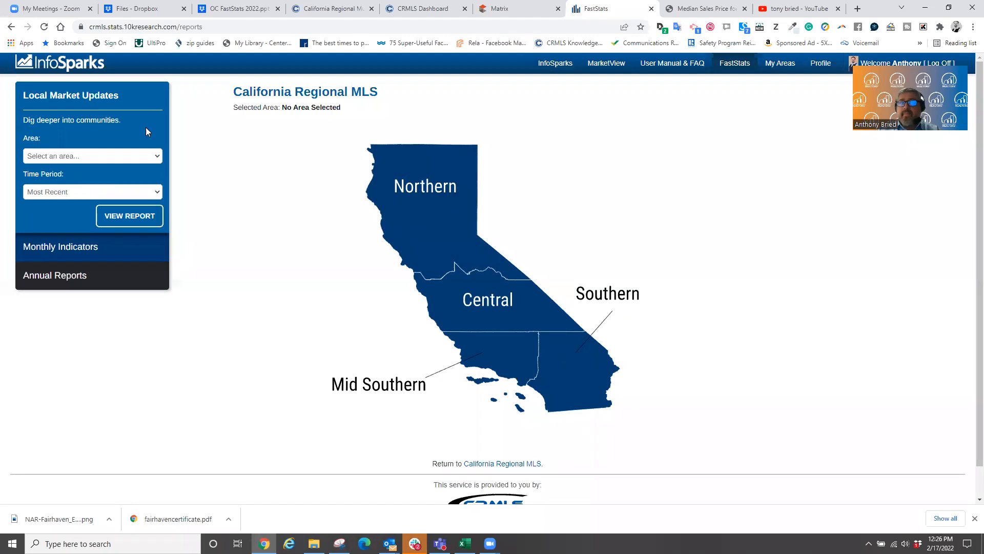
- Zoom the FastStats map into the Southern region and open Orange County's market report
click(568, 372)
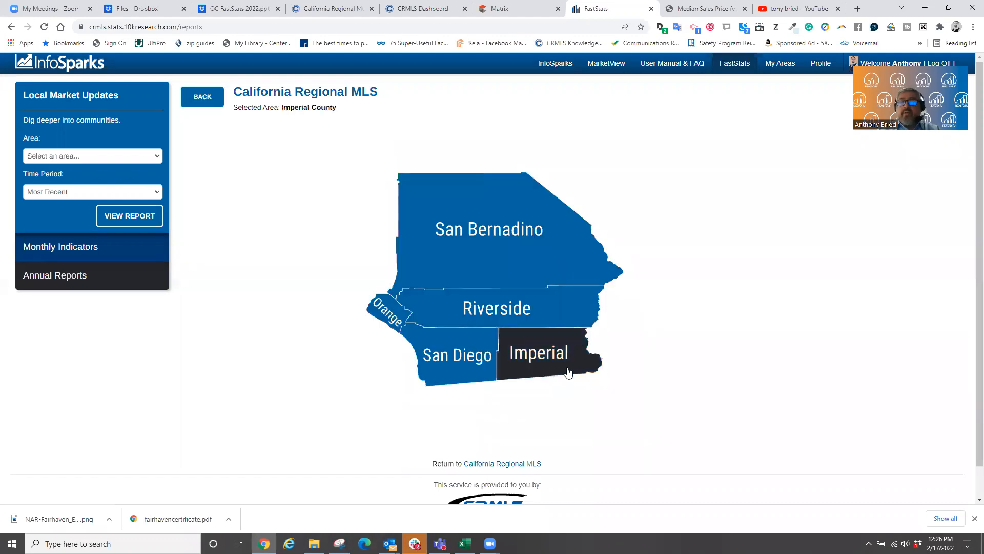
click(377, 320)
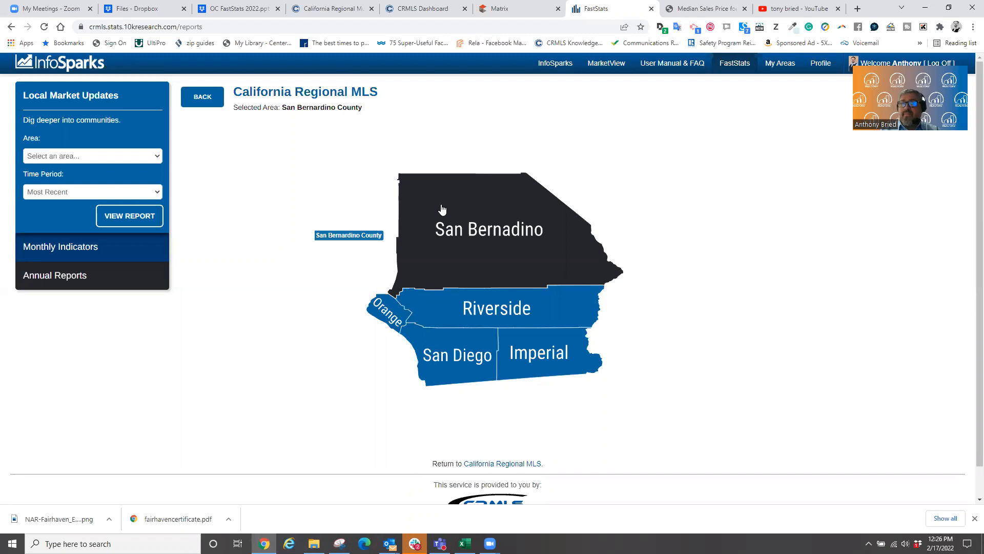
click(388, 313)
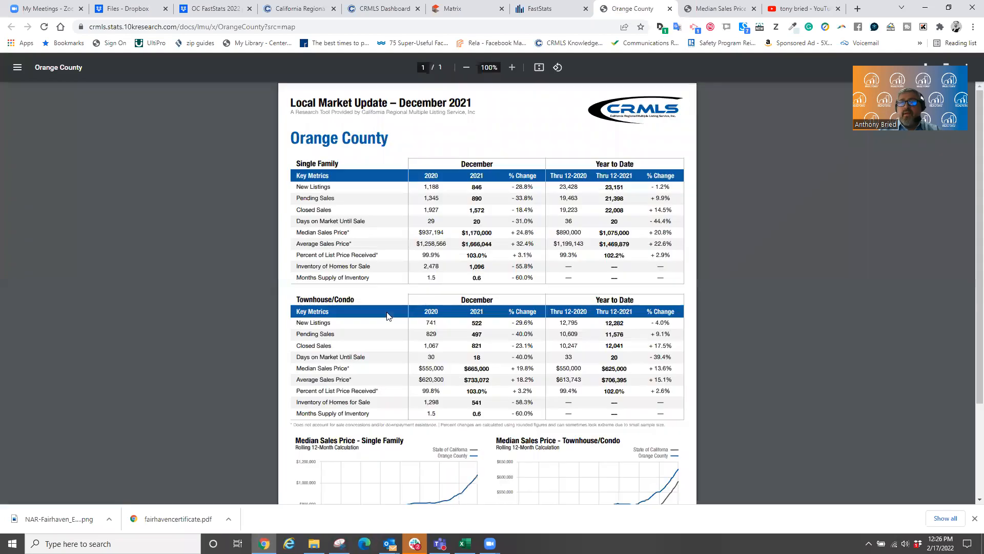
- Zoom the Orange County December 2021 Local Market Update to 150% and read through its tables
click(512, 67)
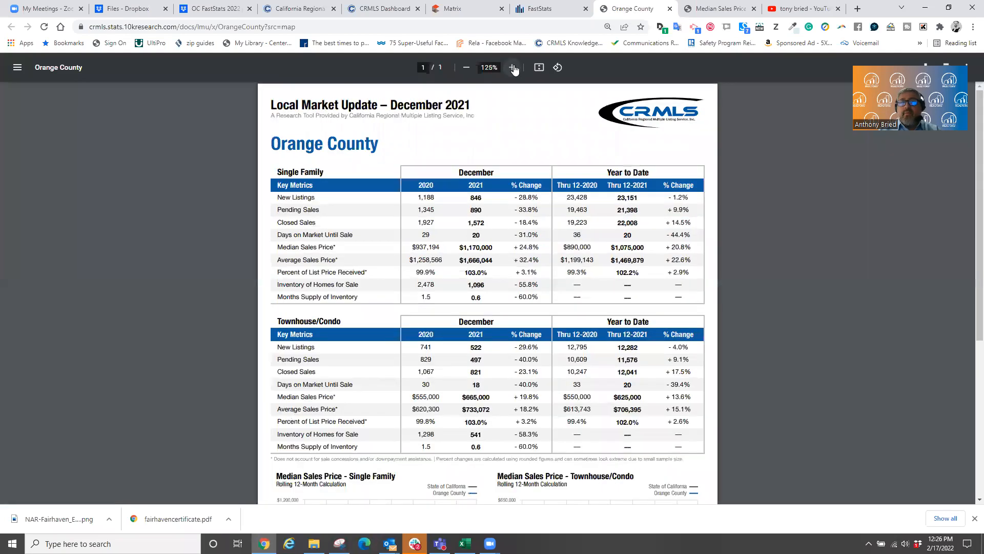
click(512, 67)
click(512, 67)
scroll(509, 280, down, 3)
scroll(283, 213, up, 3)
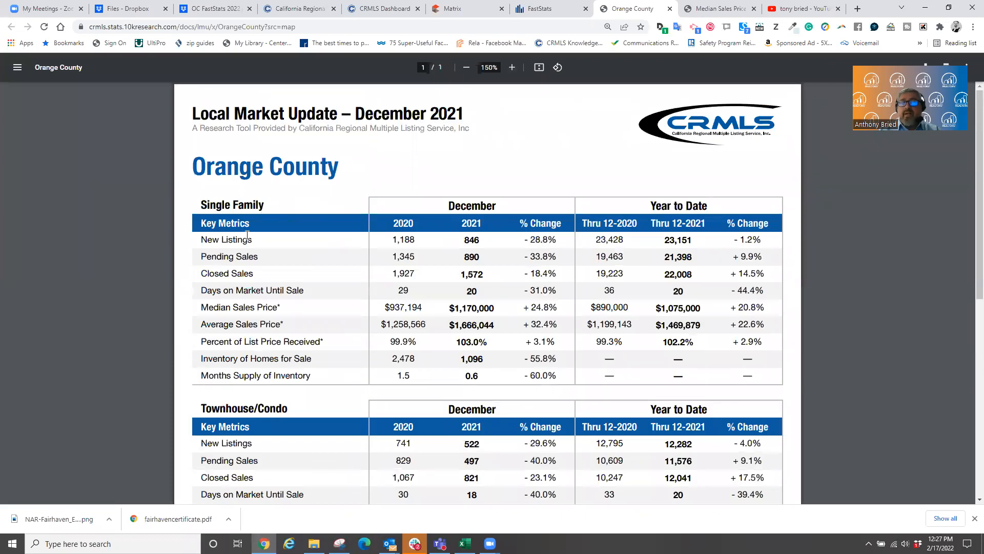
scroll(323, 363, down, 2)
scroll(322, 363, down, 1)
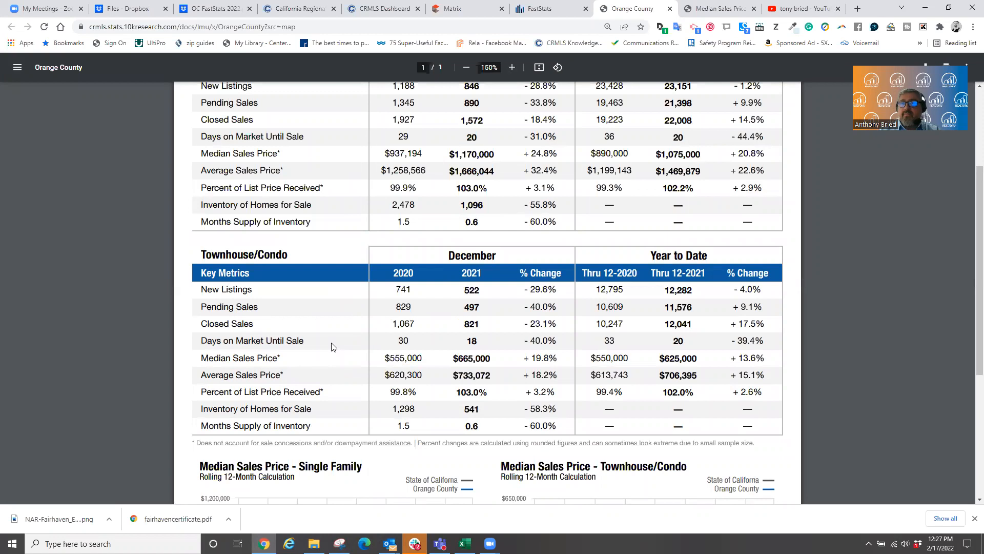
scroll(333, 347, up, 3)
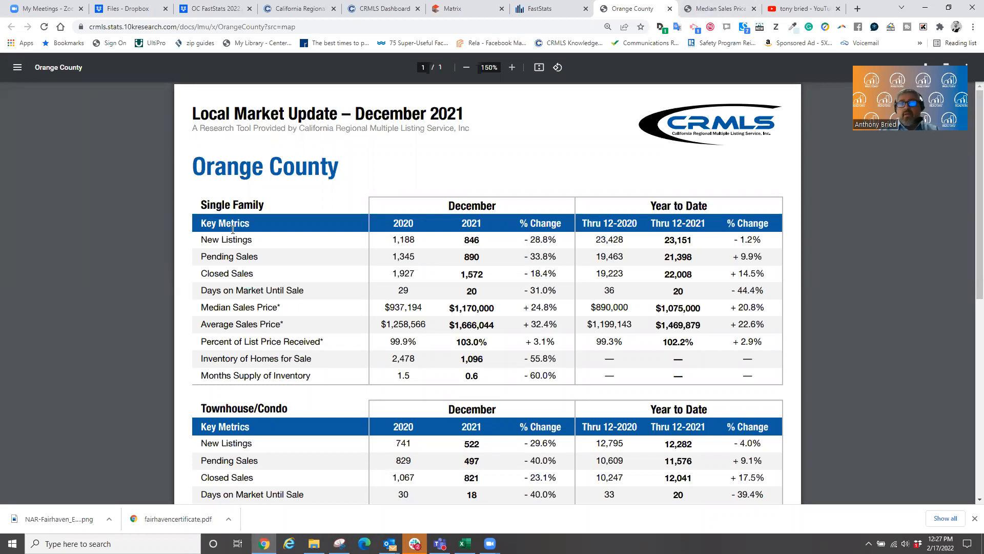
scroll(327, 415, down, 1)
scroll(327, 413, down, 2)
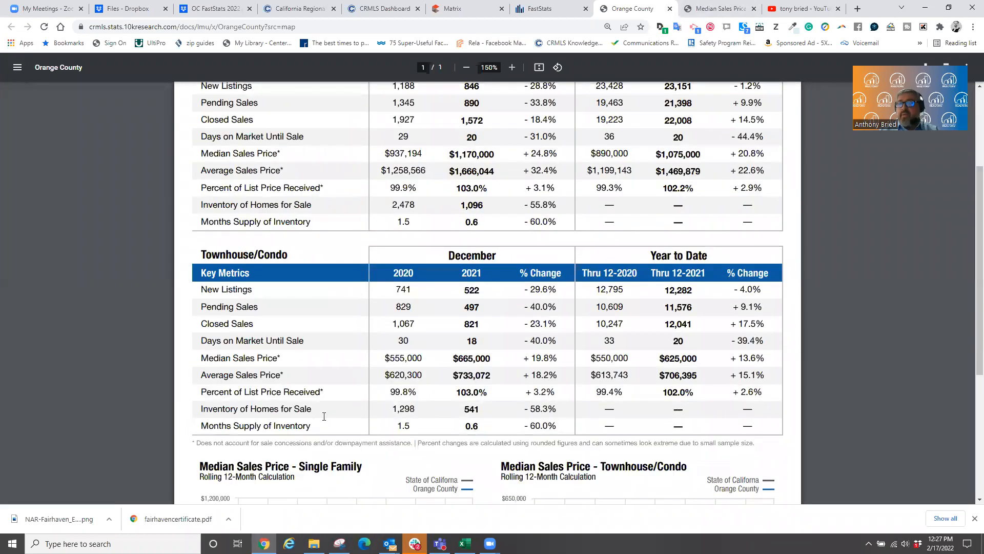
scroll(324, 415, up, 3)
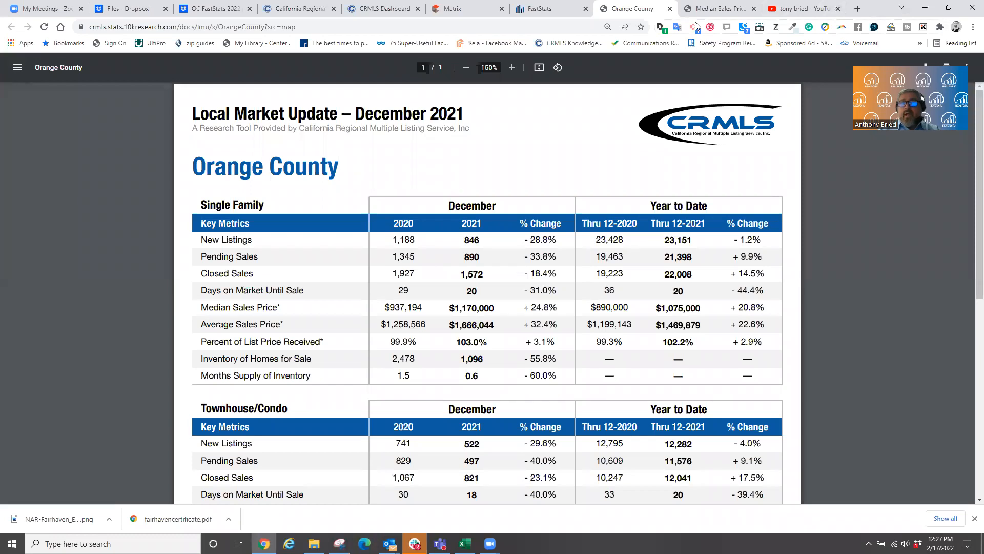
- Open the Orange County REALTORS December 2021 Monthly Indicators report via its association logo and enlarge it
click(541, 8)
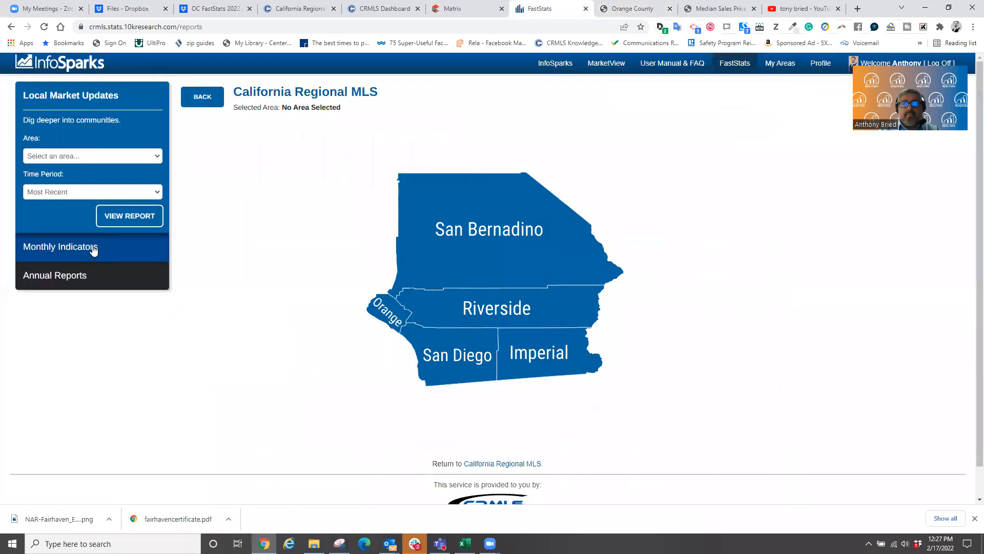
click(92, 245)
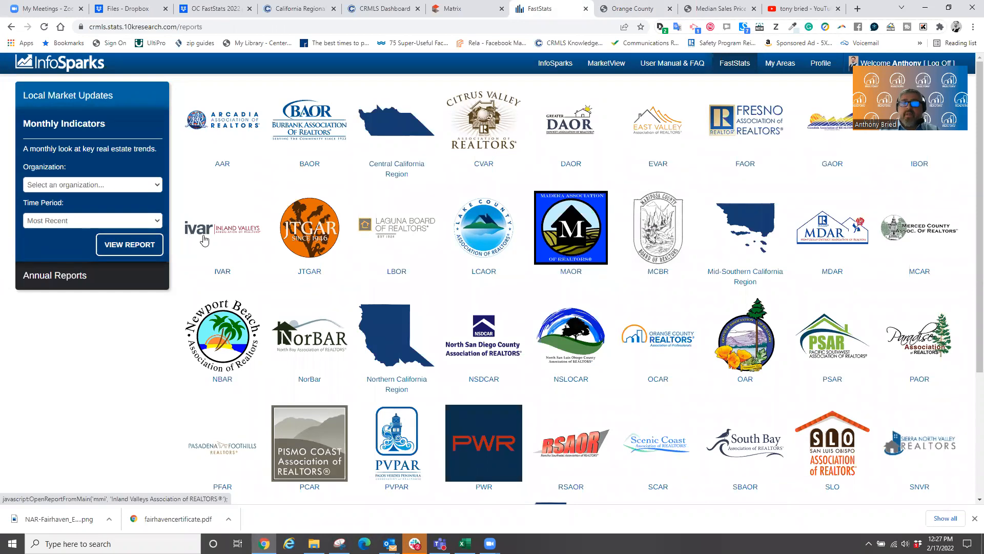
scroll(510, 322, down, 2)
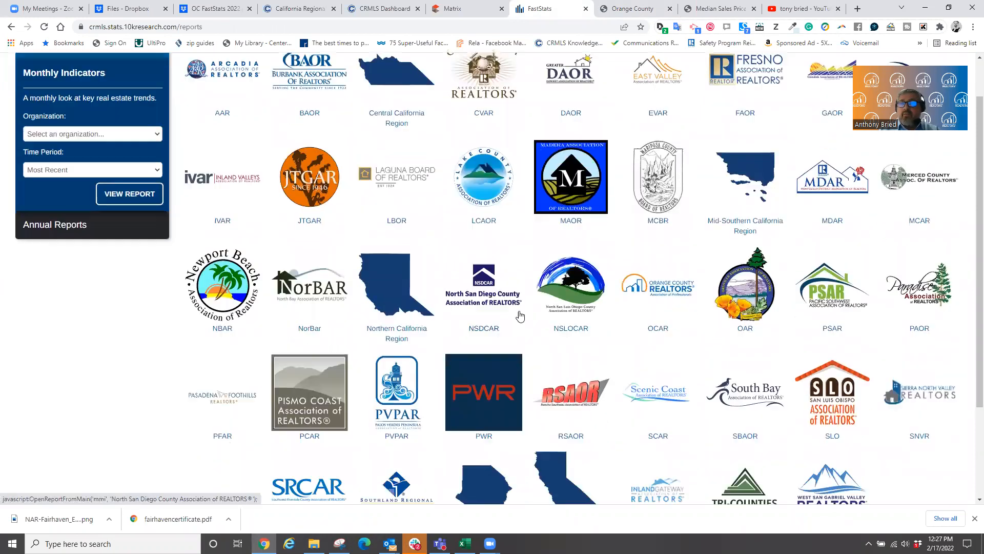
click(658, 237)
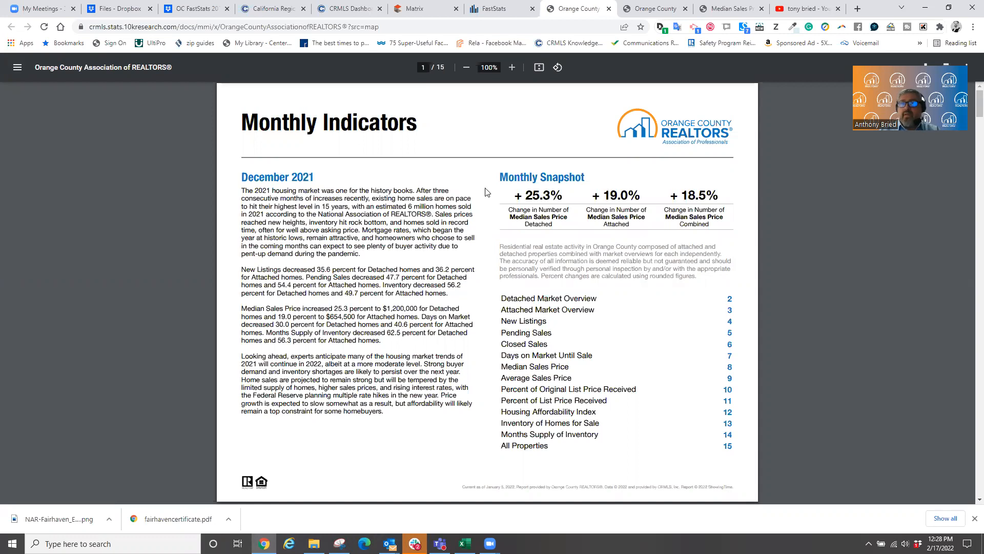
click(511, 67)
- Zoom the OCAR report to 125% and scroll to page 4's Historical New Listings by Month chart
click(512, 67)
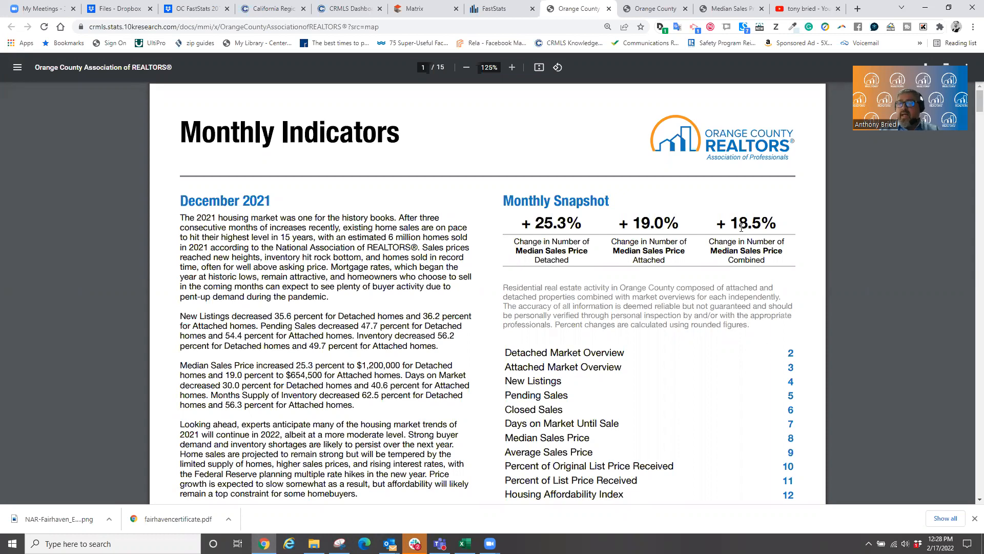
scroll(584, 309, down, 1)
scroll(585, 309, down, 15)
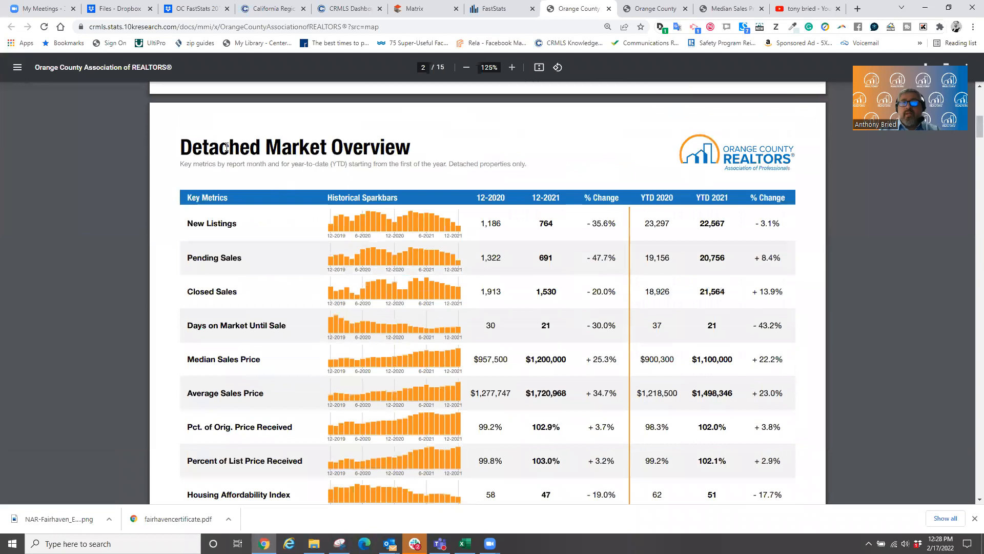
scroll(237, 192, down, 3)
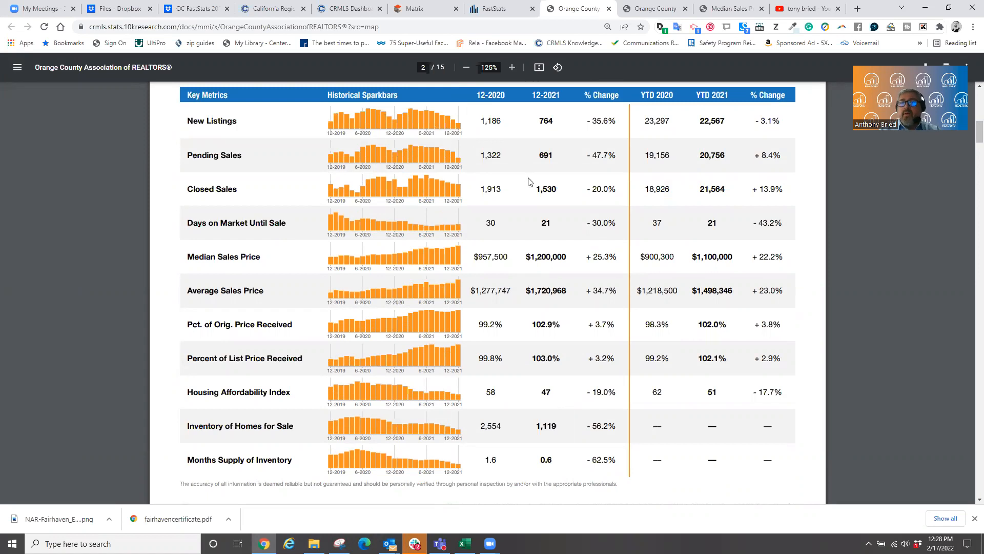
scroll(530, 185, down, 8)
scroll(530, 184, down, 8)
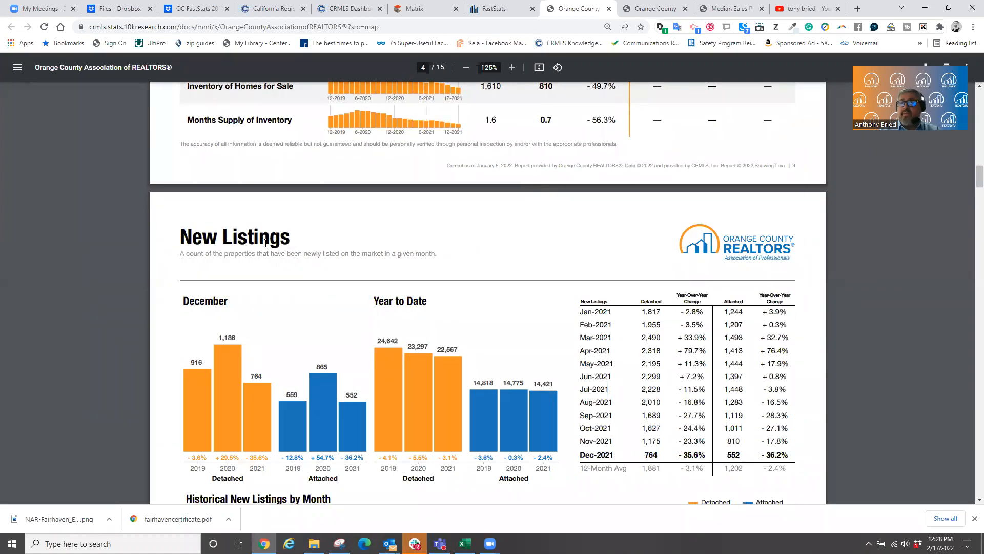
scroll(266, 243, down, 1)
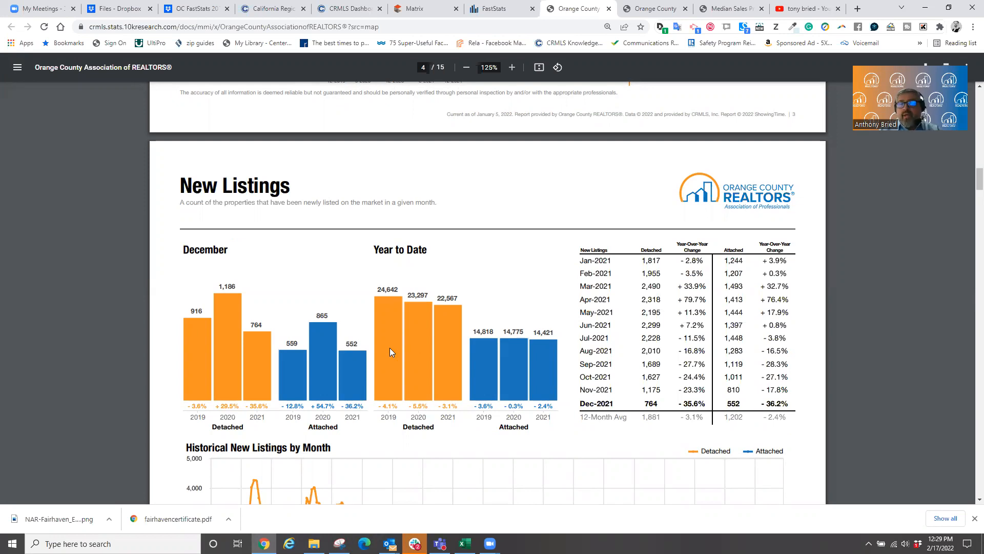
scroll(389, 351, down, 4)
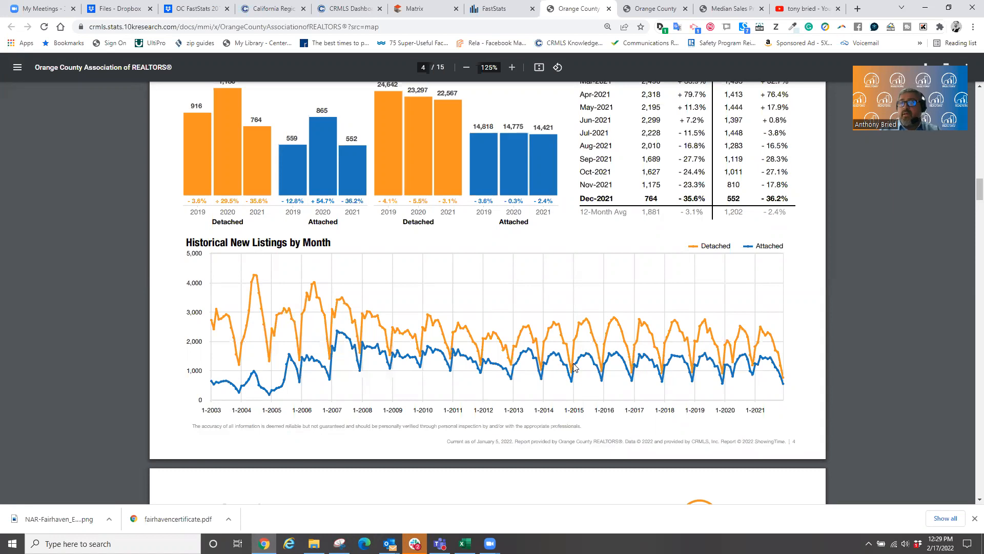
scroll(233, 220, up, 3)
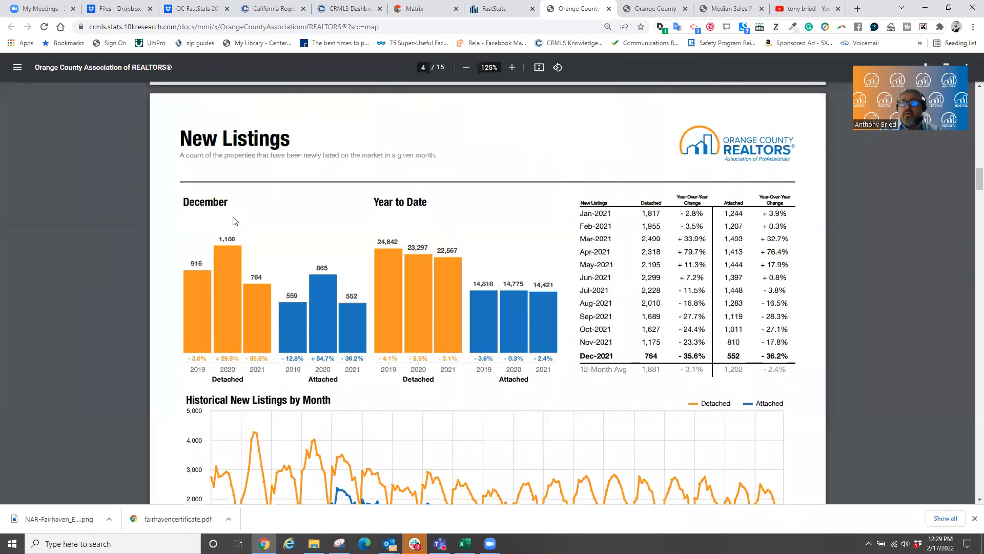
scroll(401, 292, down, 4)
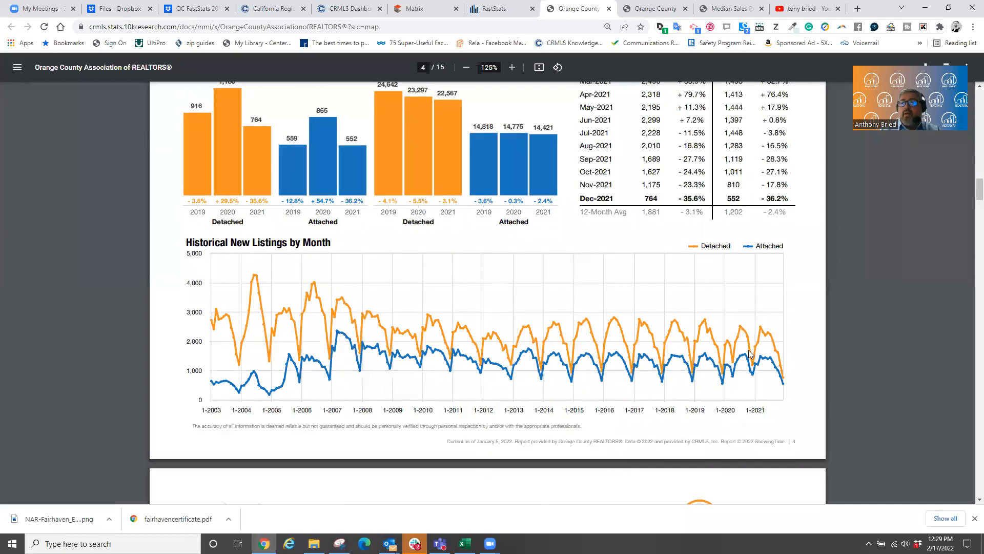
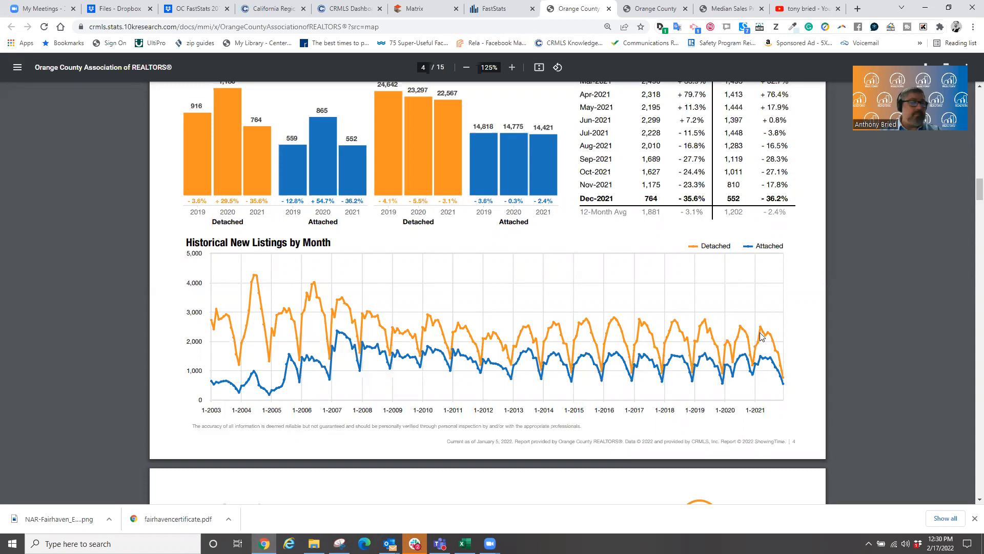
- Scroll the OC Monthly Indicators report from page 4 to page 7, Days on Market Until Sale
scroll(659, 358, down, 2)
scroll(659, 358, down, 7)
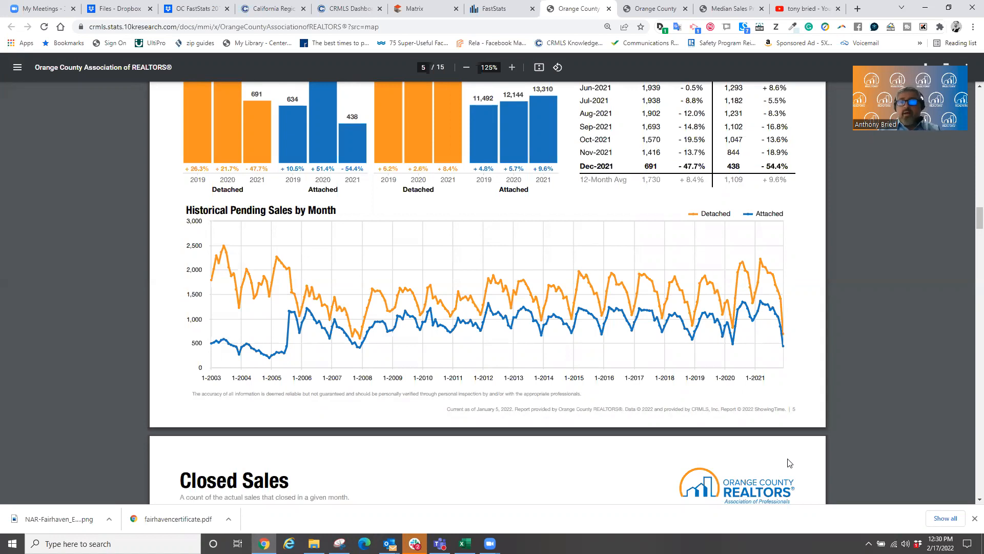
scroll(600, 436, down, 7)
scroll(596, 435, down, 15)
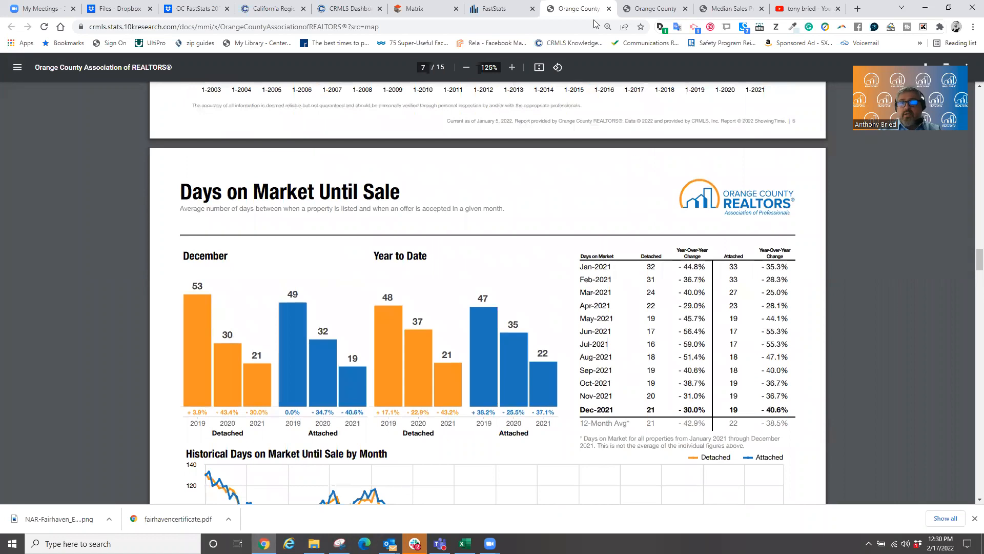
- Close the Monthly Indicators PDF and open the Orange County REALTORS website in a new tab
click(608, 8)
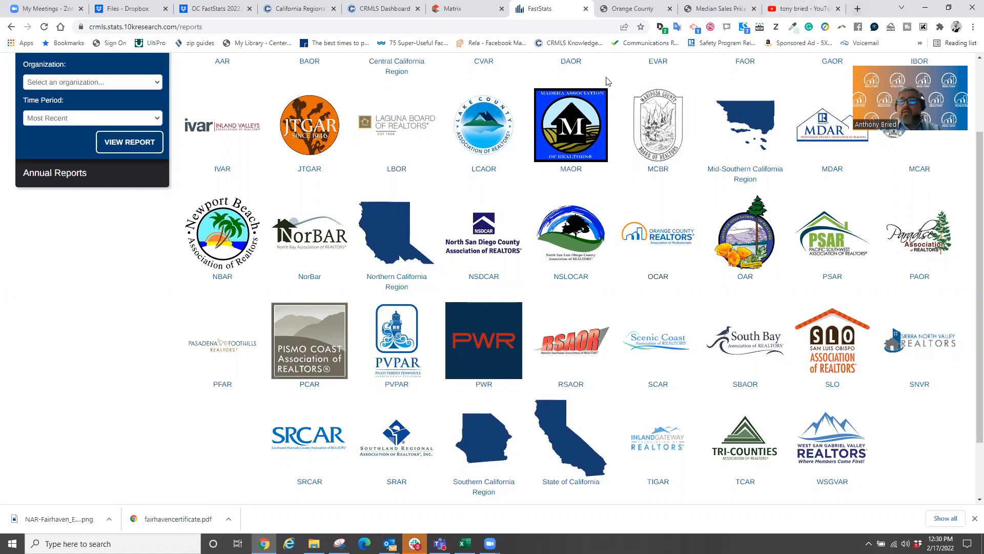
click(858, 9)
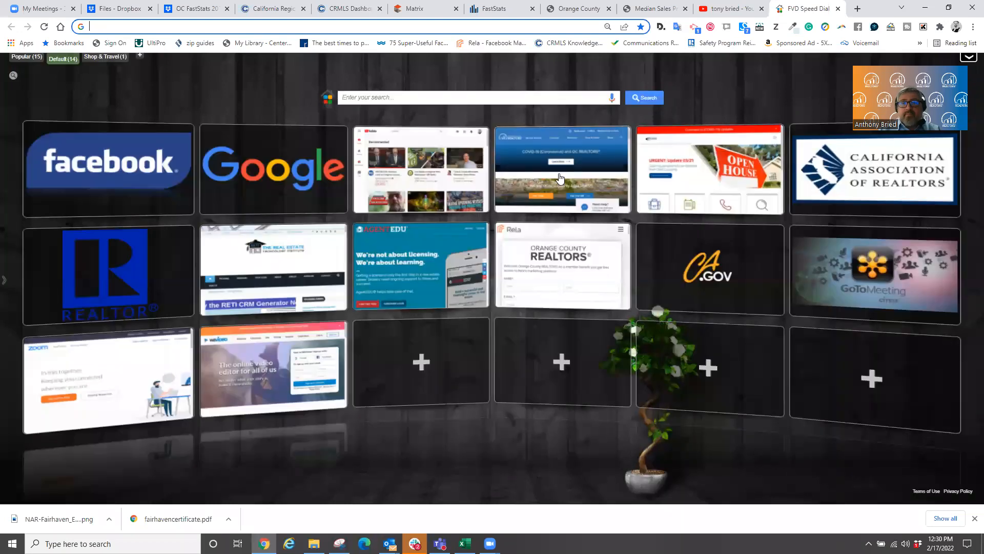
click(560, 178)
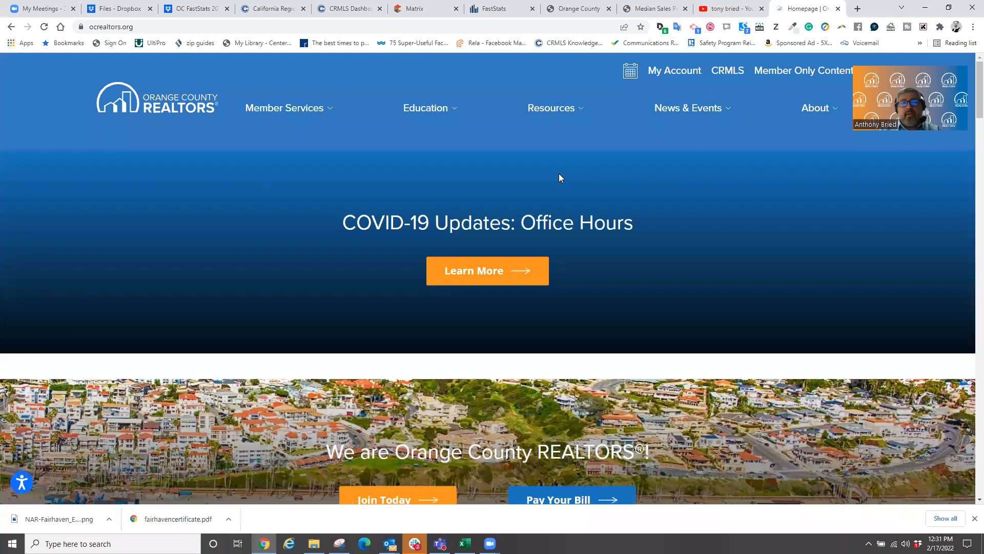
- Go through Member Services > Business Tools to OC FastStats and follow its LOGIN HERE link
mouse_move(255, 94)
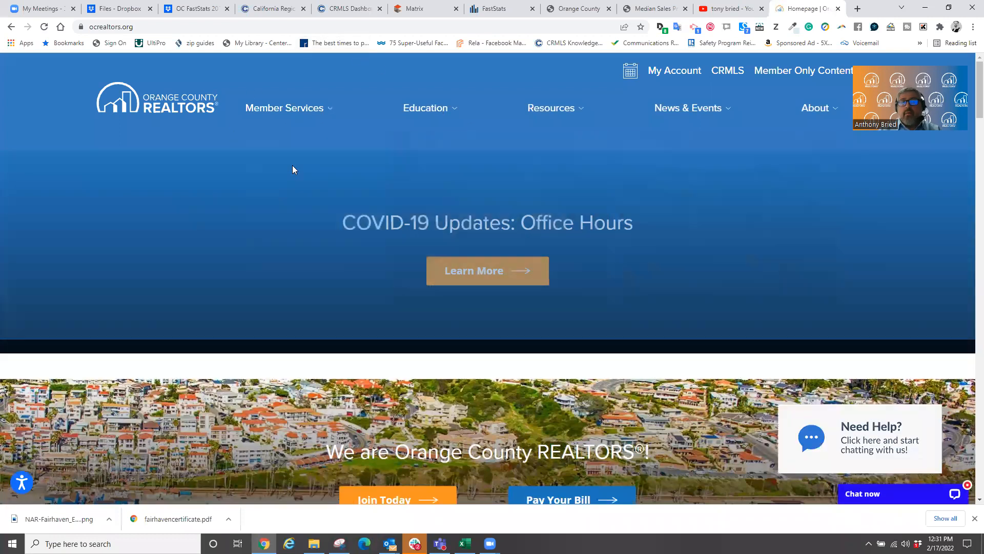
mouse_move(554, 114)
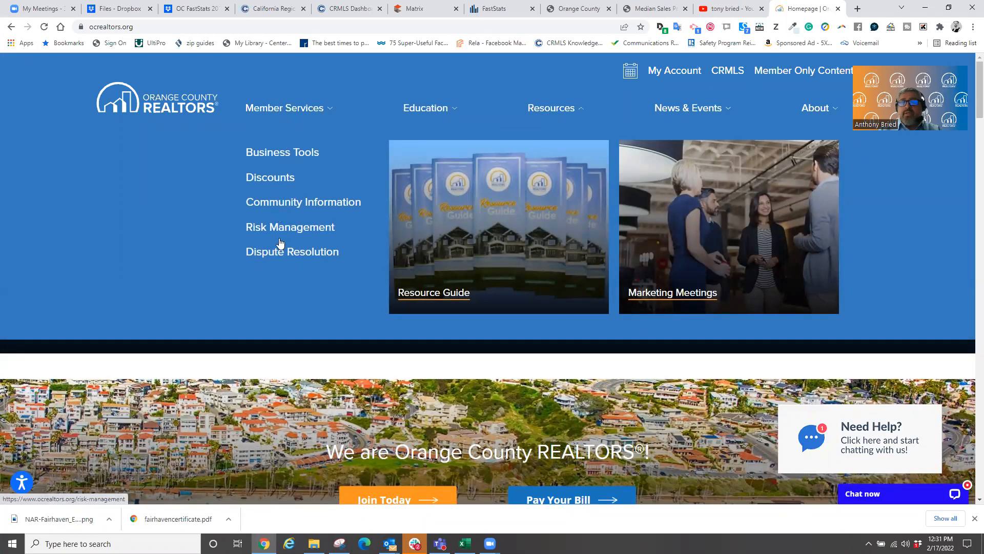
click(281, 154)
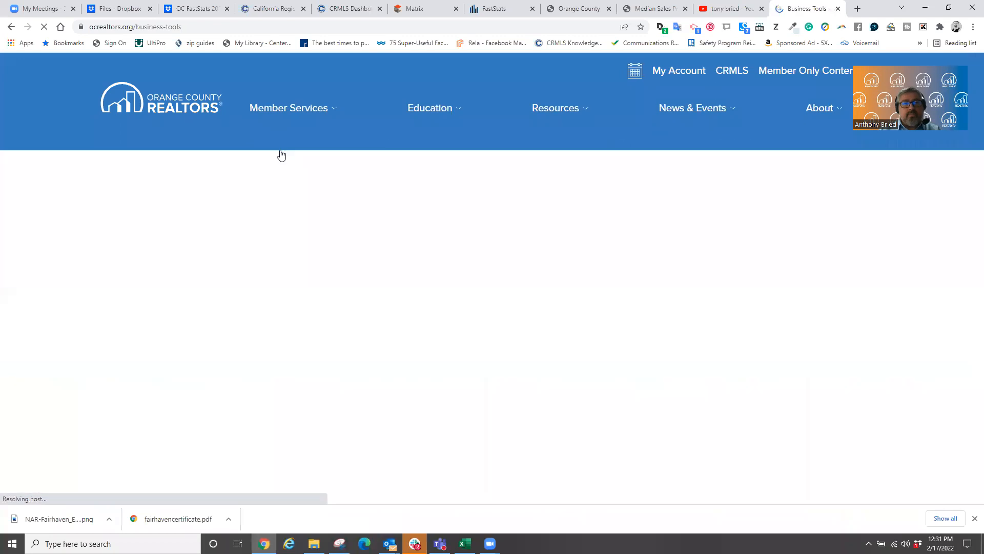
scroll(481, 275, down, 4)
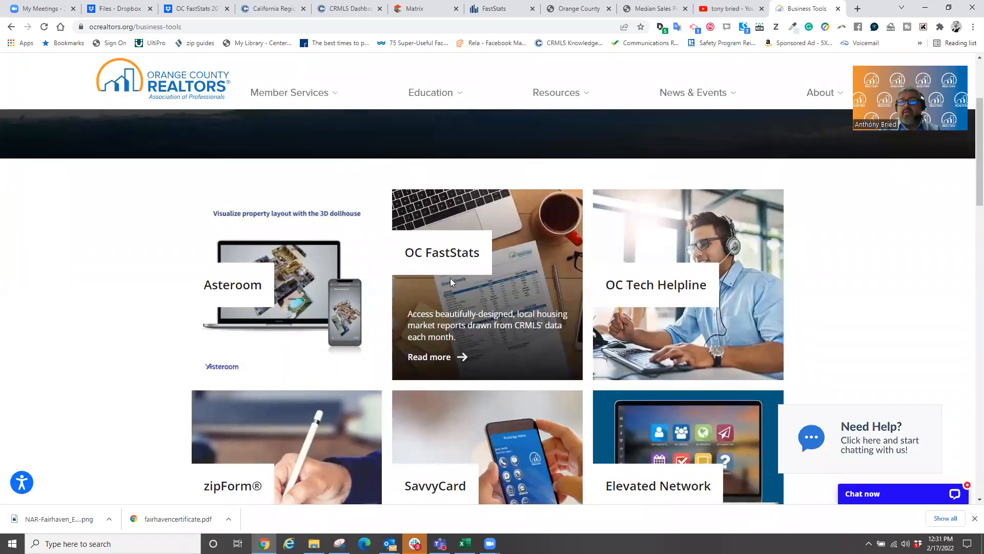
click(439, 358)
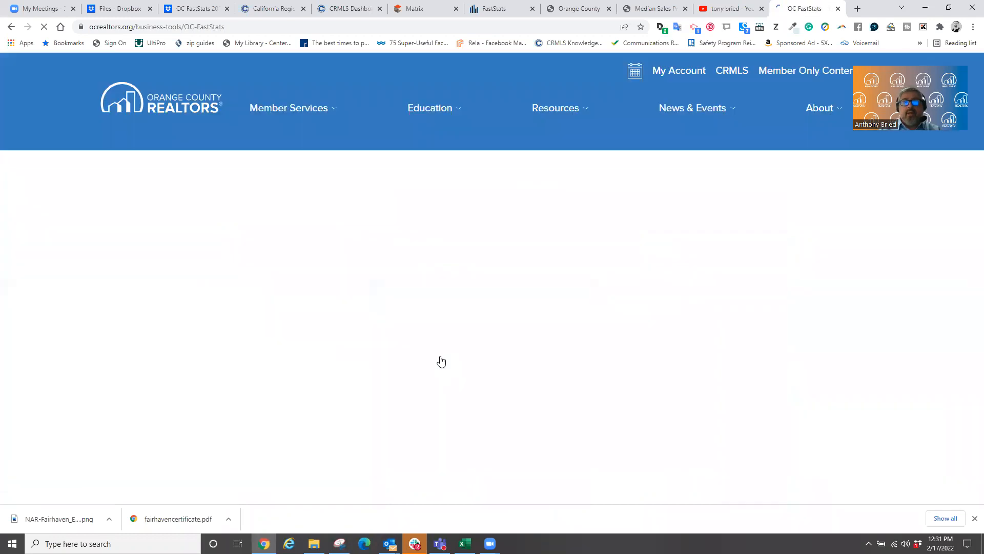
scroll(454, 354, down, 4)
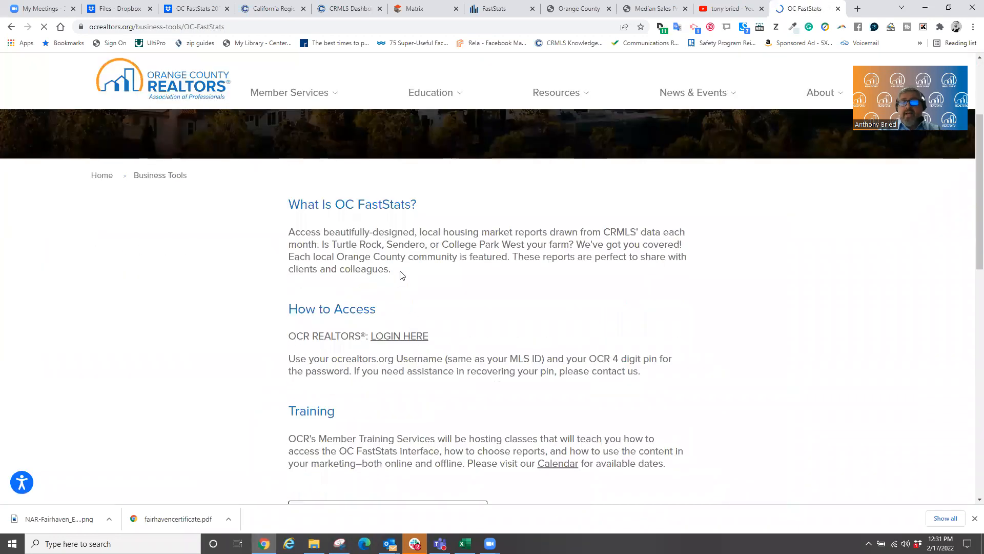
click(397, 340)
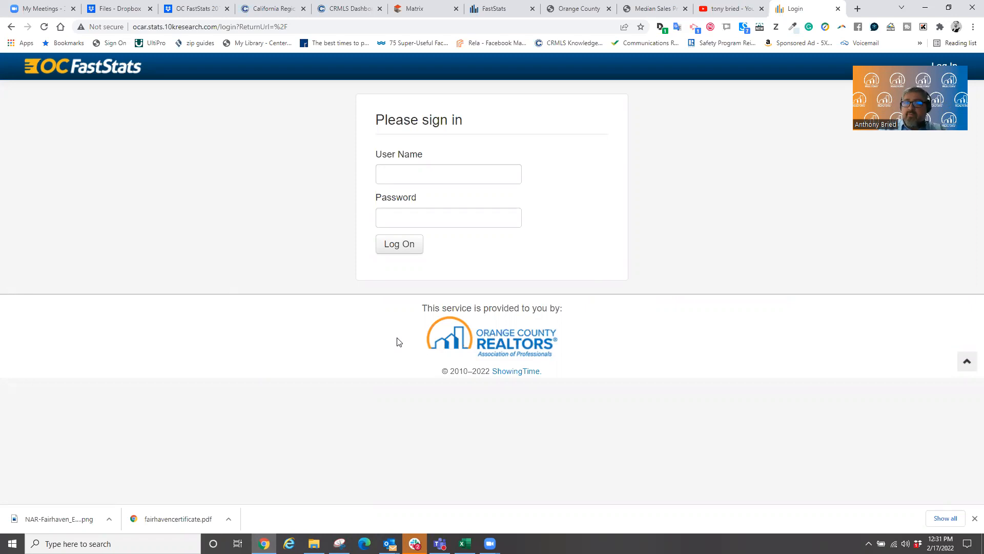
- Enter the member's user name and password on the OC FastStats form and log on
click(463, 175)
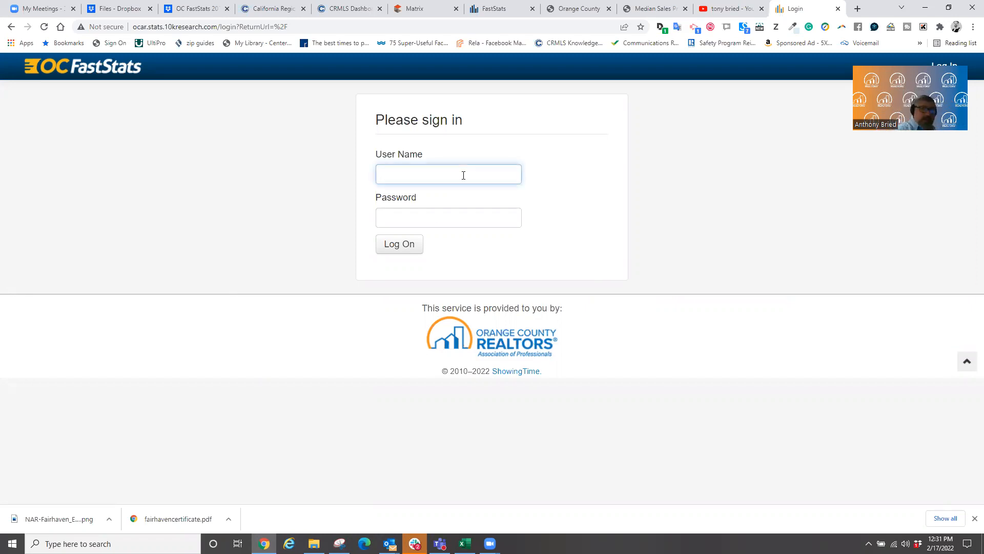
key(Tab)
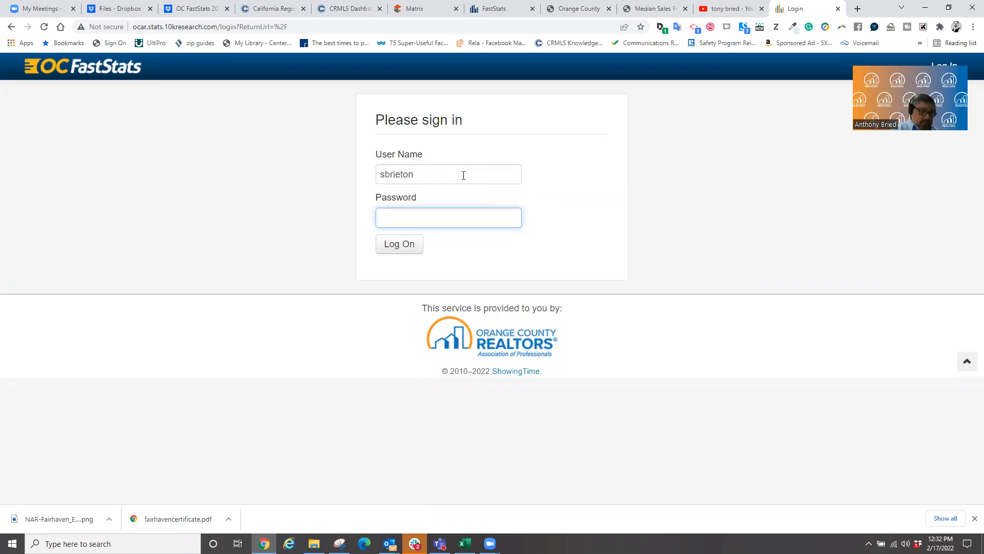
text(***)
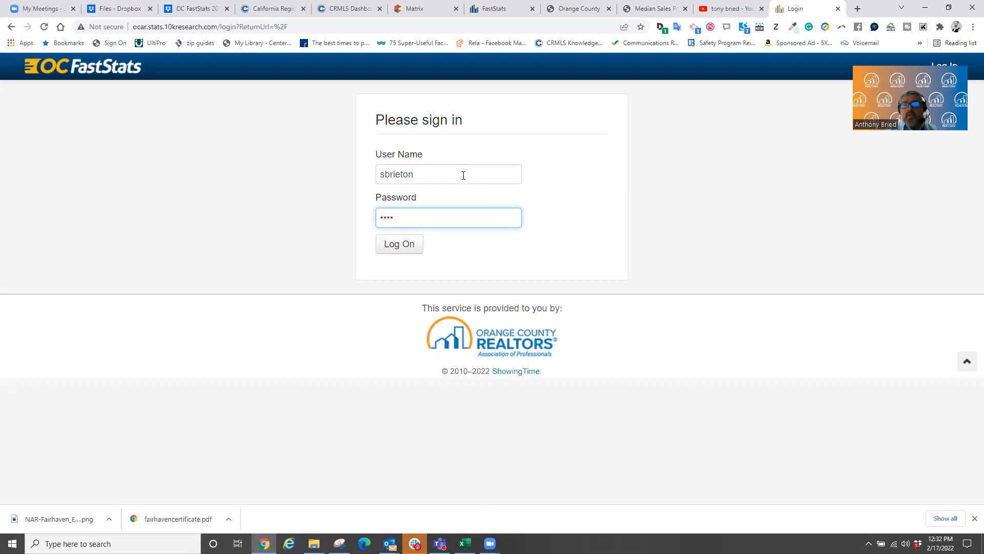
click(406, 249)
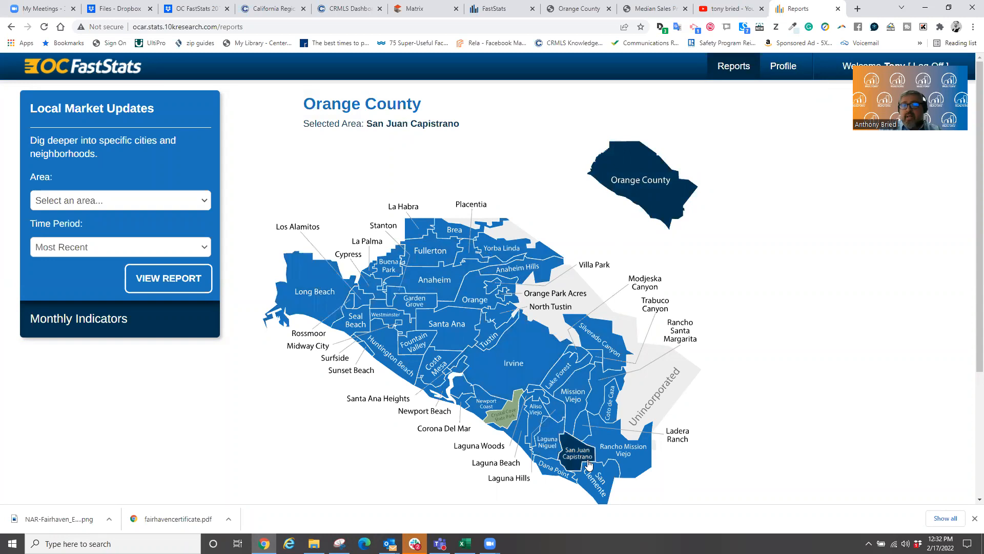
- Select Irvine on the Orange County map and open the full Irvine report
click(526, 366)
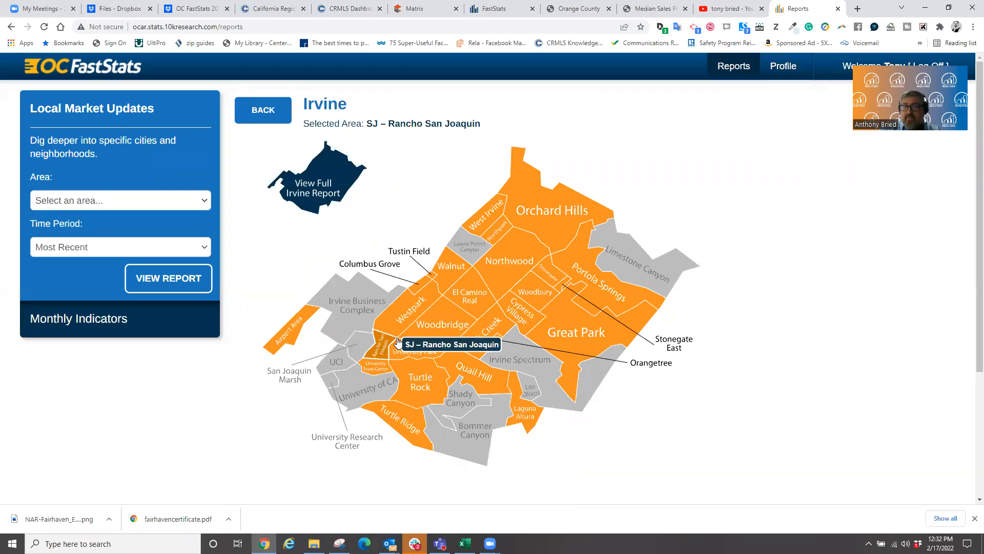
click(313, 196)
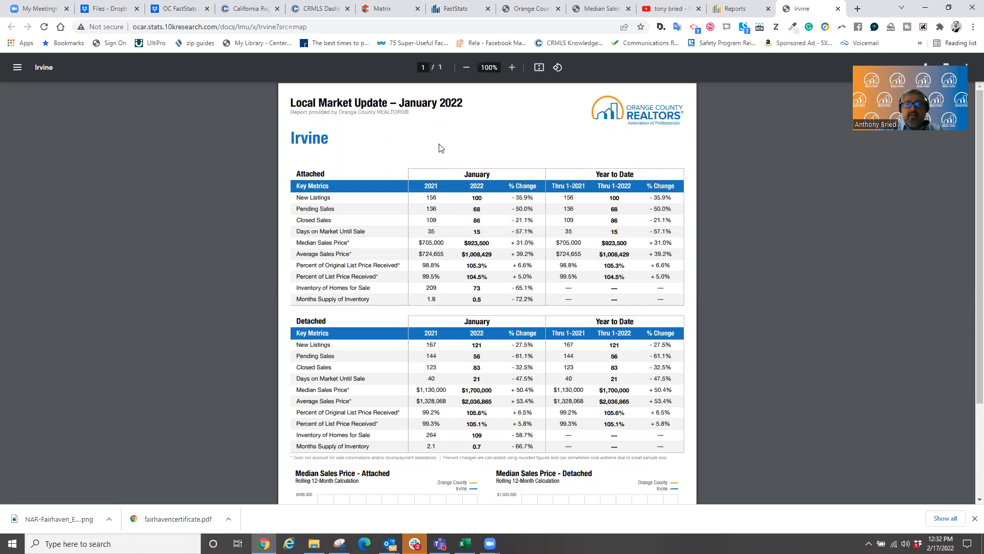
- Zoom in and read the Irvine January 2022 tables, then open Oak Creek from the Irvine map
click(512, 68)
click(512, 67)
click(511, 67)
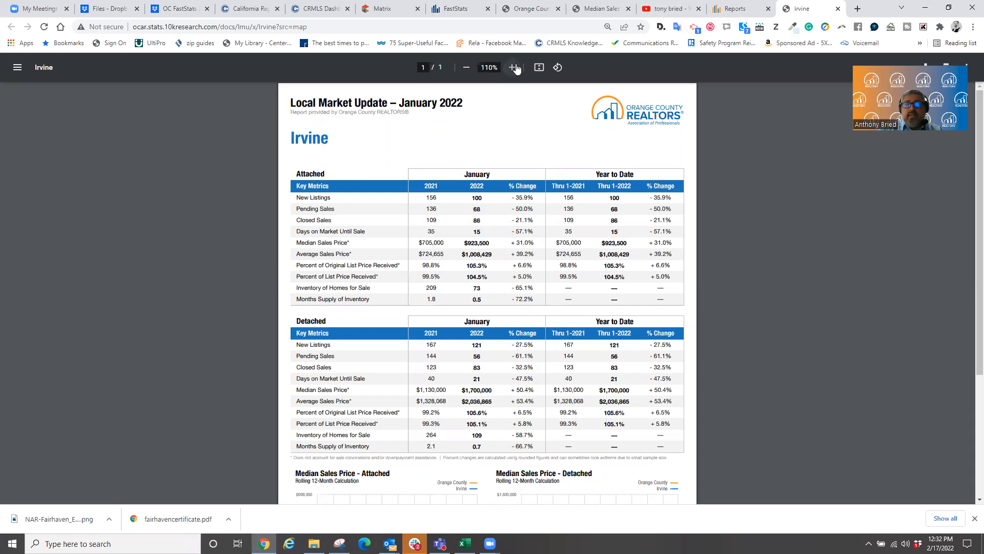
scroll(344, 300, down, 4)
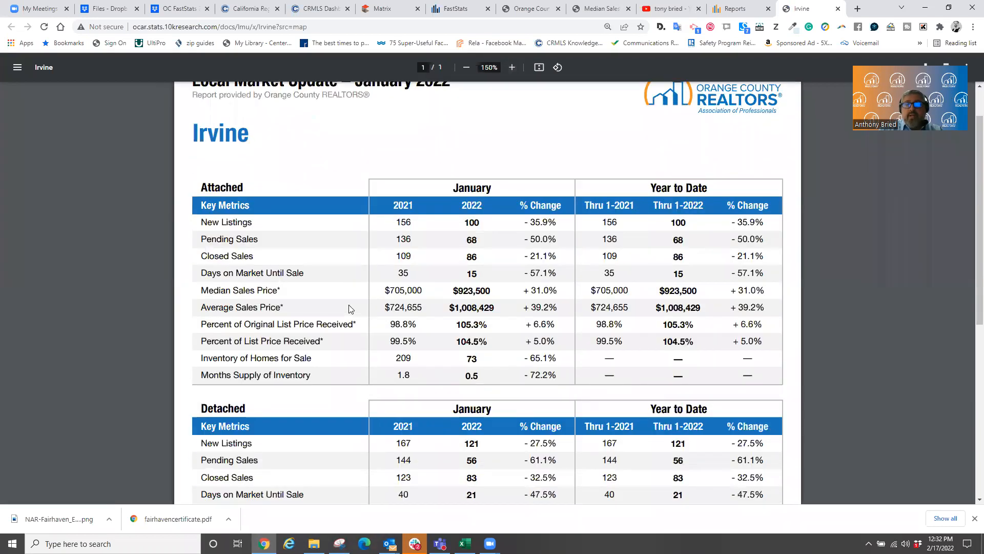
scroll(314, 317, down, 3)
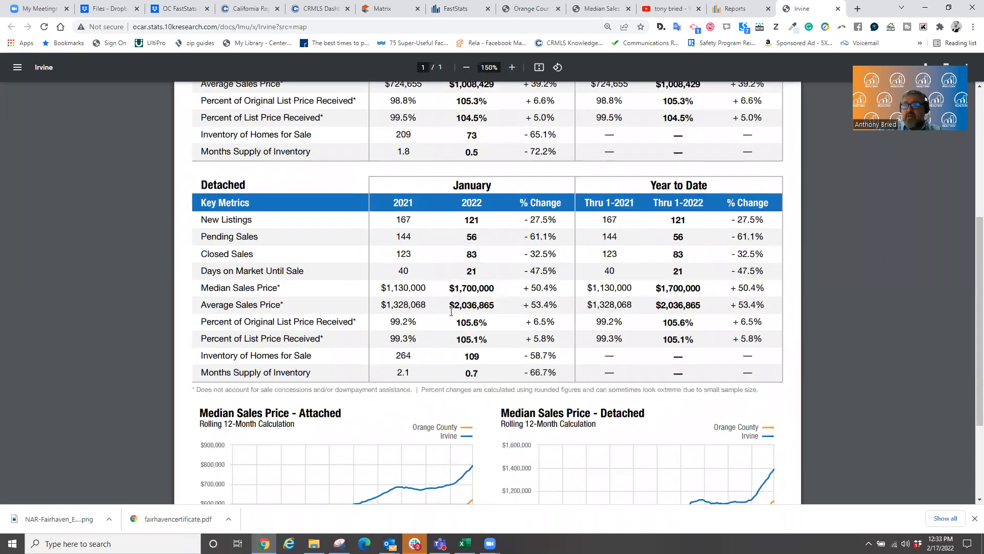
scroll(451, 311, up, 5)
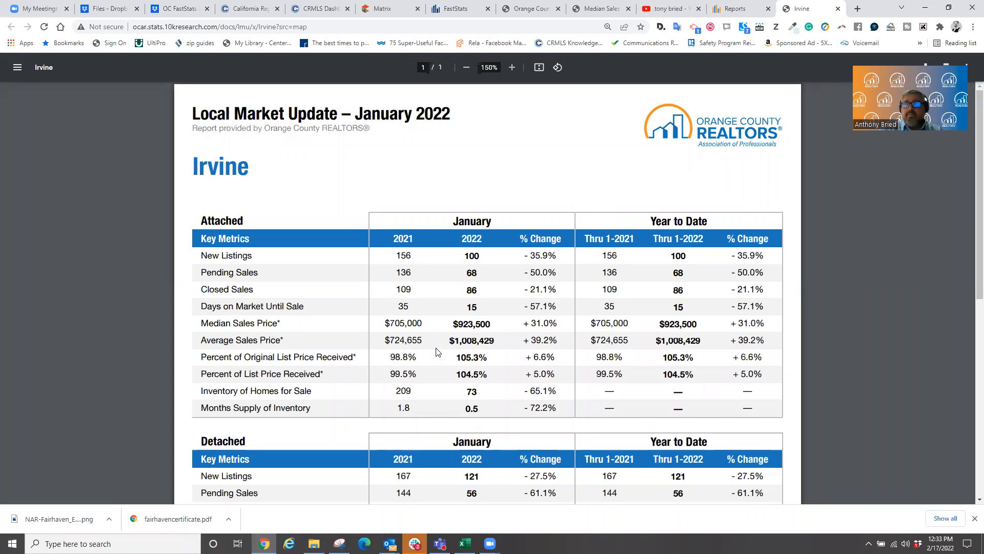
click(735, 9)
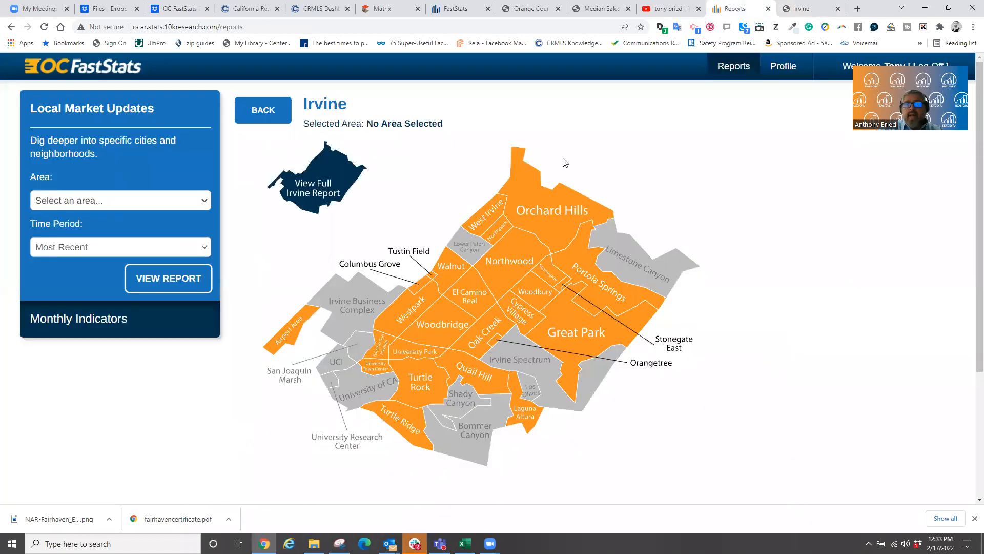
click(480, 333)
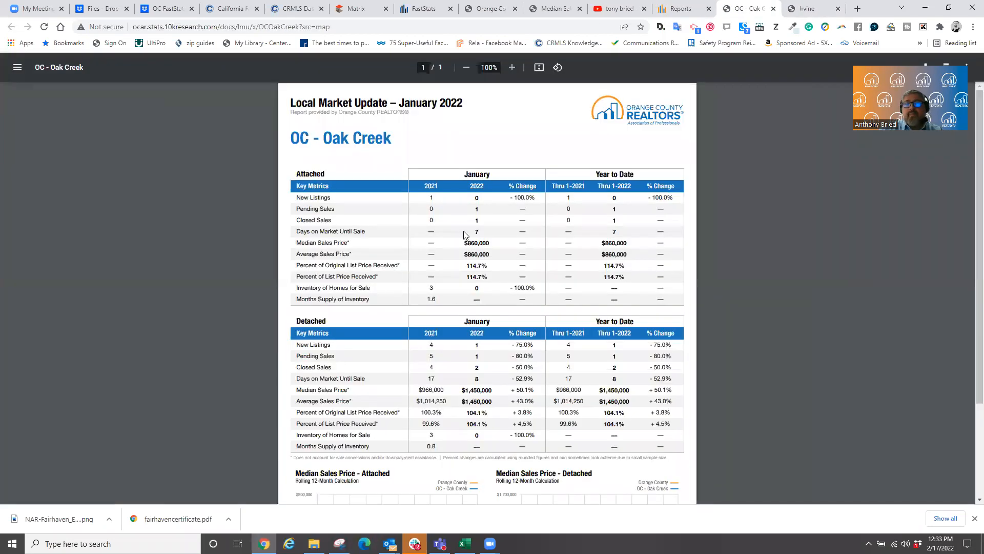
- Close Oak Creek, open the Woodbridge report, and return the Reports map to Orange County level
click(774, 9)
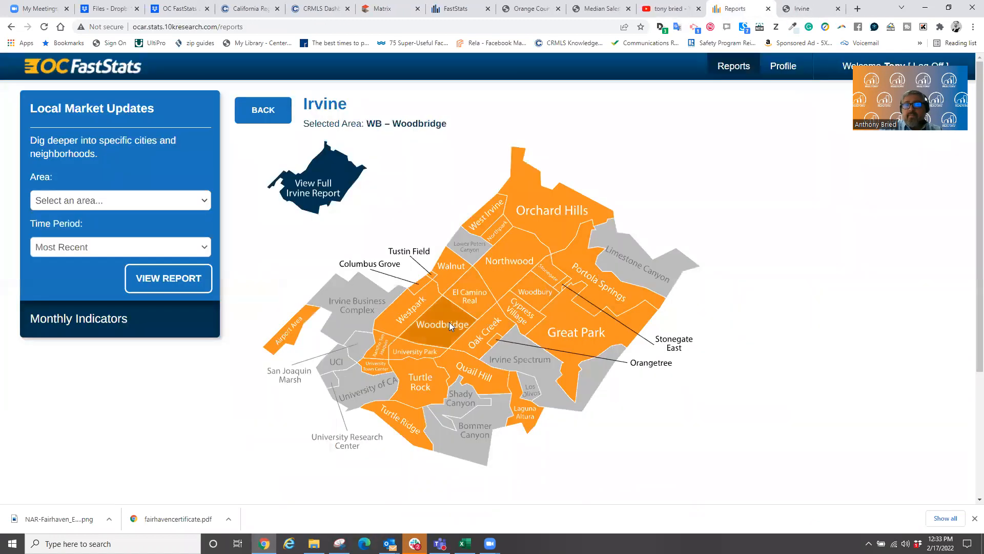
click(448, 322)
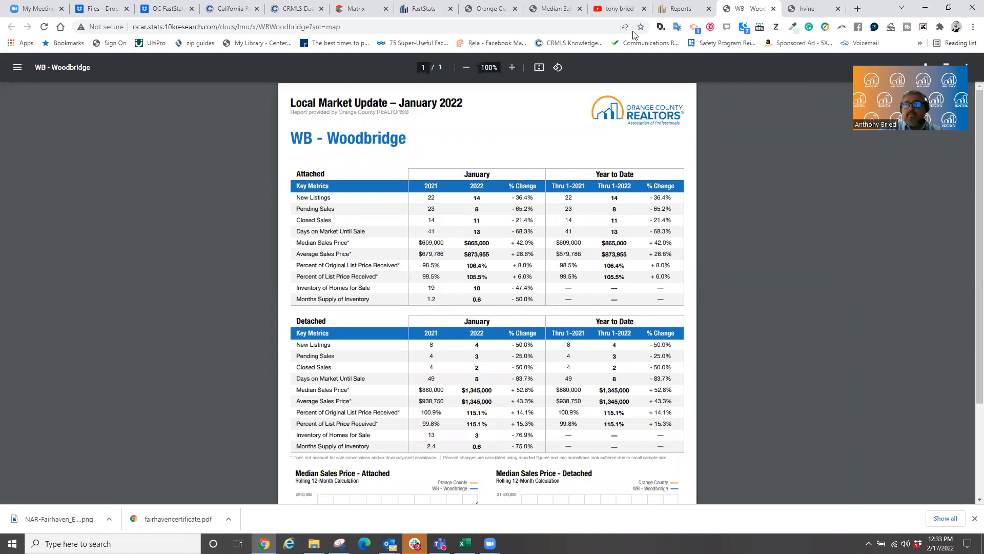
click(675, 9)
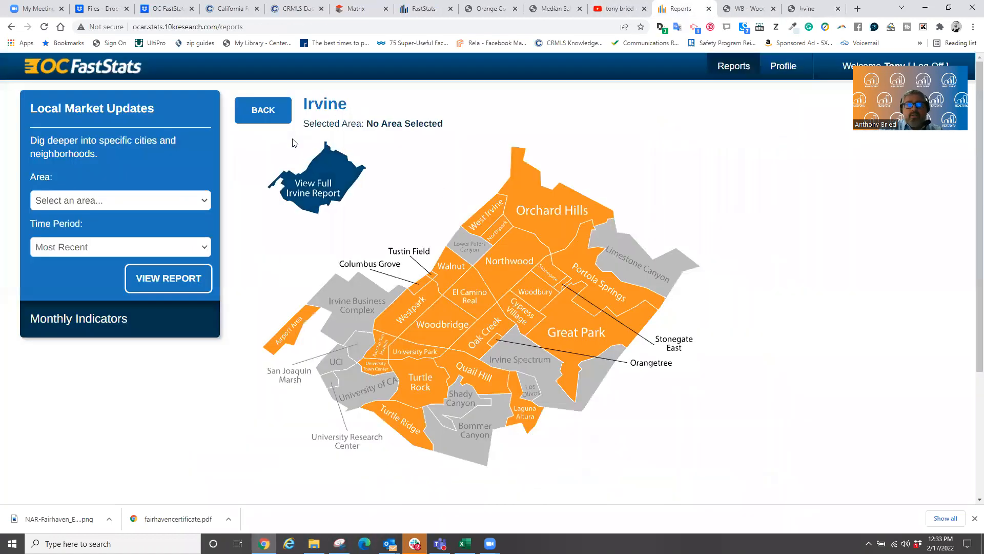
click(263, 109)
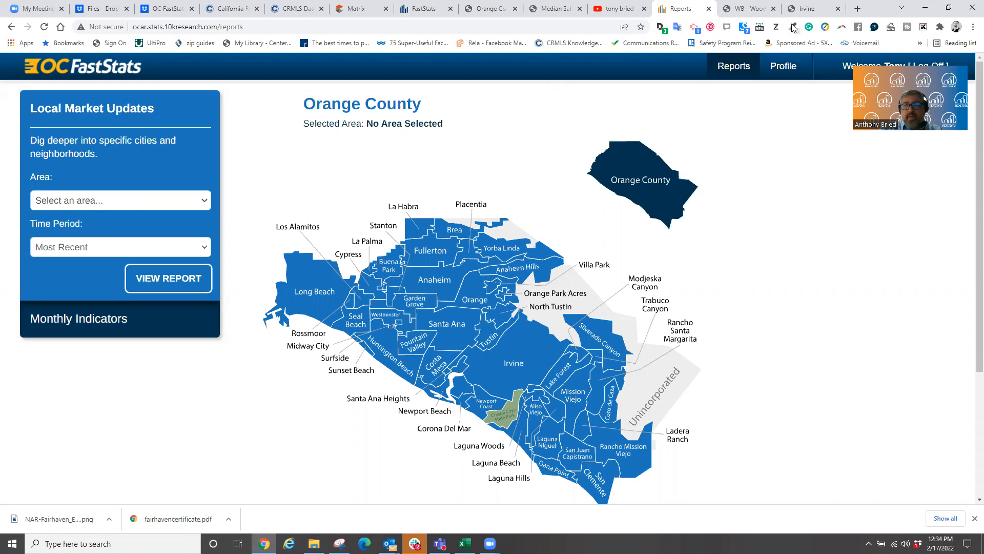
double_click(881, 8)
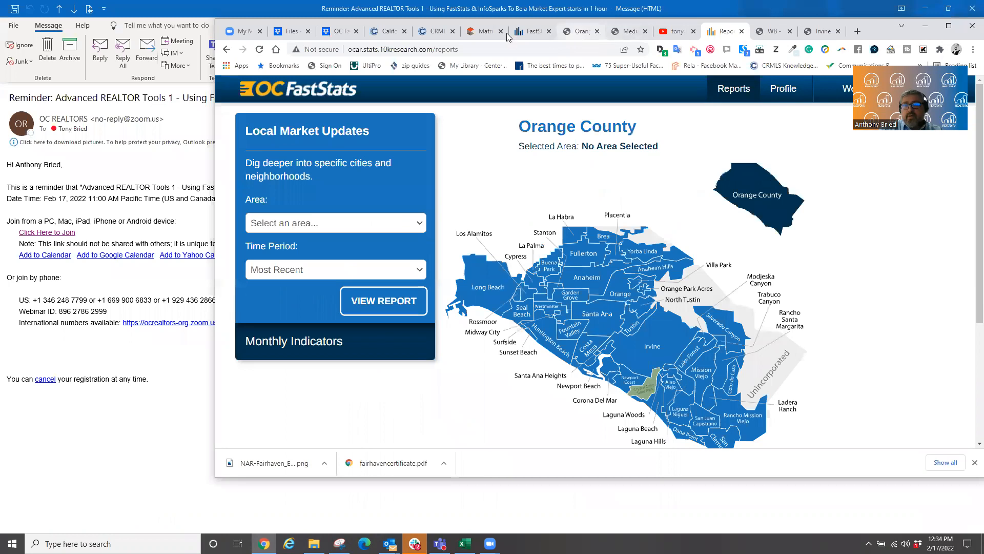
click(534, 31)
- View the InfoSparks market chart, then open the CRMLS FastStats California regions map
click(948, 26)
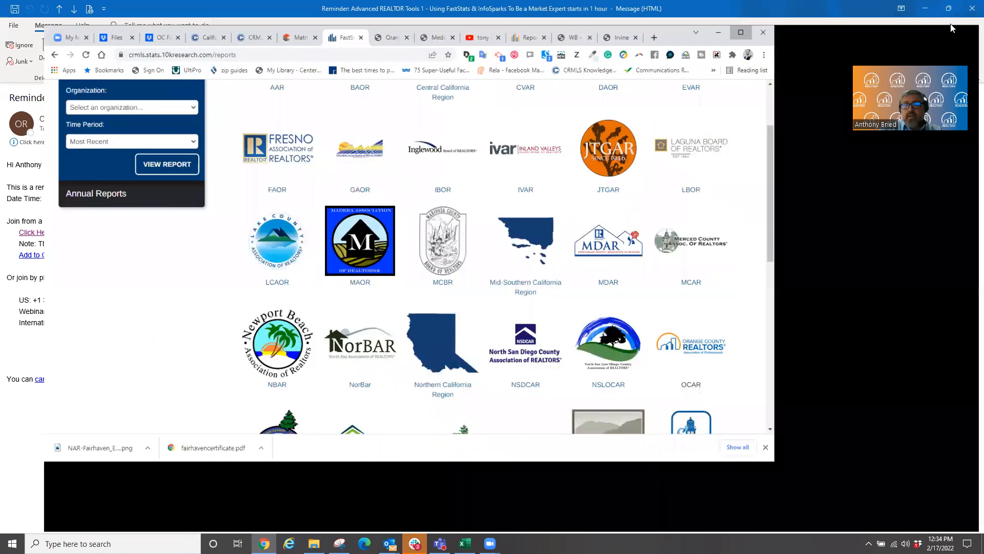
scroll(435, 184, up, 2)
click(554, 64)
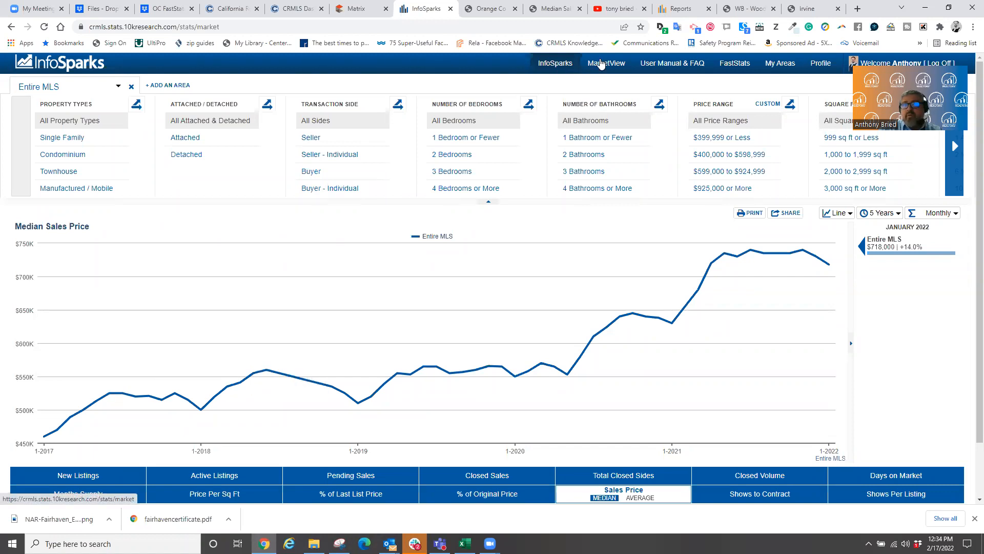
click(731, 69)
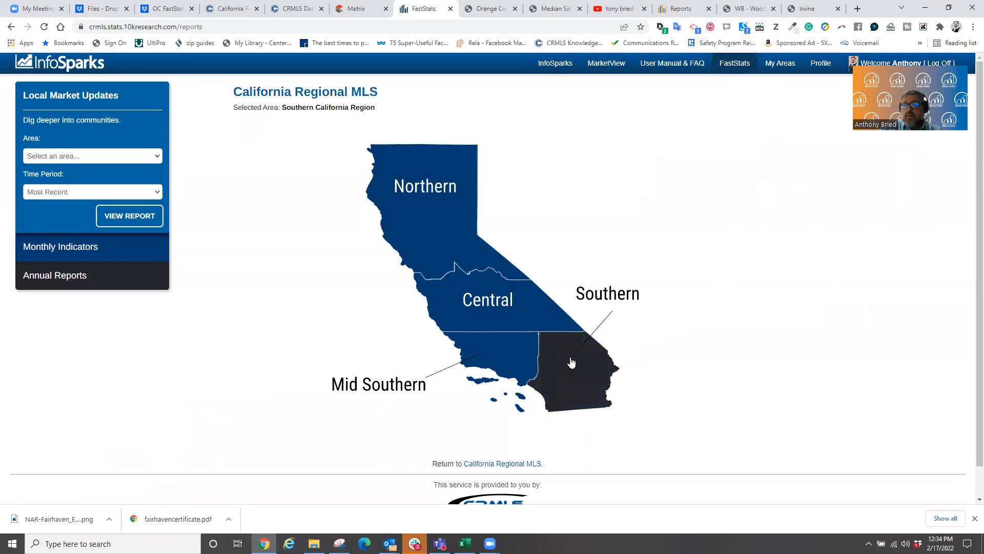
- Check the Mid Southern region, then open Orange County's December 2021 update from the Southern region
click(495, 353)
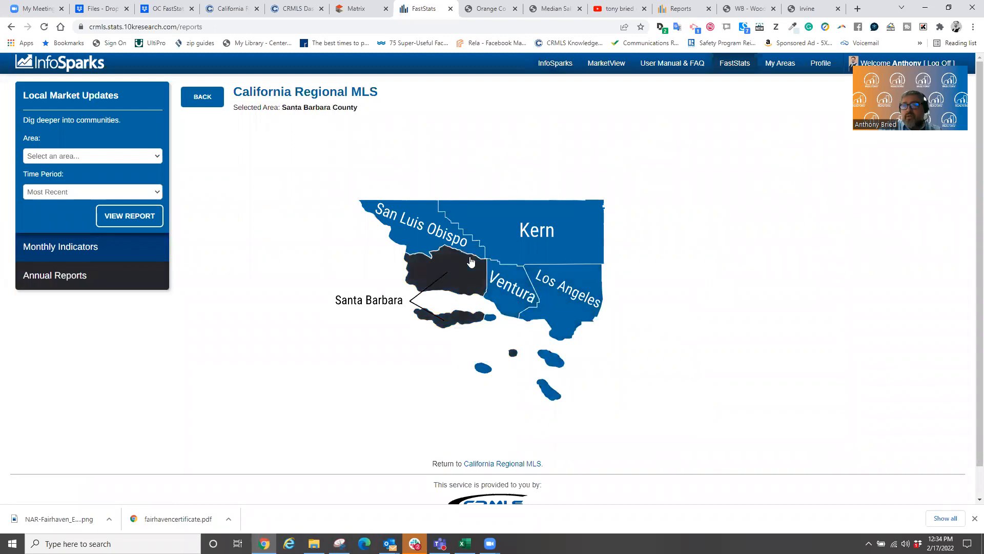
click(198, 99)
click(544, 369)
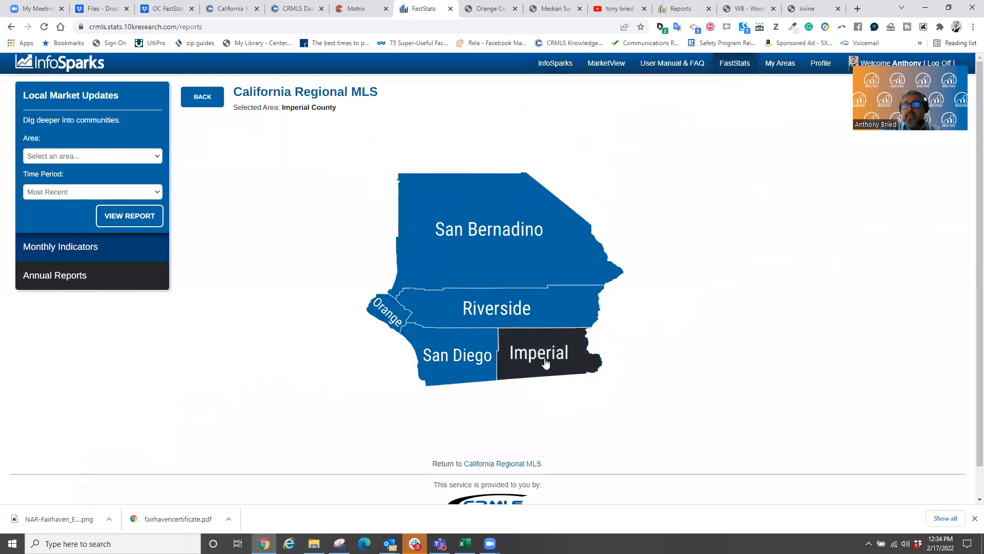
click(387, 311)
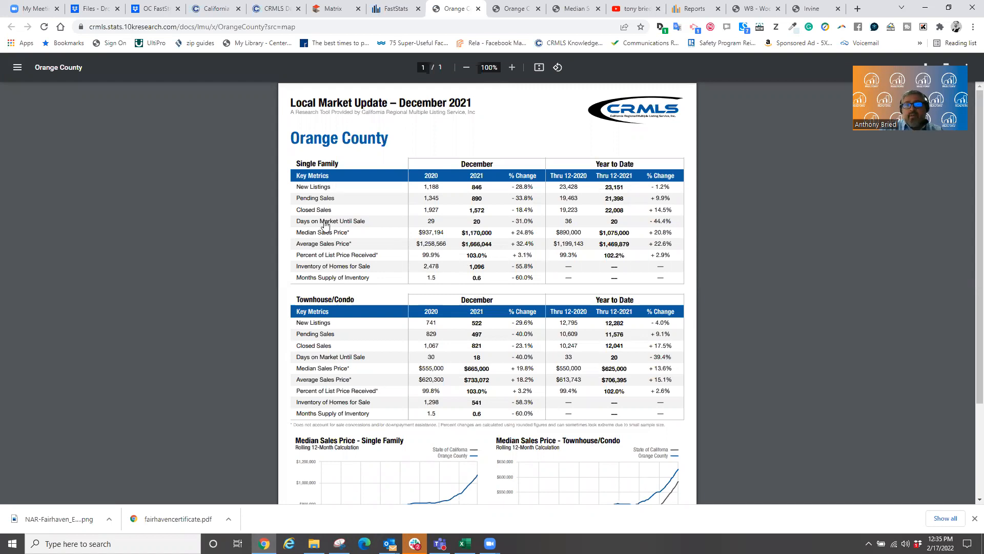
click(694, 9)
- Open OC FastStats' Orange County January 2022 update and return to the county map
click(662, 186)
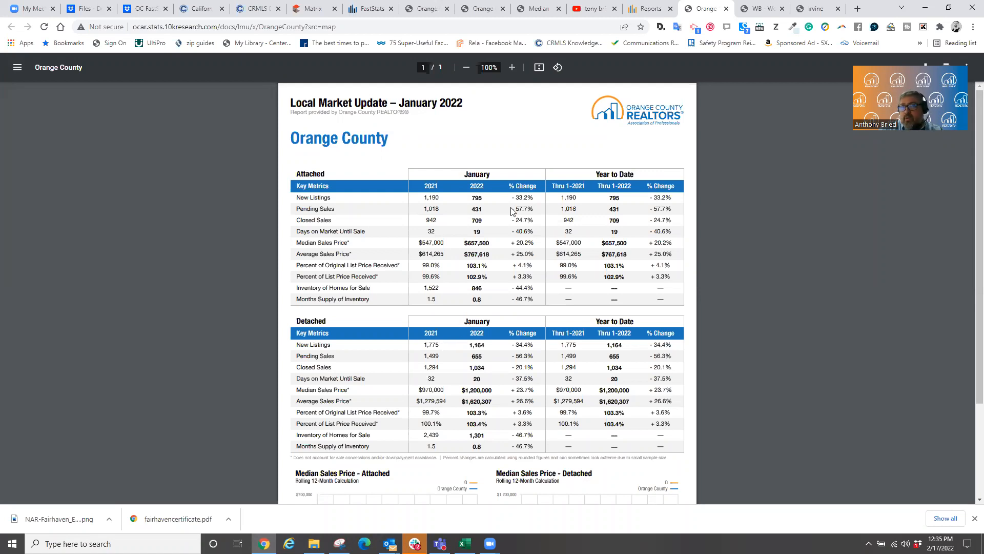
key(ctrl+shift+Tab)
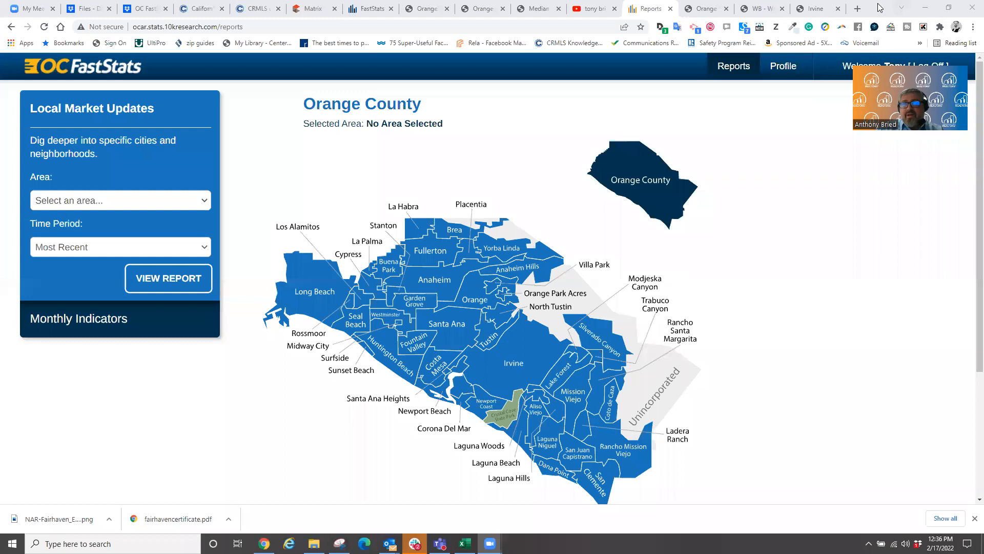
click(878, 14)
- Under CRMLS Monthly Indicators, open the Southern California Region December 2021 report
double_click(878, 15)
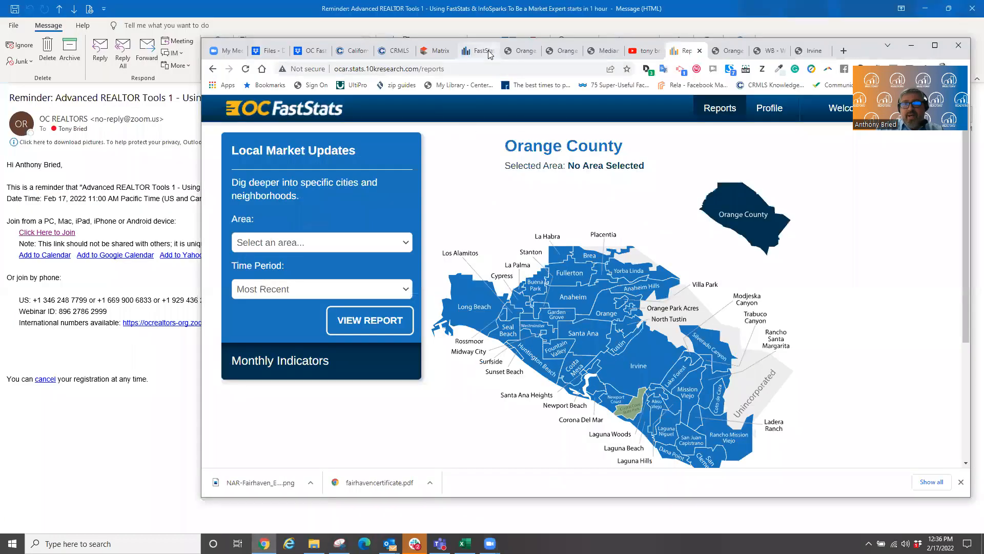
click(487, 53)
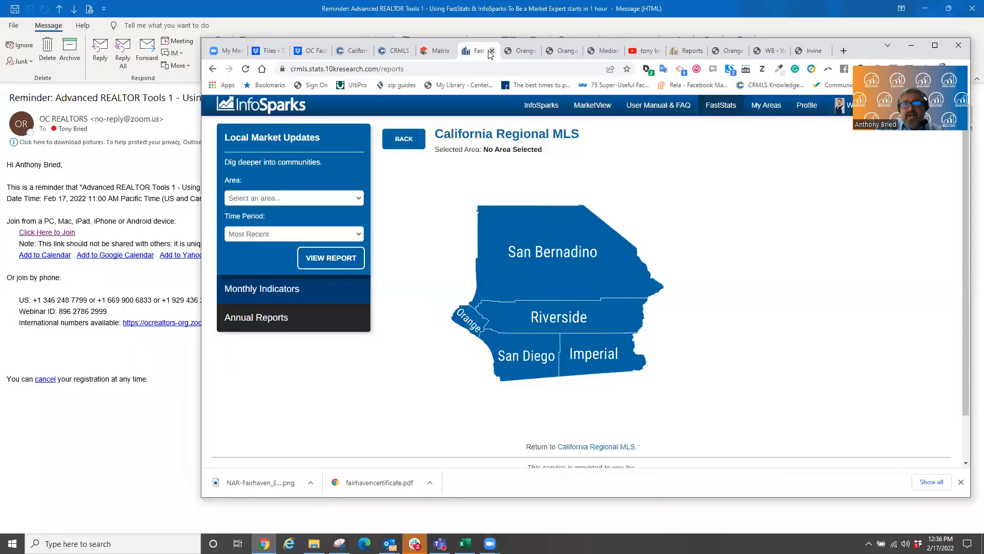
click(934, 48)
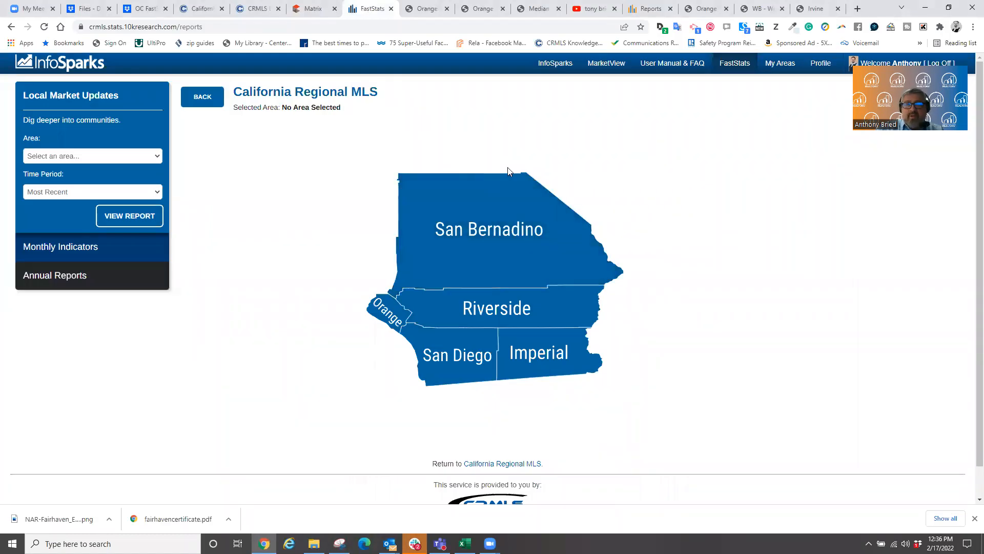
click(52, 248)
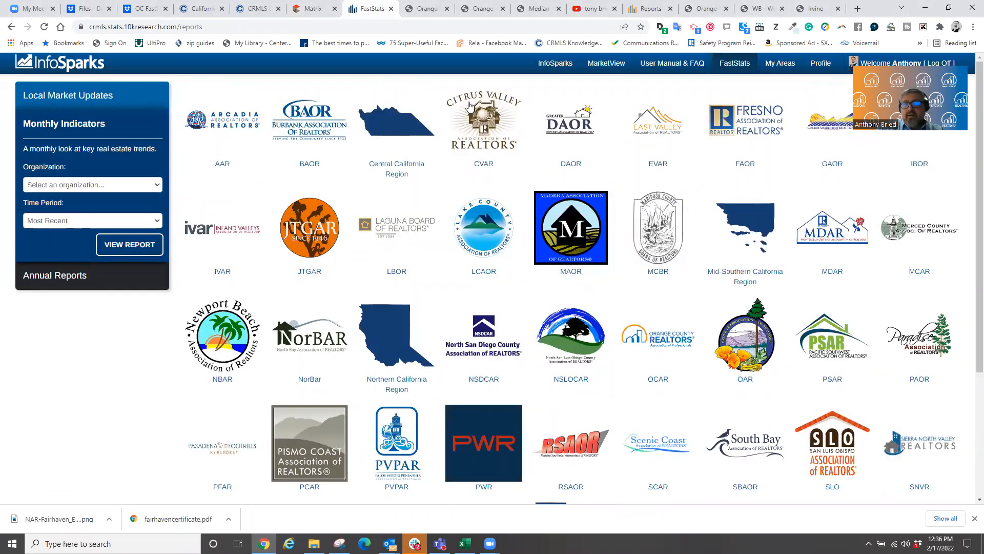
scroll(413, 349, down, 2)
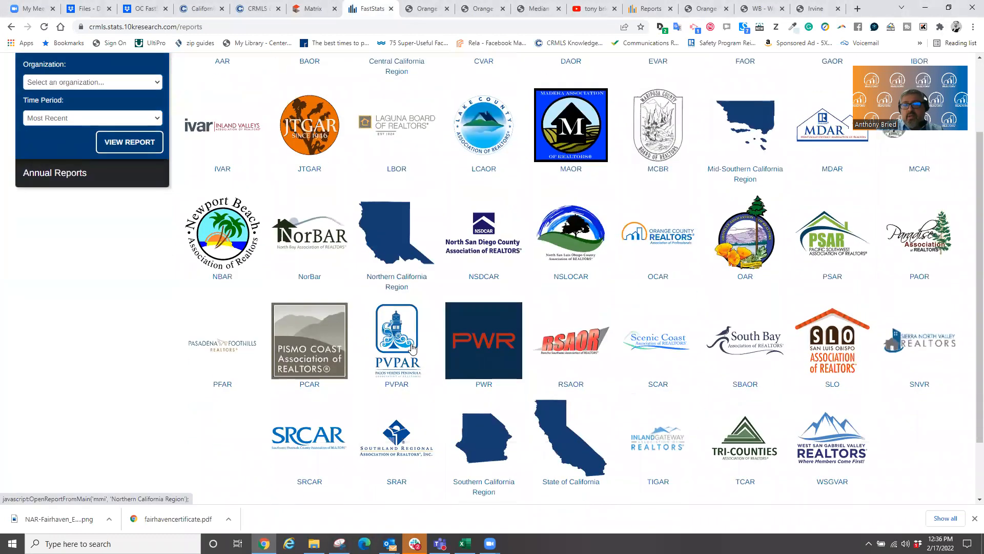
scroll(416, 328, down, 2)
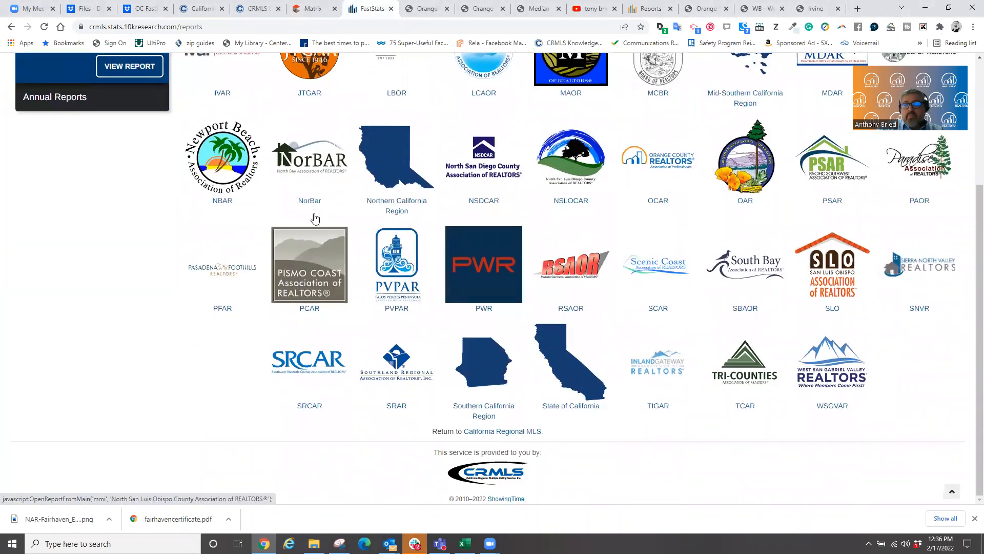
scroll(596, 366, up, 3)
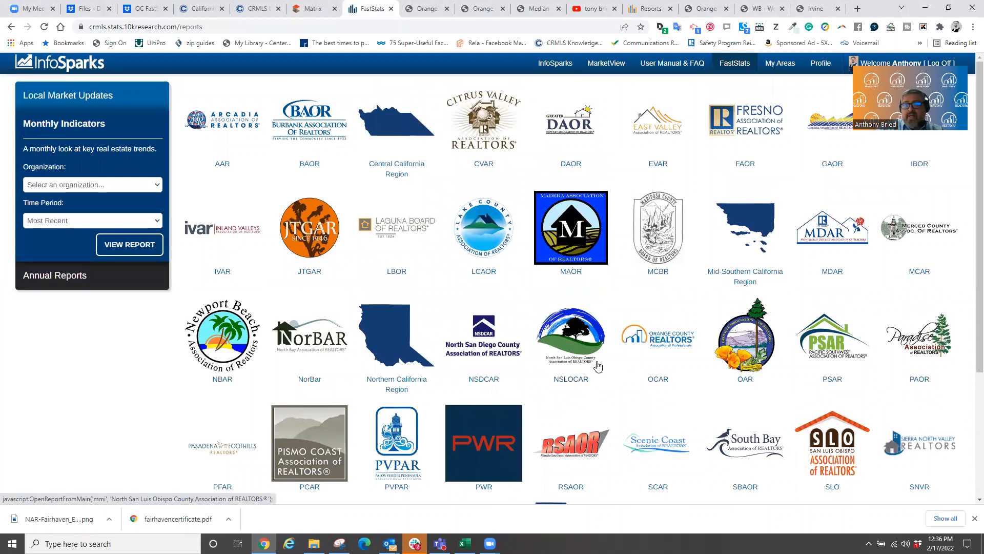
scroll(596, 366, down, 3)
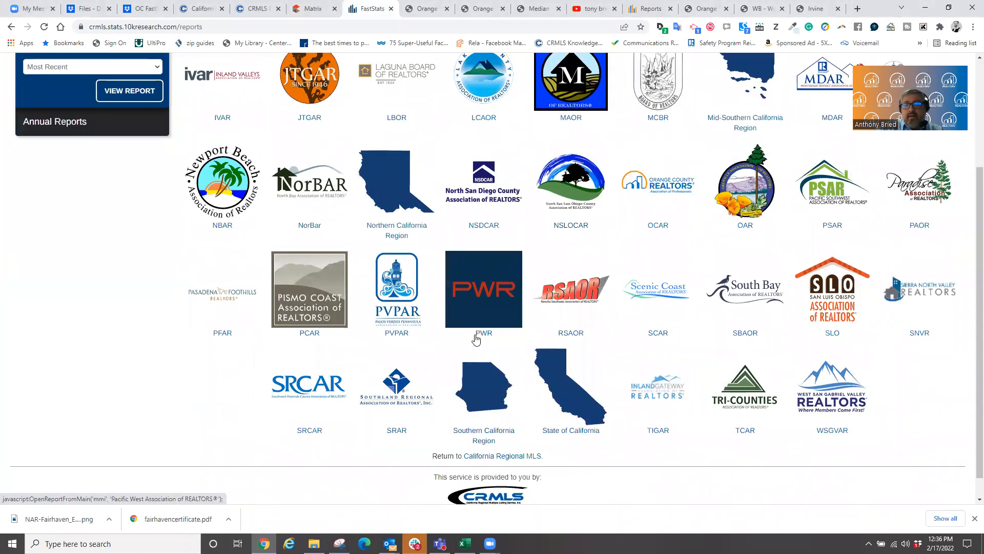
click(480, 391)
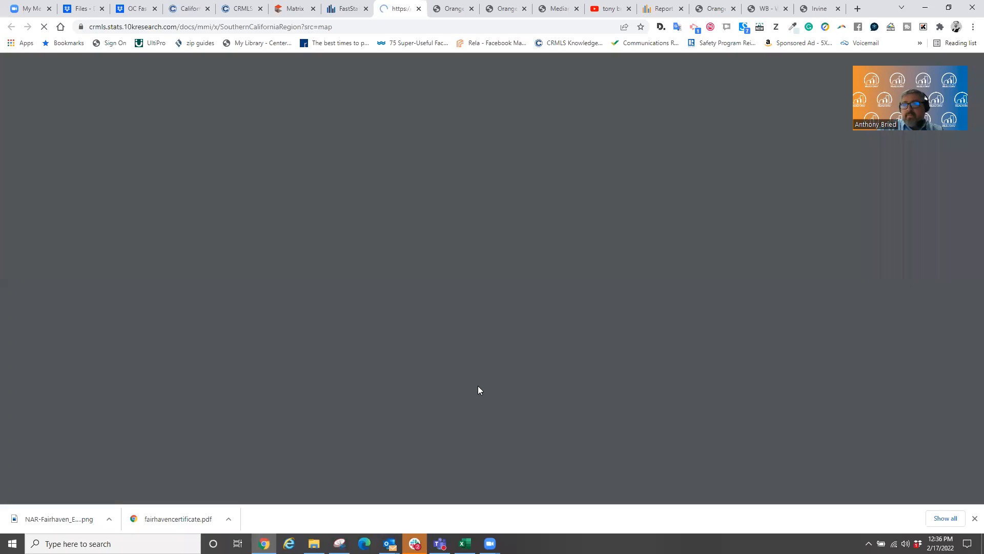
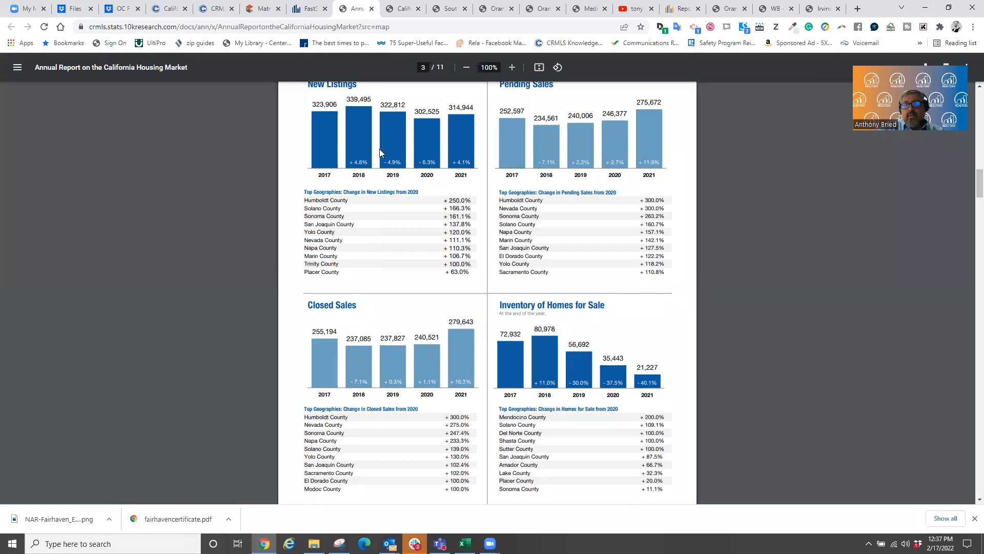
- Scroll through the 11-page 2021 California Housing Market Annual Report PDF and back to page 1
scroll(589, 256, up, 2)
scroll(403, 324, down, 9)
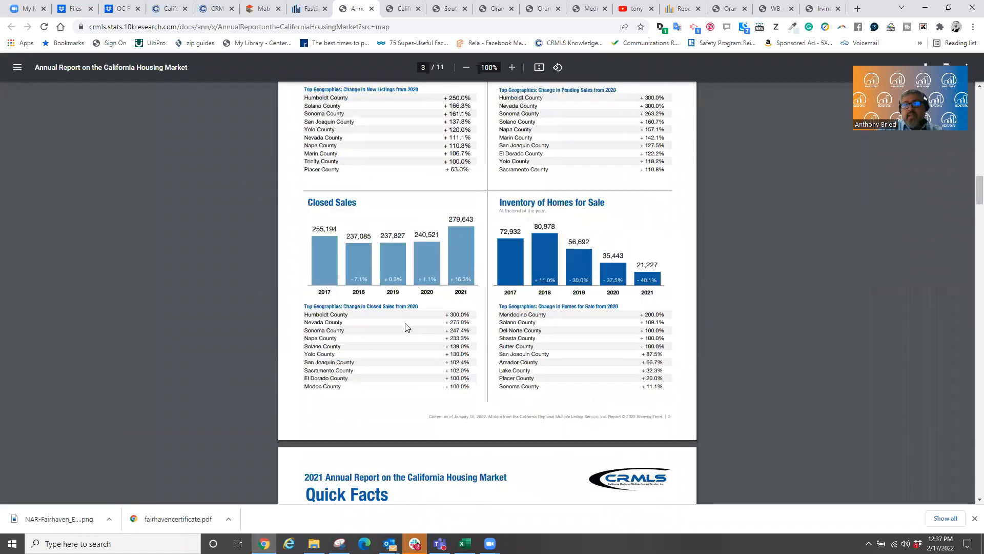
scroll(406, 326, down, 3)
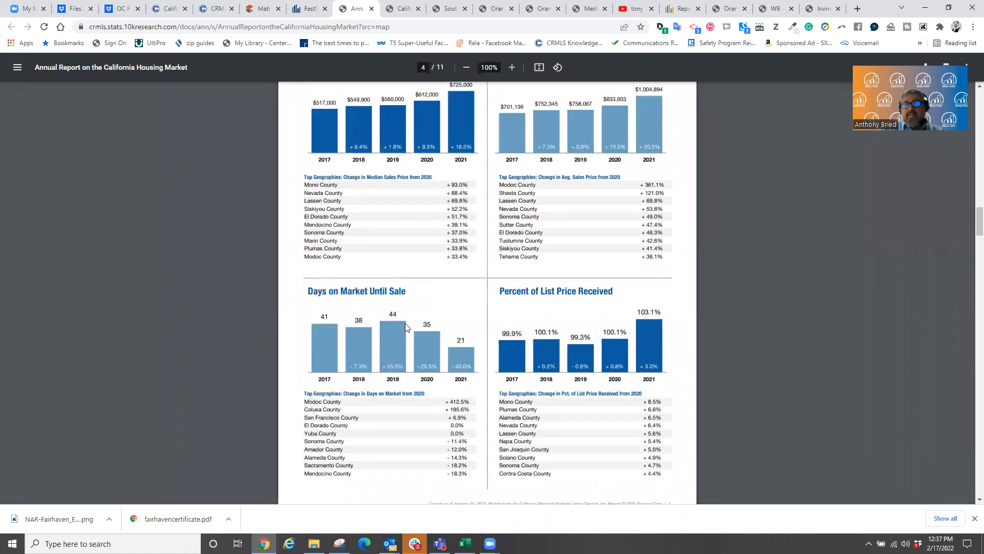
scroll(405, 323, down, 7)
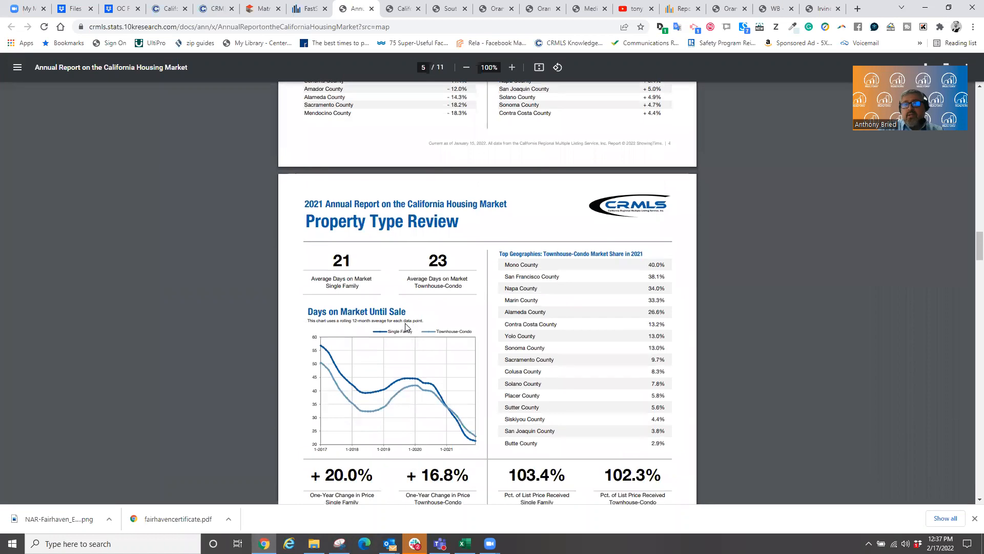
scroll(405, 323, down, 8)
scroll(406, 322, up, 4)
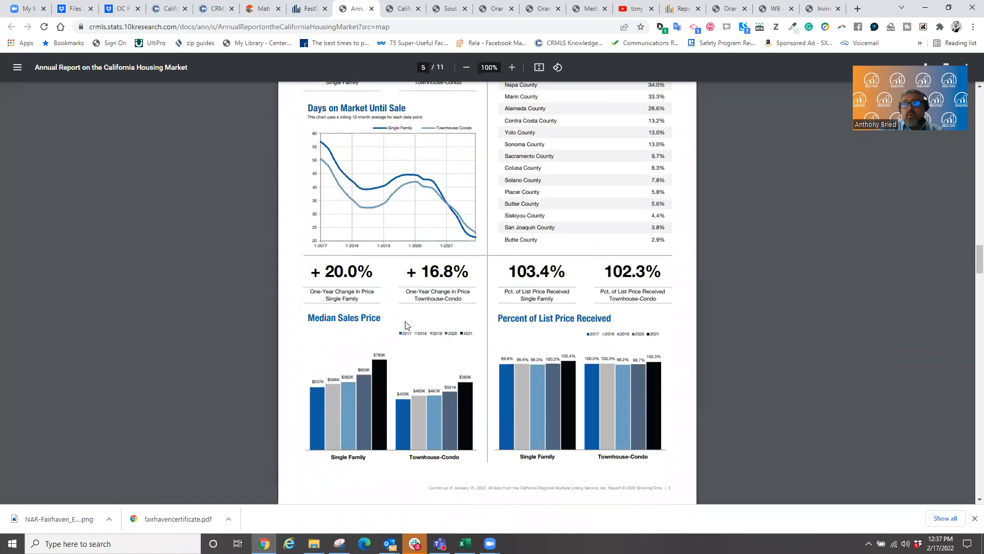
scroll(405, 325, down, 4)
scroll(405, 324, down, 8)
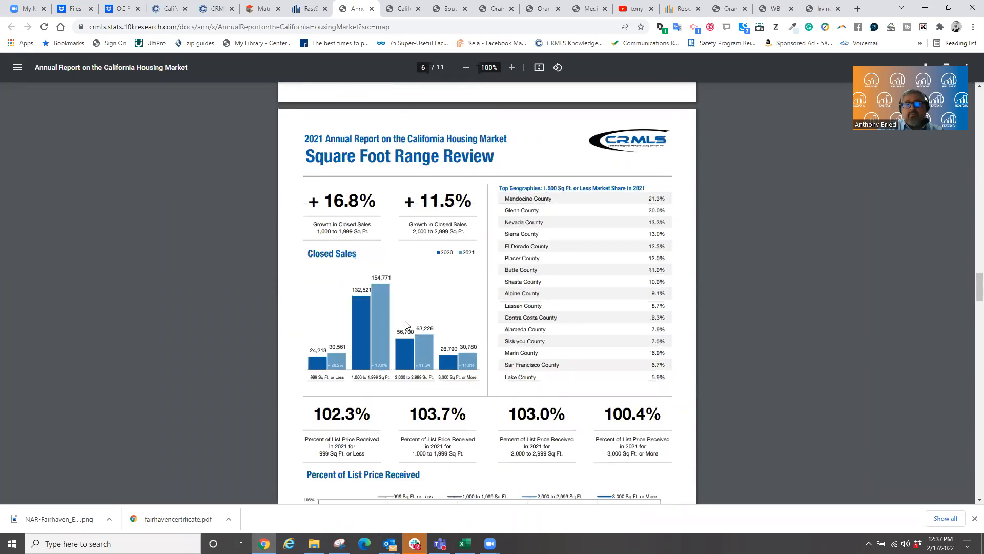
scroll(406, 324, down, 4)
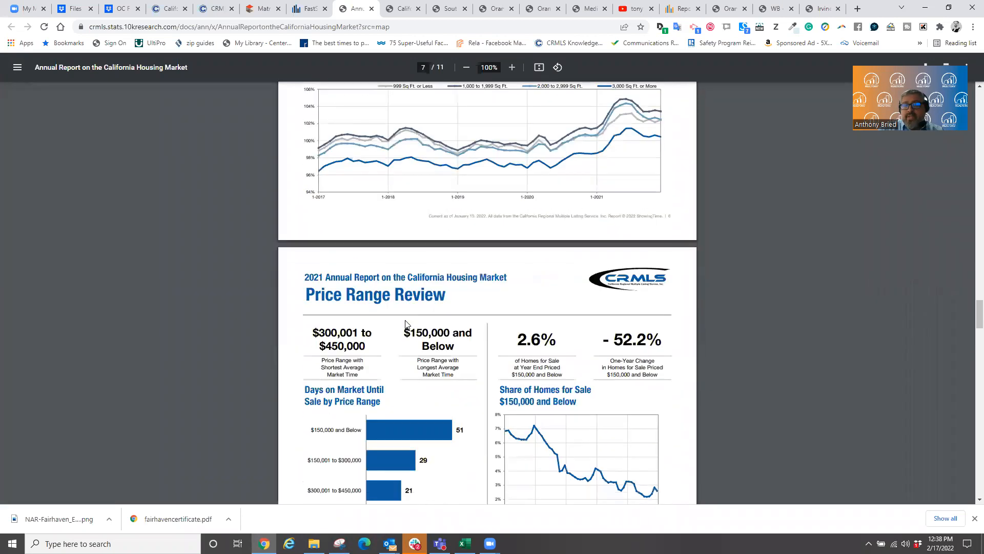
scroll(406, 325, down, 5)
scroll(405, 325, down, 11)
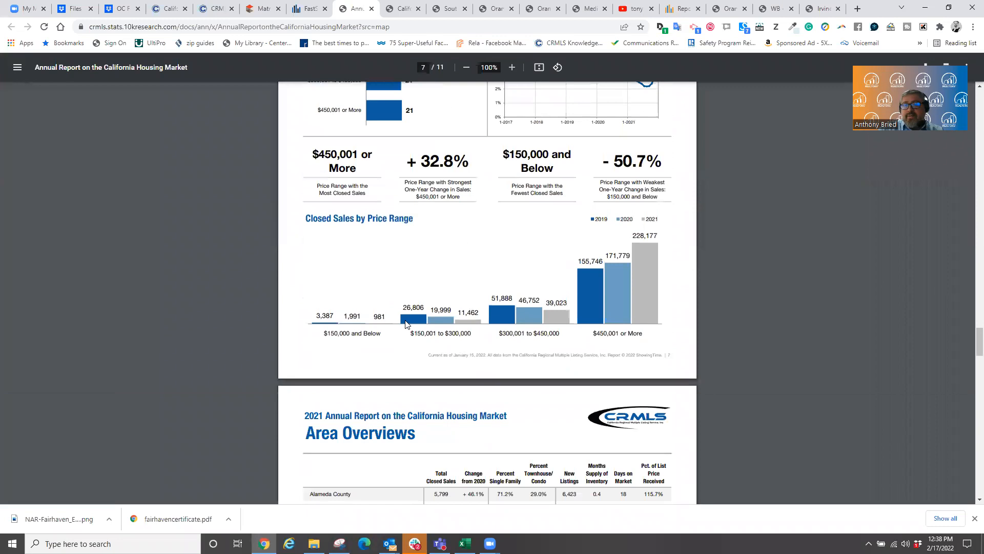
scroll(405, 324, down, 4)
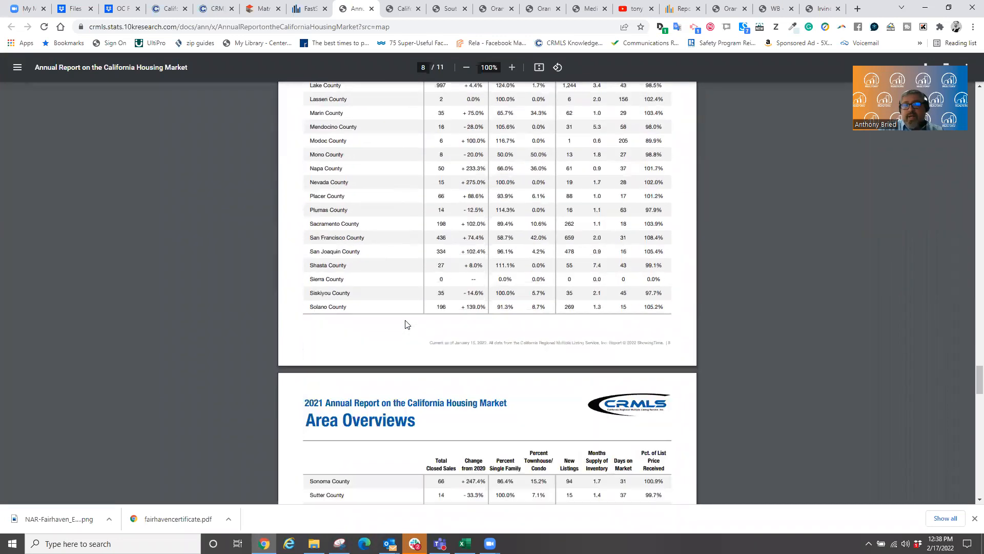
scroll(405, 324, down, 4)
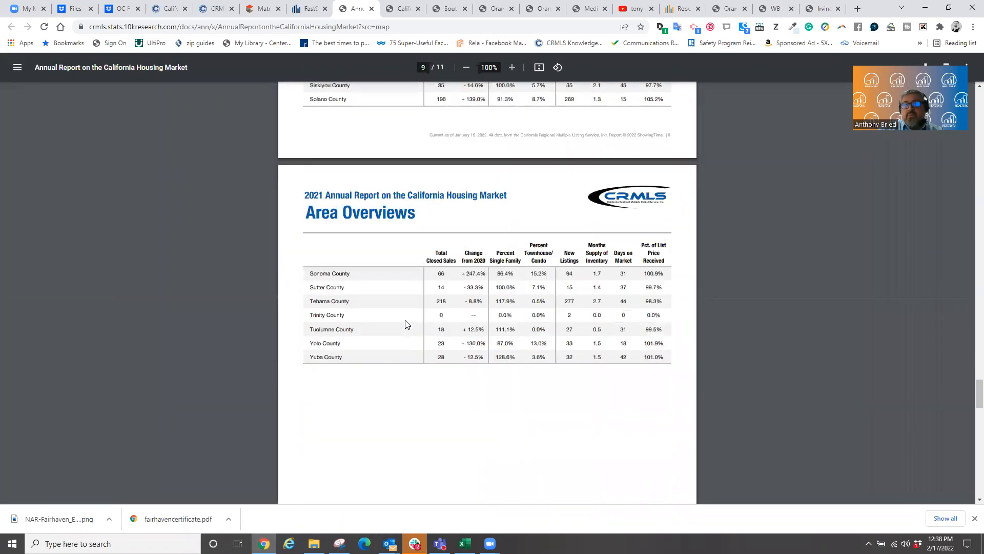
scroll(405, 324, up, 10)
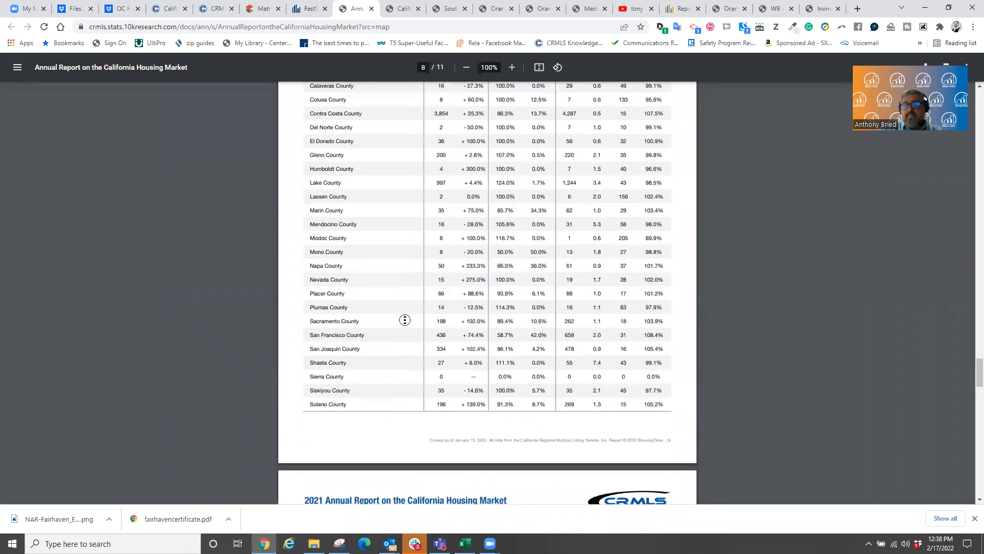
scroll(530, 58, up, 20)
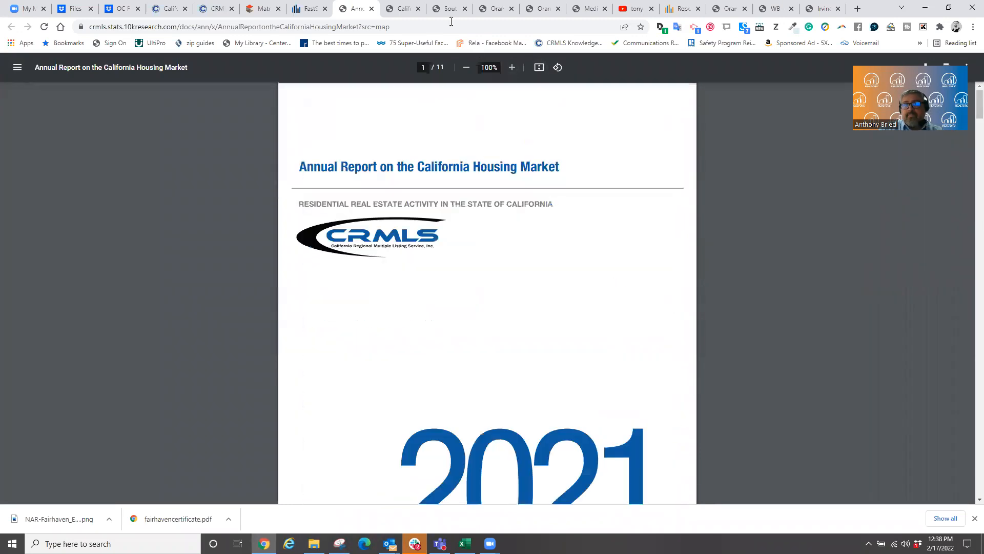
- Switch to the FastStats reports page and open the InfoSparks market statistics charts
click(291, 9)
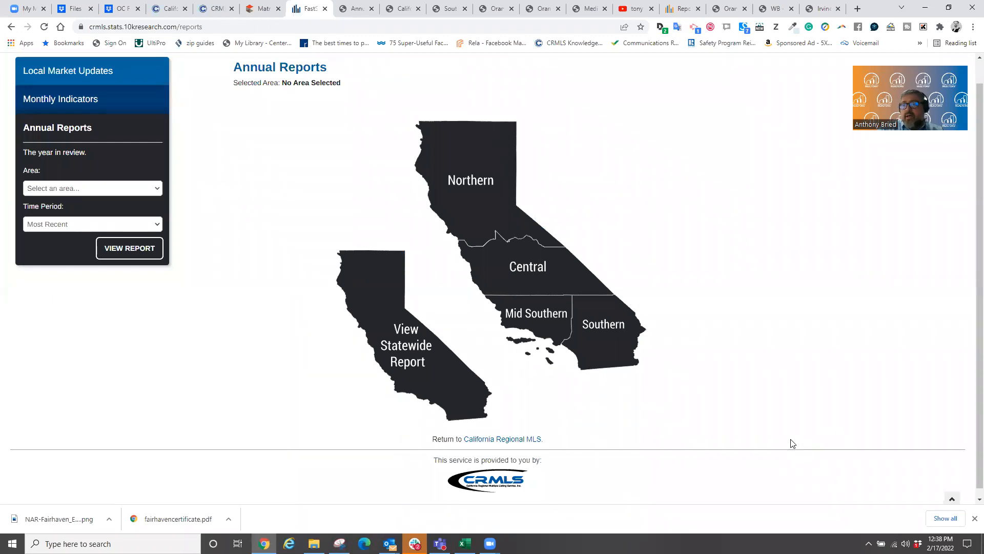
scroll(310, 282, up, 1)
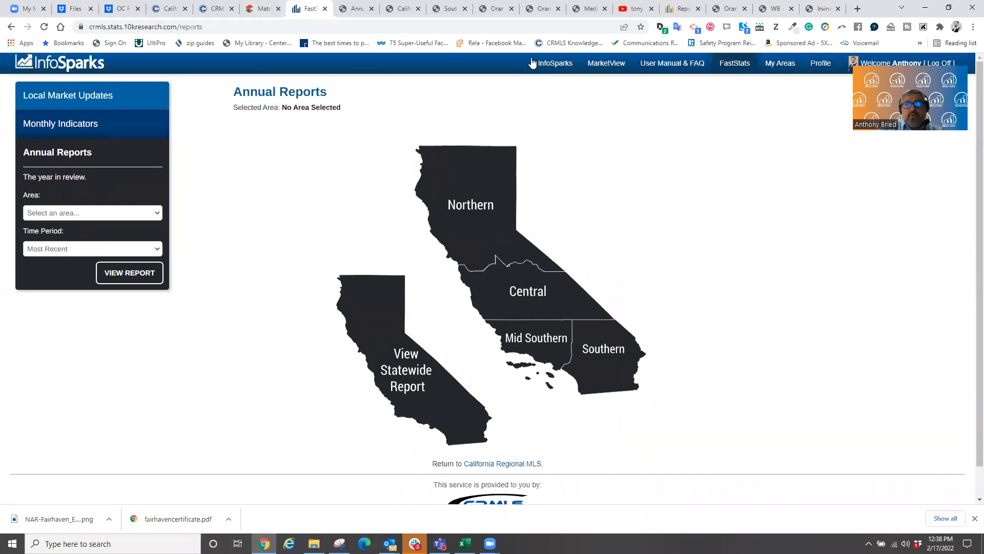
click(542, 65)
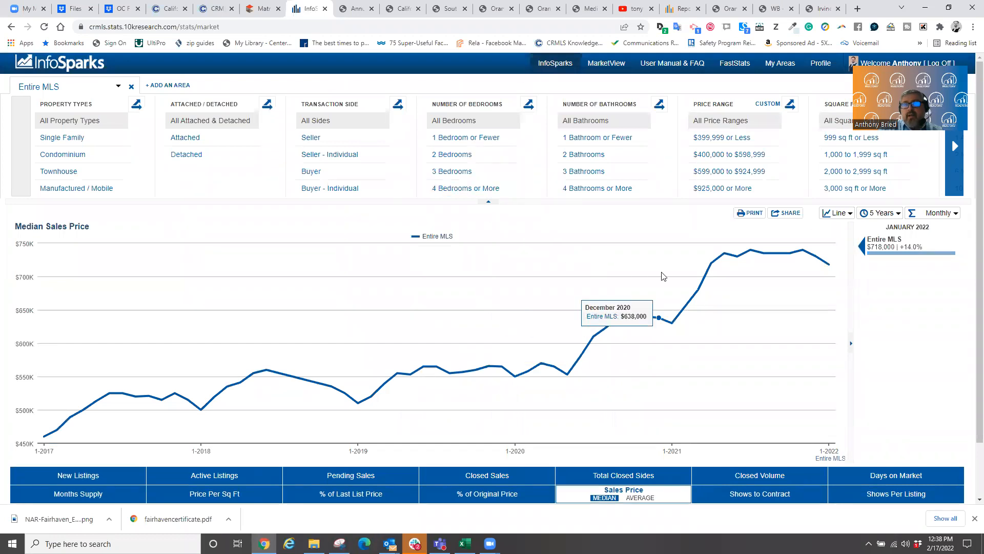
- Chart Irvine's detached-home median sales price and bring up its Share Options
click(119, 87)
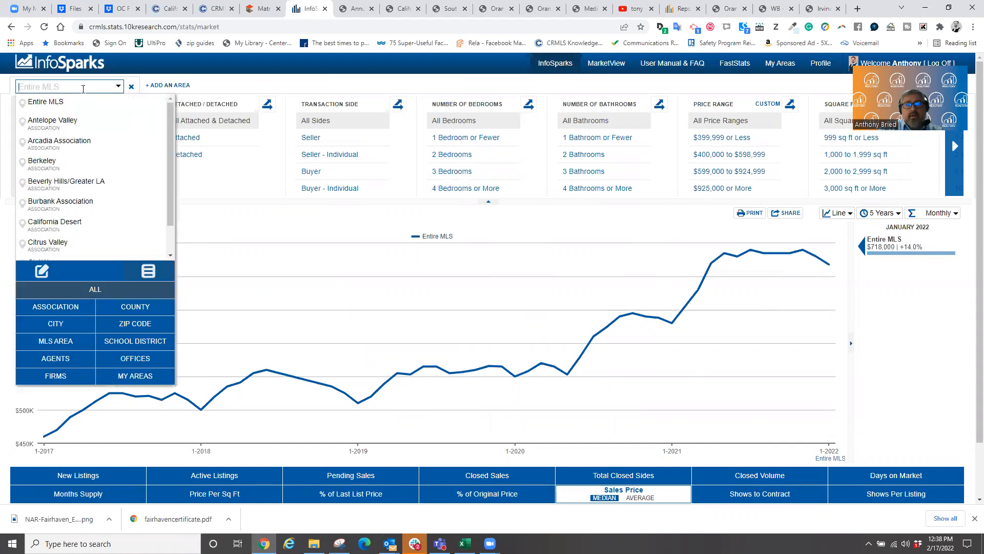
text(Irvine)
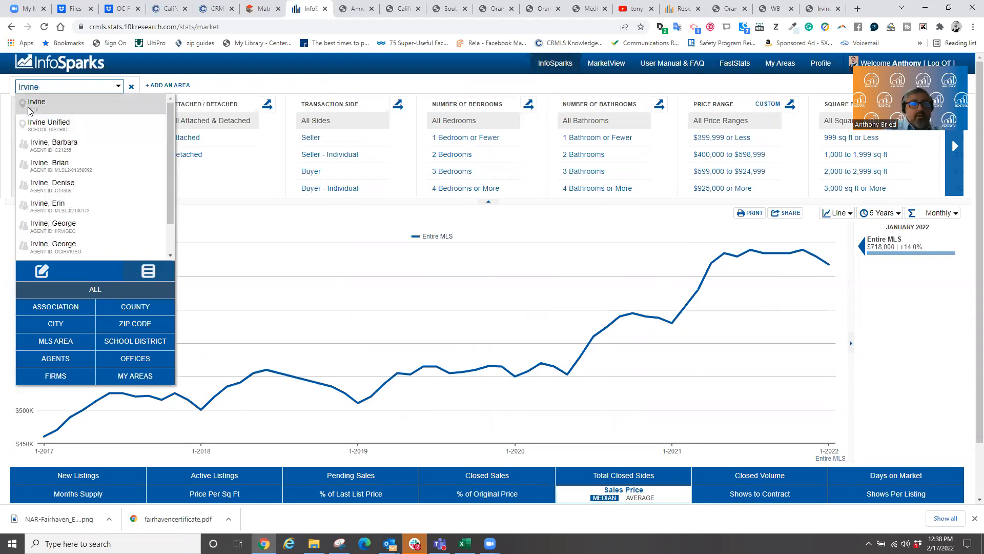
click(29, 109)
click(187, 154)
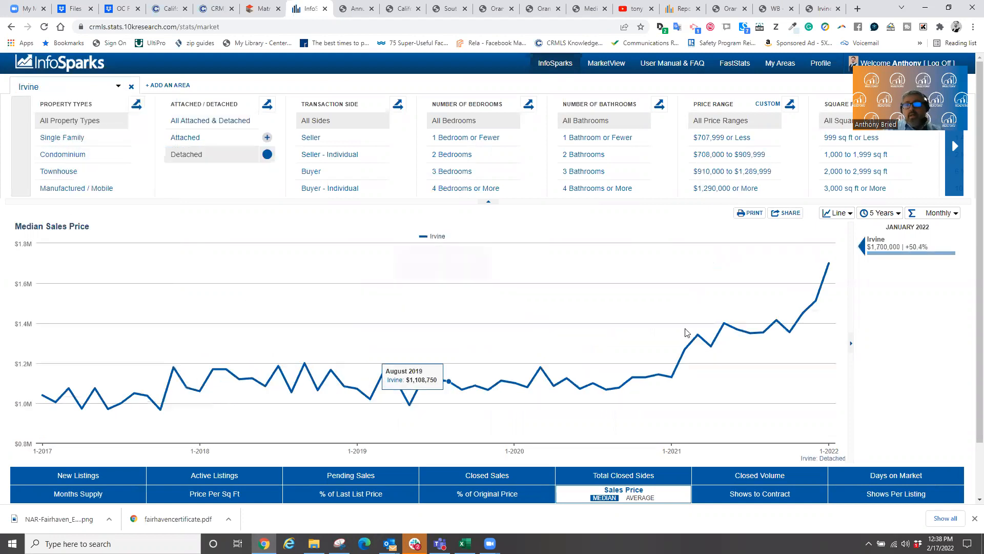
click(790, 213)
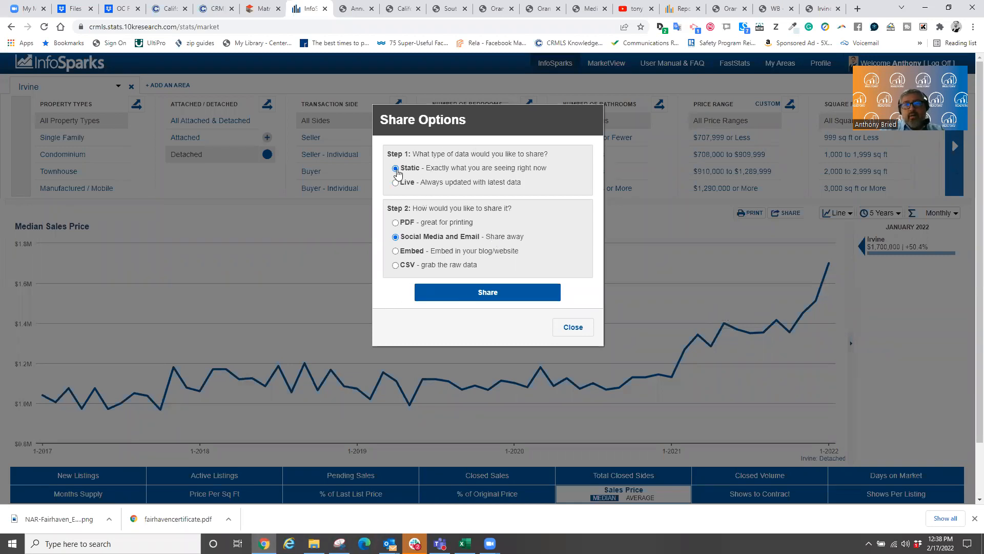
- Generate a PDF share link for the Irvine chart, select its URL, and open the PDF/Print window
click(395, 223)
click(493, 293)
drag(436, 316, 393, 309)
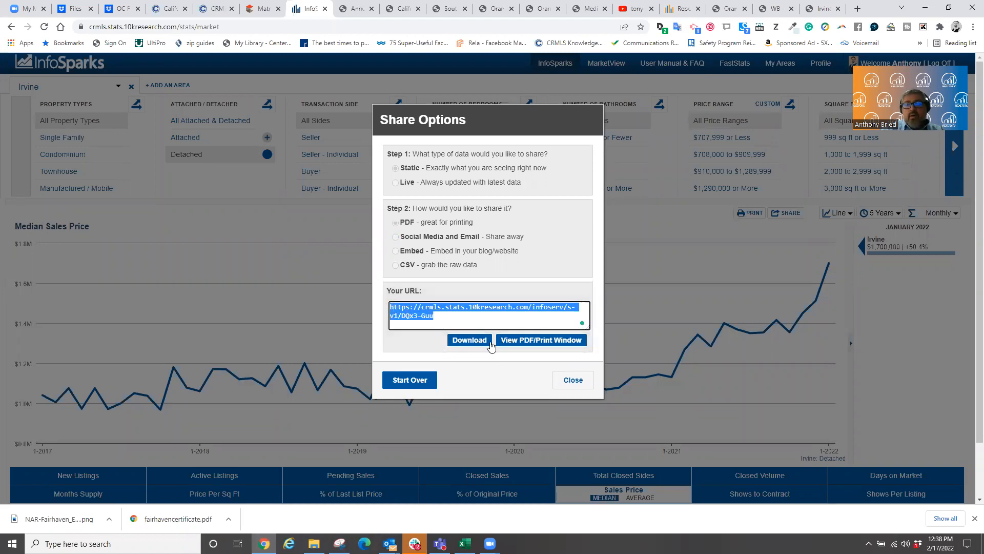
click(516, 340)
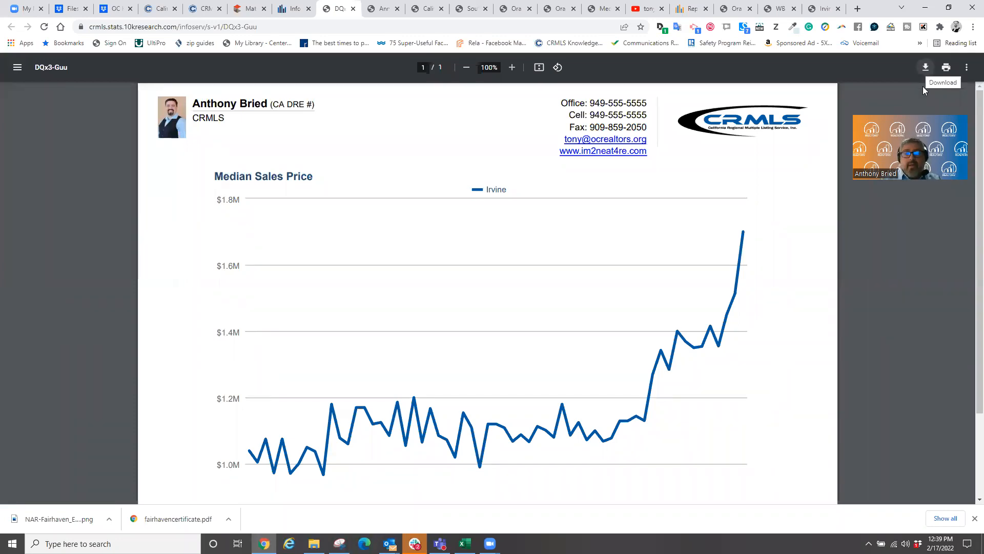
- Snip the branded Irvine median sales price chart, then close Snipping Tool without saving
click(340, 543)
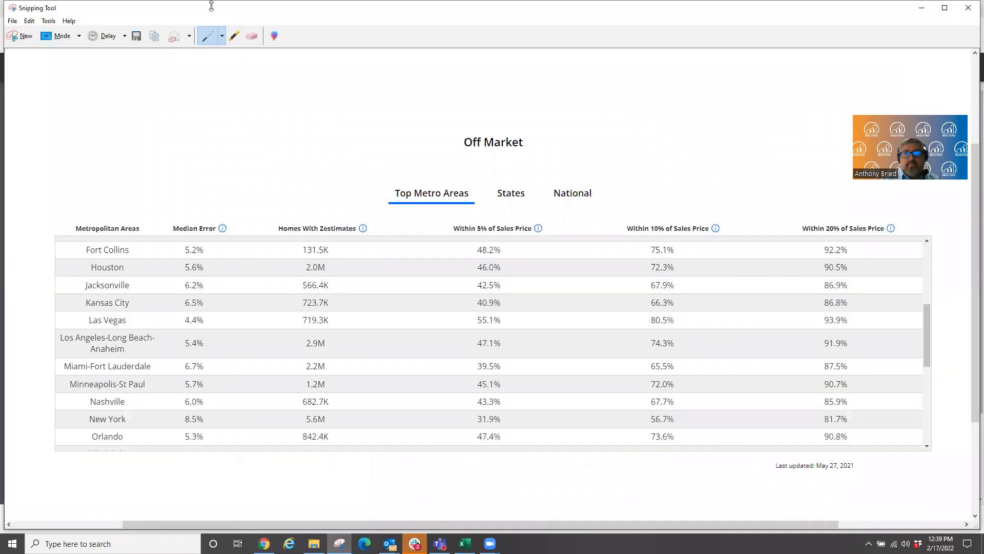
click(21, 36)
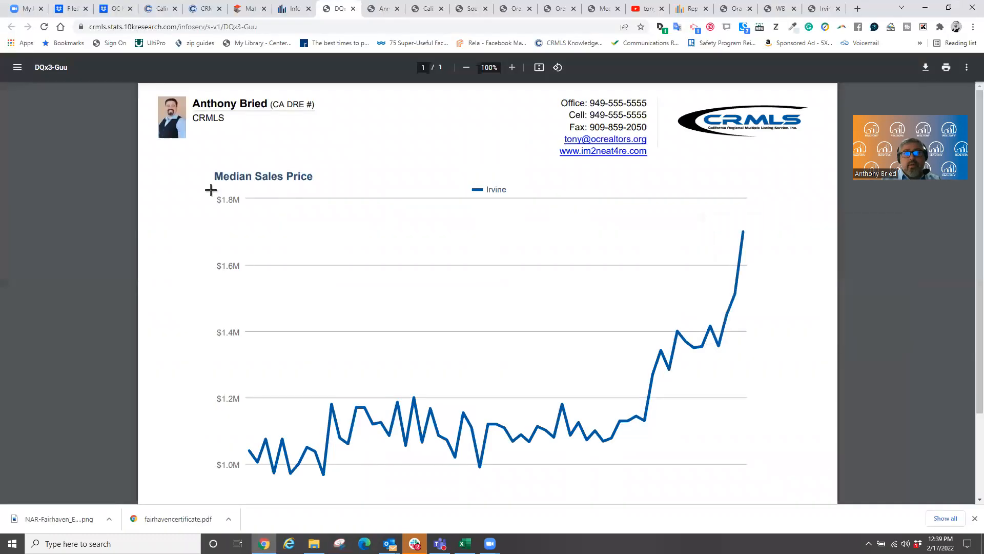
drag(157, 95, 797, 492)
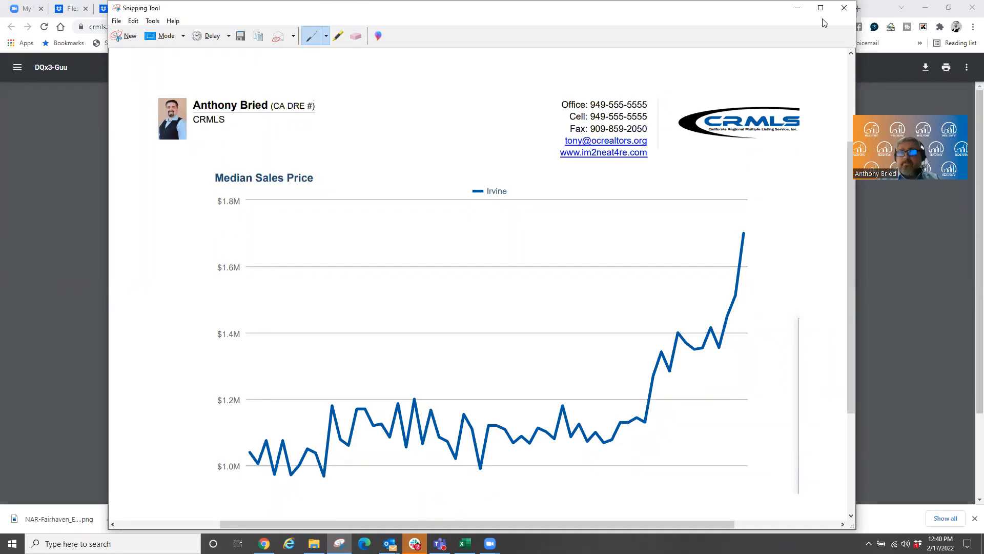
click(843, 8)
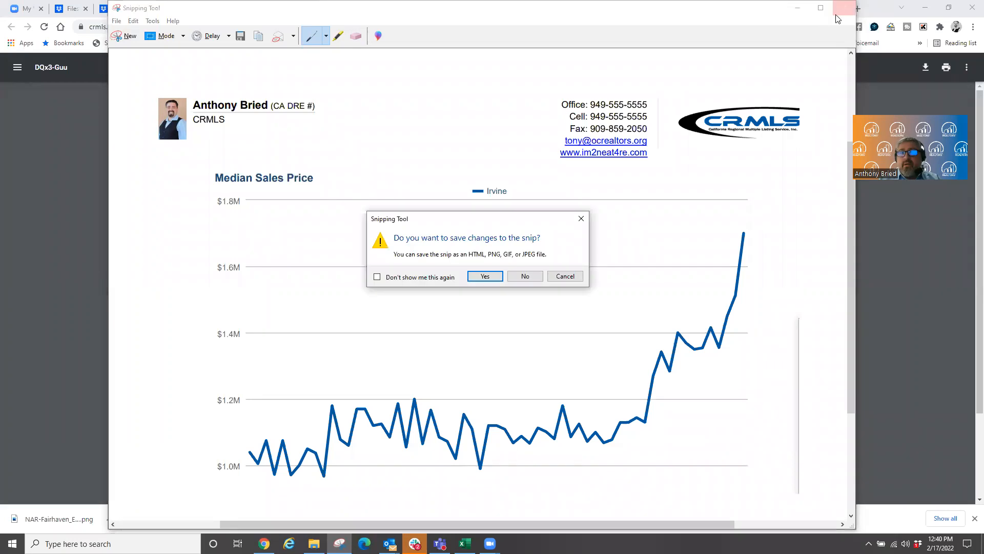
click(526, 275)
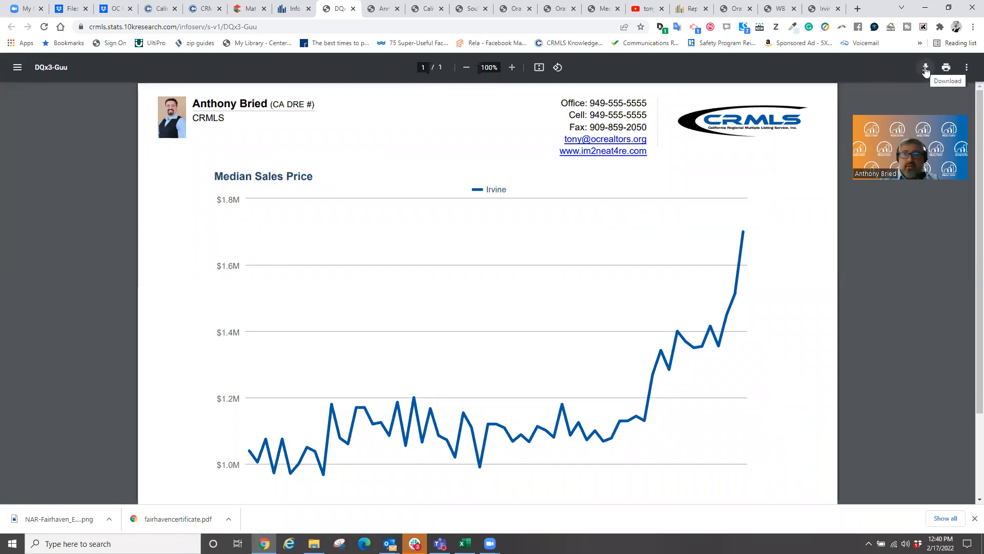
- Copy the chart's PDF share URL from the Your URL box in InfoSparks
click(291, 10)
triple_click(398, 311)
key(ctrl+c)
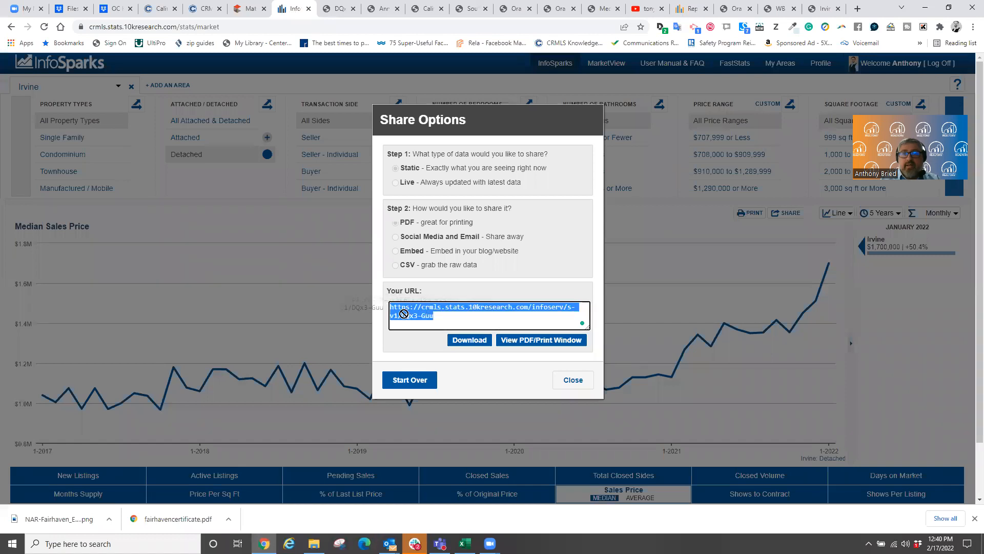
right_click(418, 312)
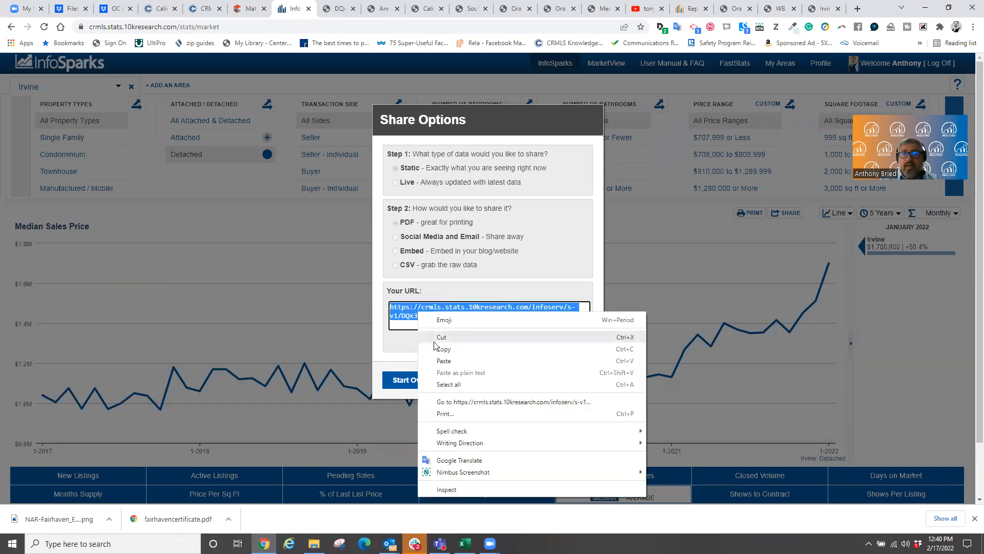
click(440, 349)
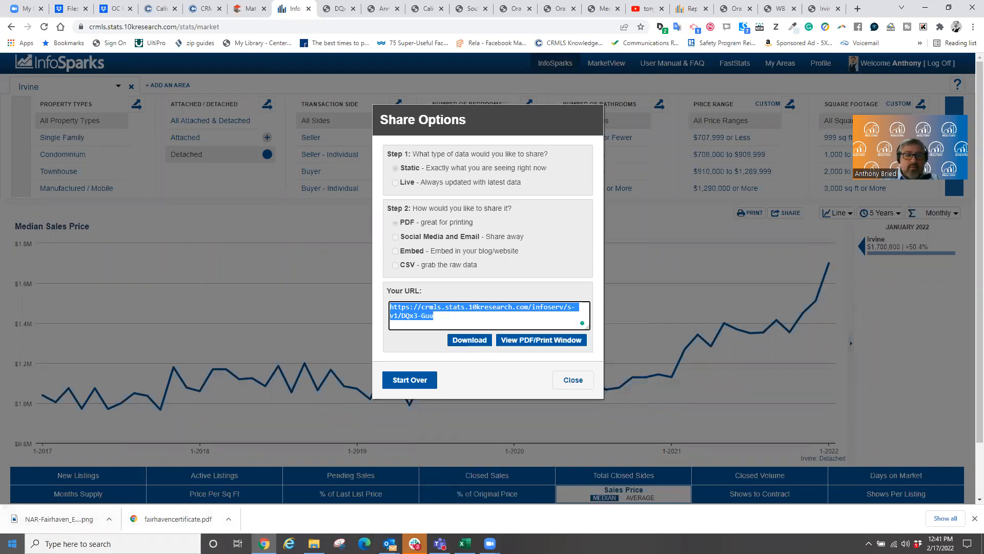
click(12, 543)
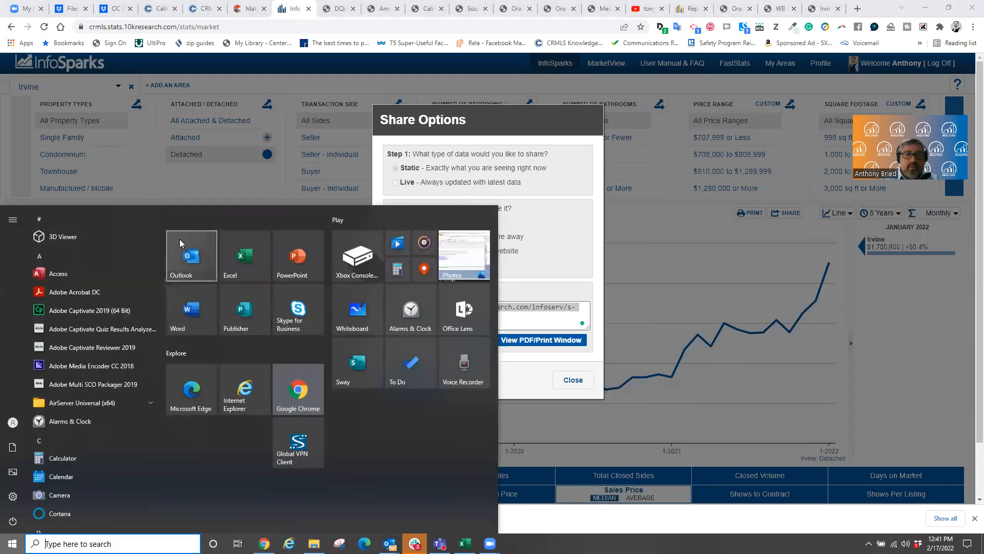
- Paste the copied share URL into a new blank Word document and select it
click(189, 307)
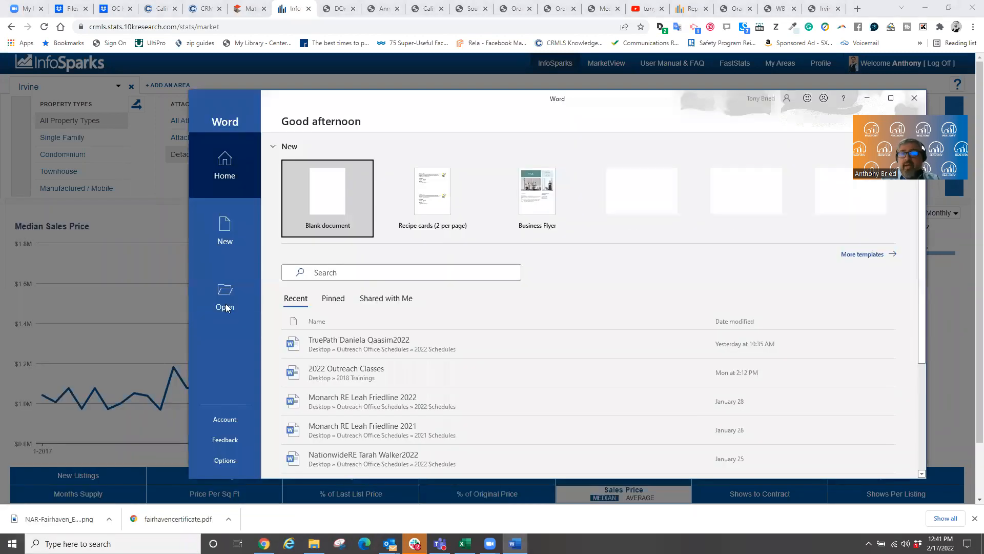
click(323, 192)
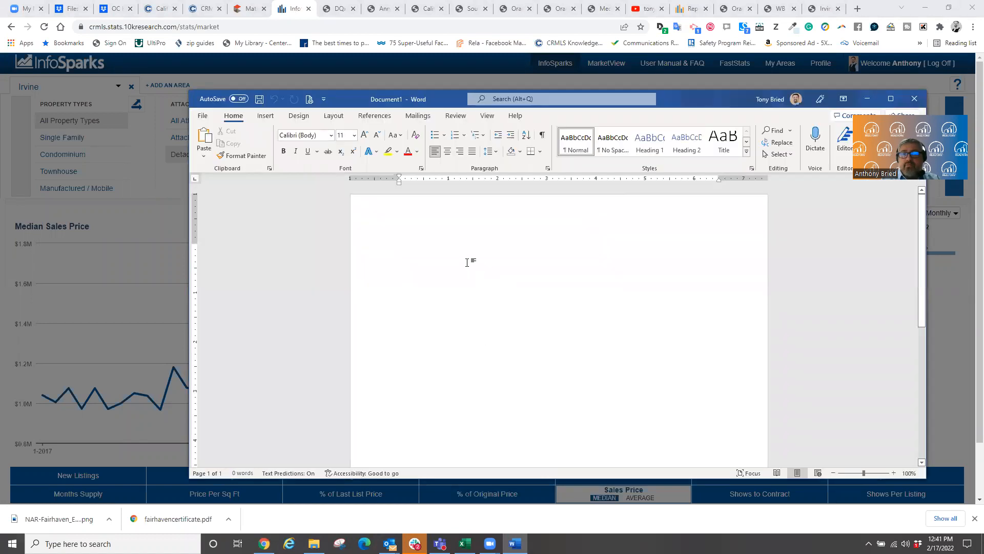
right_click(467, 262)
click(494, 314)
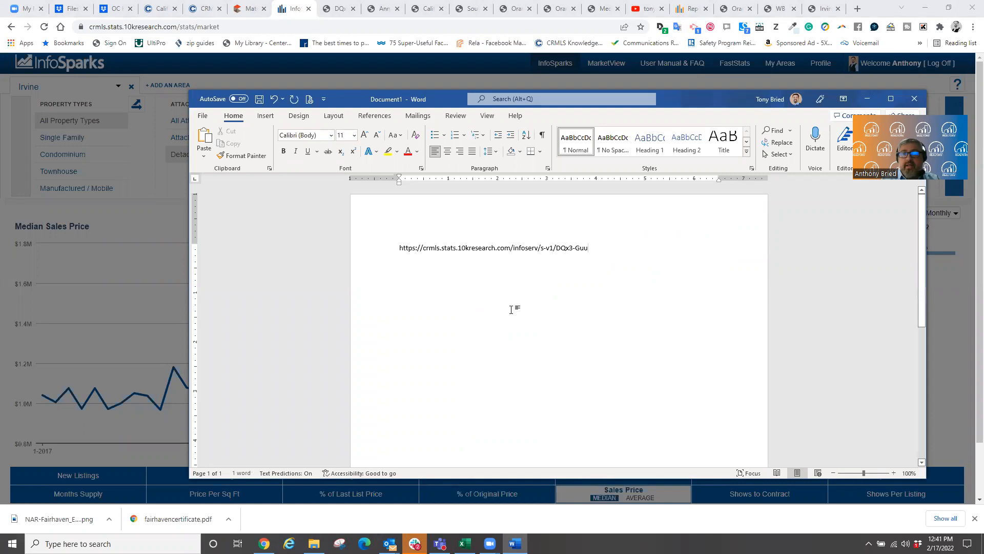
drag(590, 249, 391, 248)
key(ctrl+c)
- Close and reopen the chart's Share Options in InfoSparks, then switch to the Outlook inbox
click(128, 338)
click(129, 320)
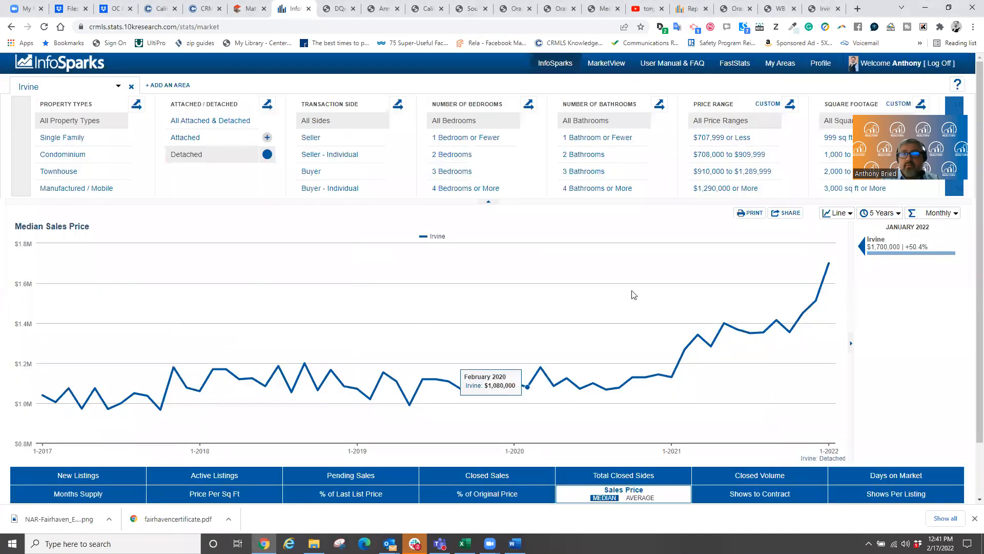
click(783, 216)
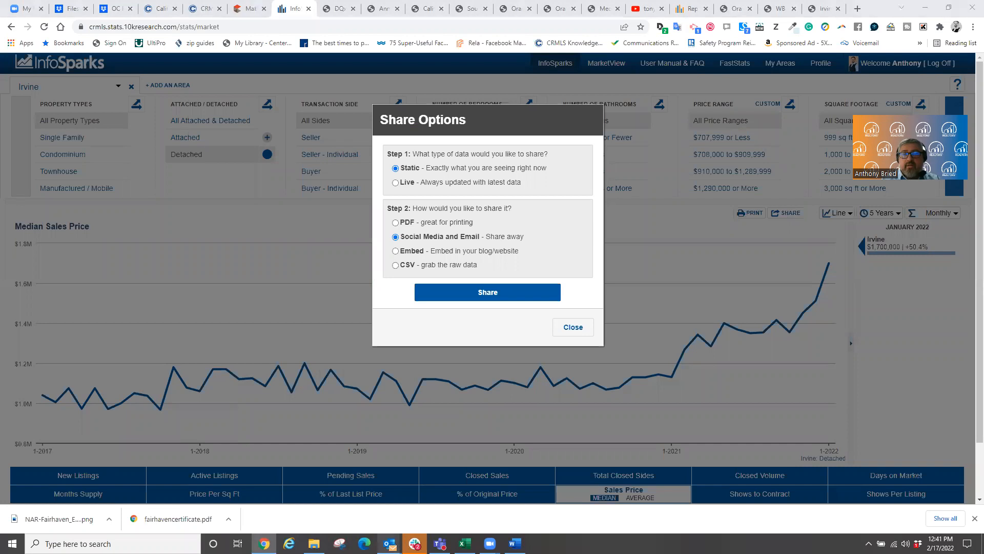
mouse_move(389, 542)
click(228, 466)
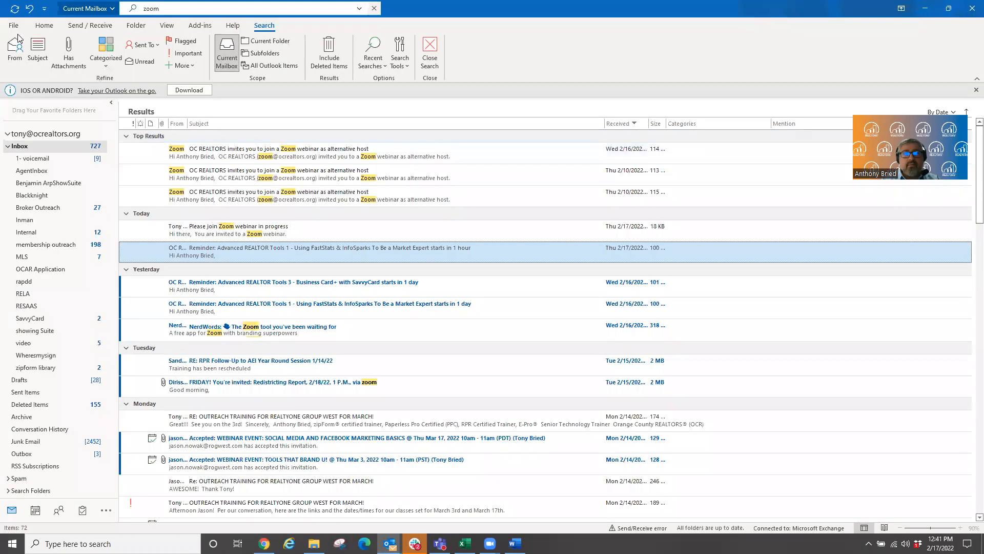
- Start a new Outlook email message
click(45, 27)
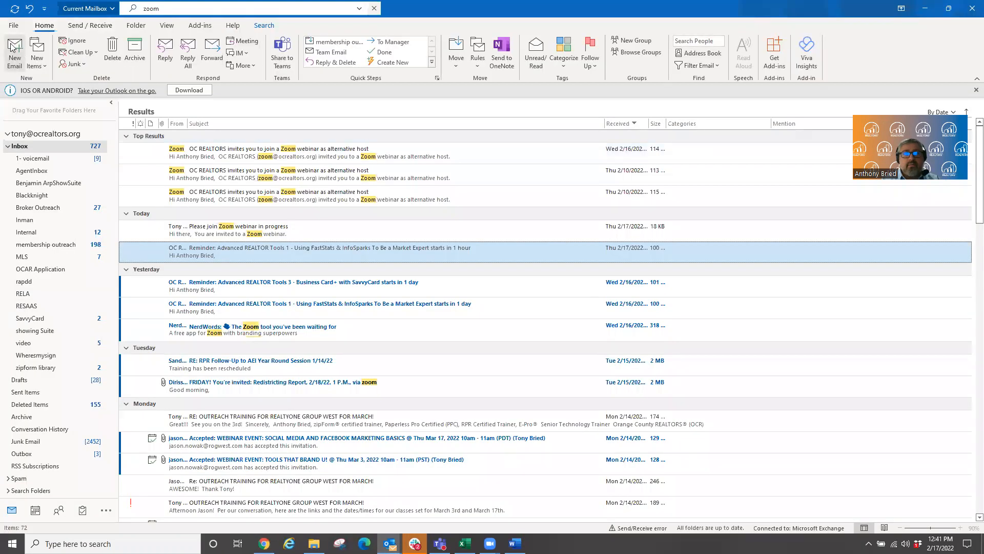
click(9, 43)
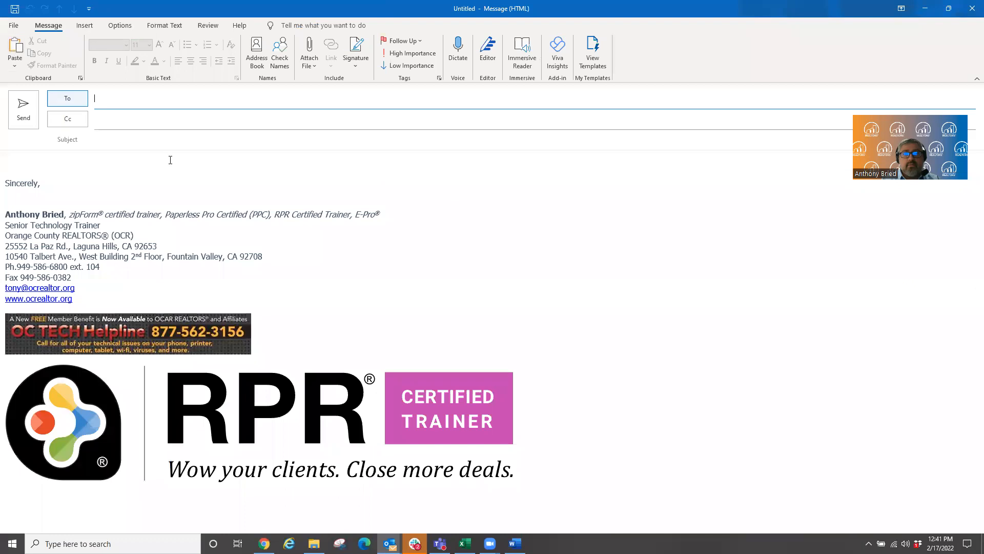
right_click(72, 169)
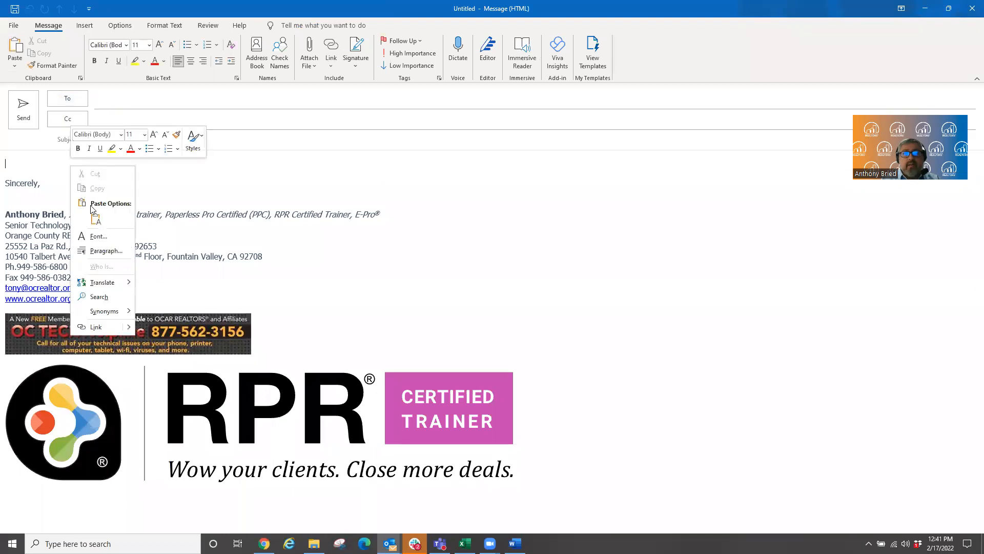
click(41, 161)
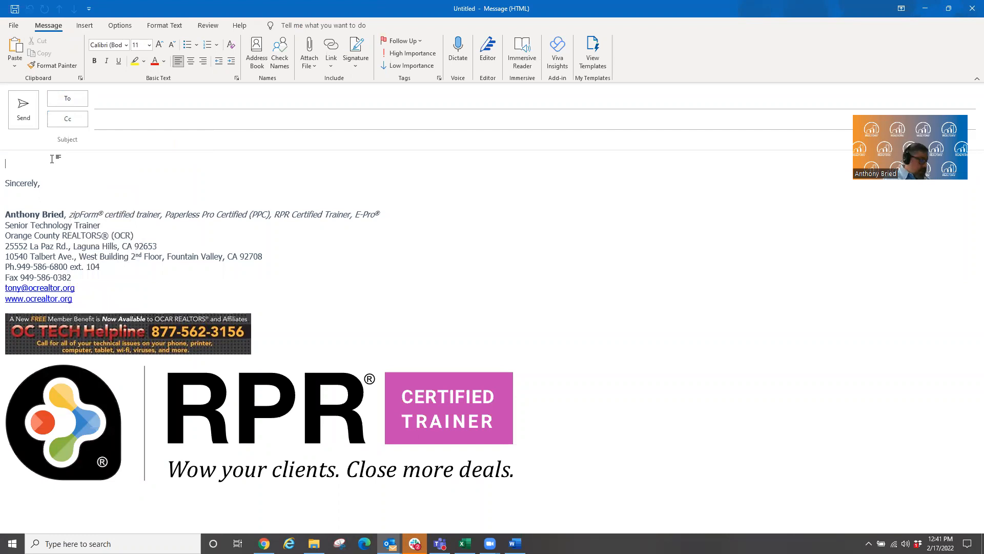
- Write 'This is information you need to see.' and paste the share URL below it as a link
text(This is informa)
text(tih)
text(on you)
text( need to )
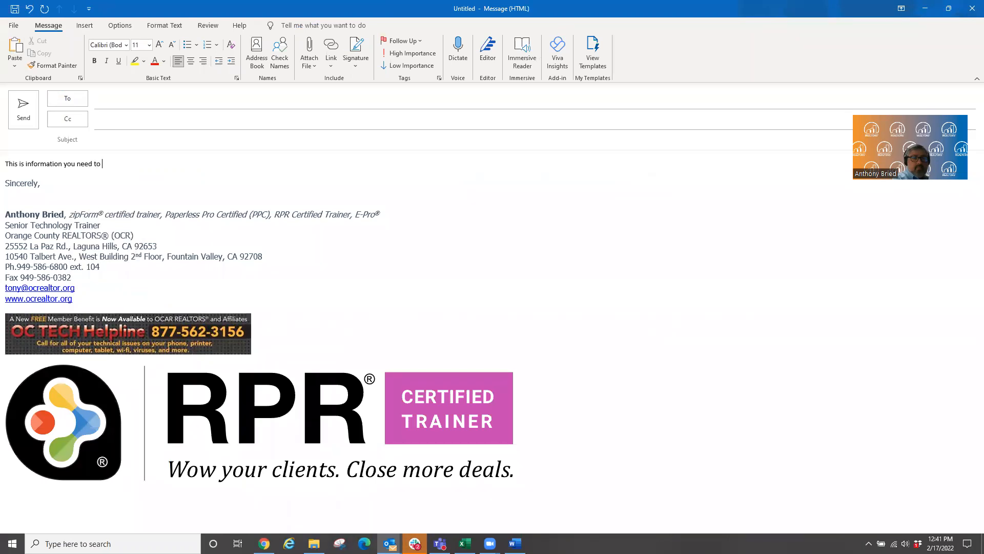
text(see.)
key(Return)
key(Return)
key(Return)
key(Return)
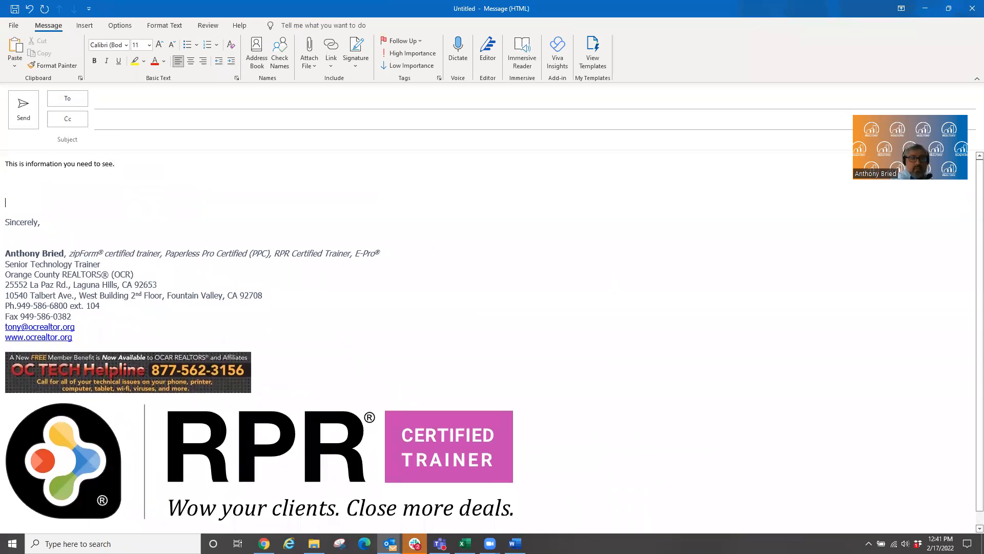
right_click(16, 184)
click(40, 236)
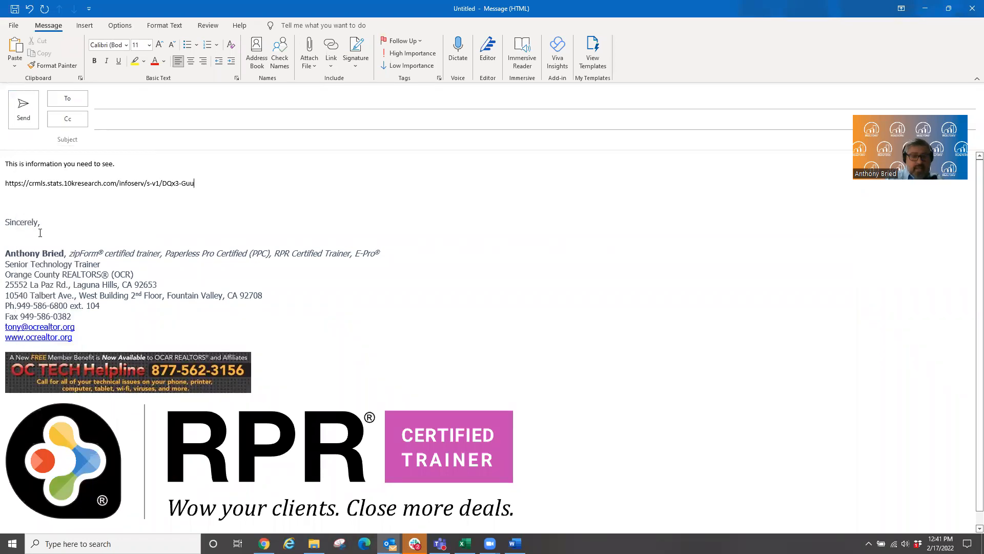
key(Return)
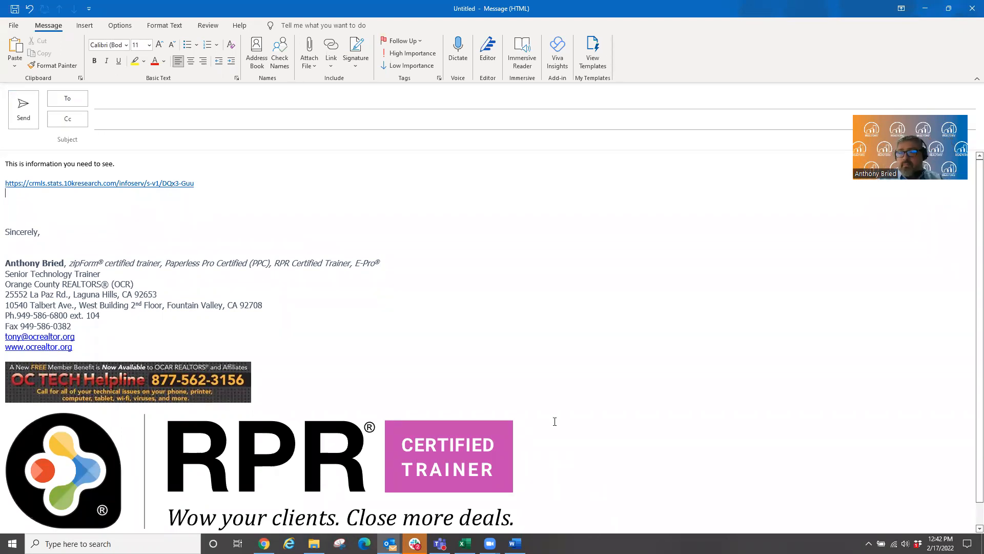
click(656, 439)
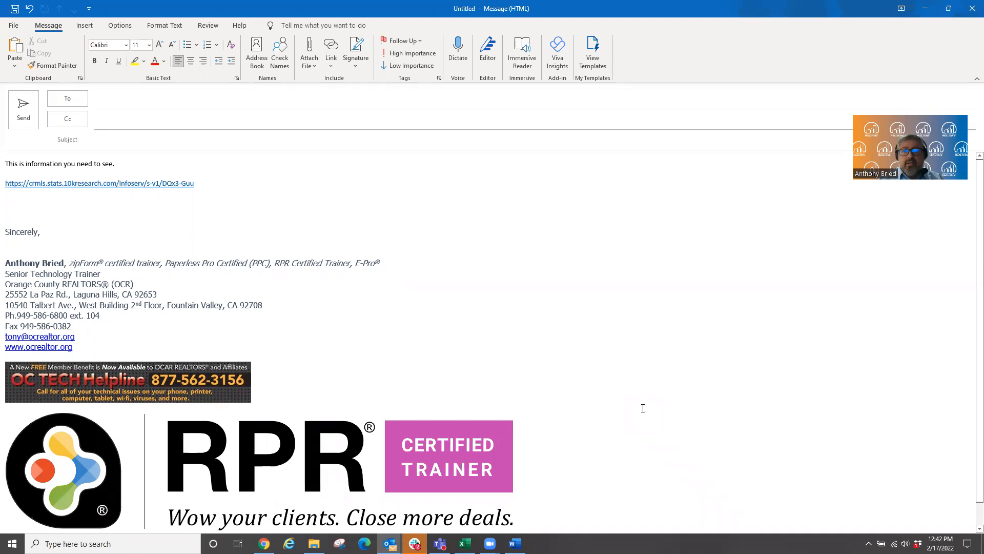
- Hyperlink the sentence 'This is information you need to see.' to the copied share URL from Recent Items
drag(125, 167, 4, 165)
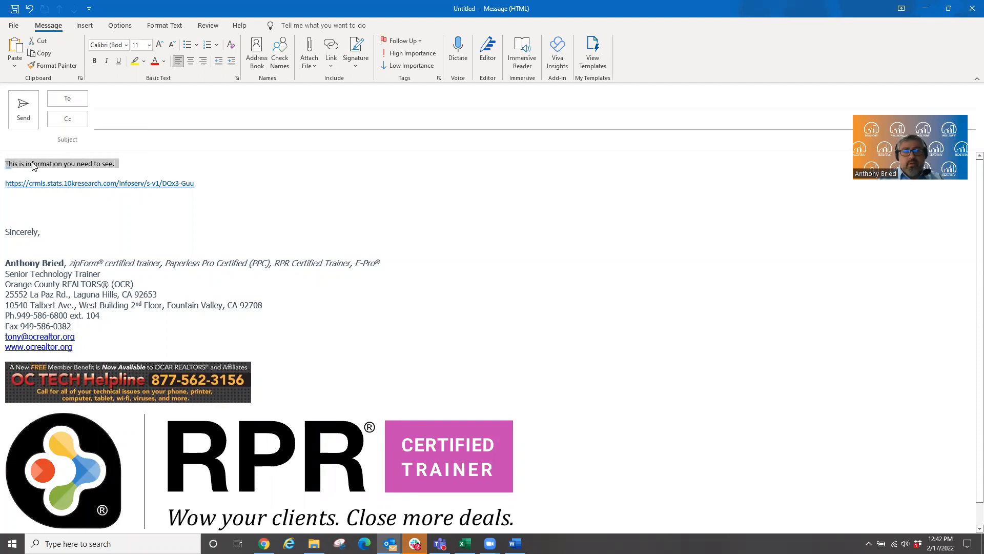
right_click(32, 166)
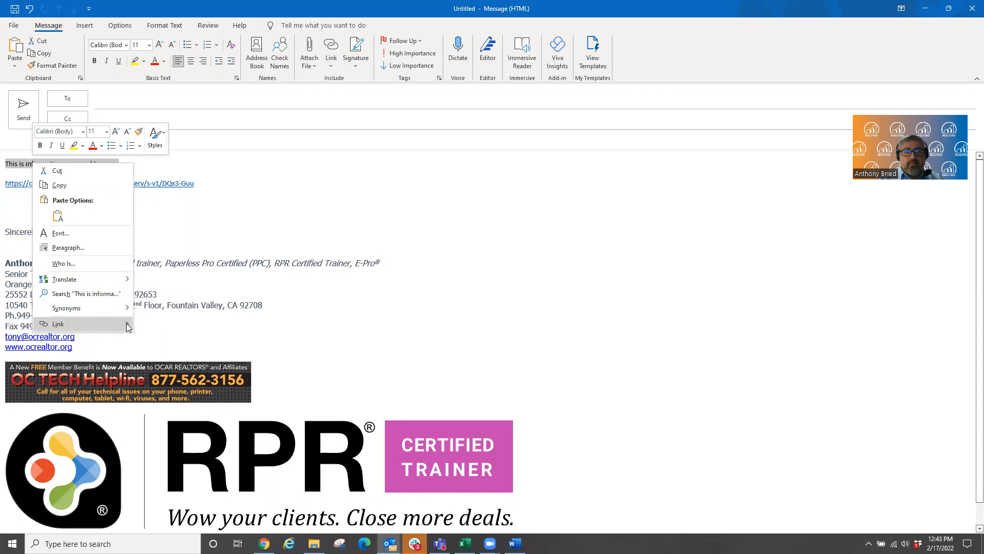
mouse_move(128, 327)
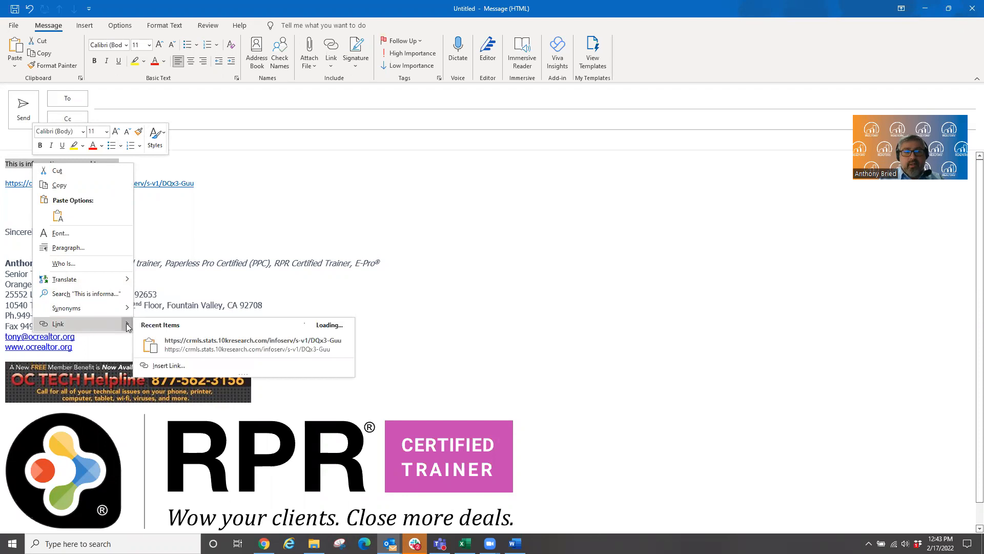
click(198, 345)
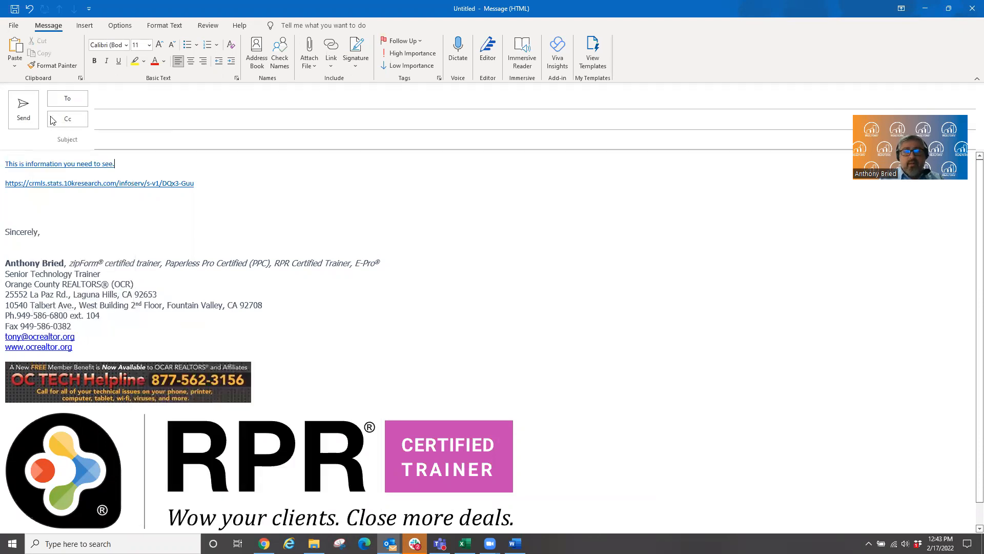
click(62, 164)
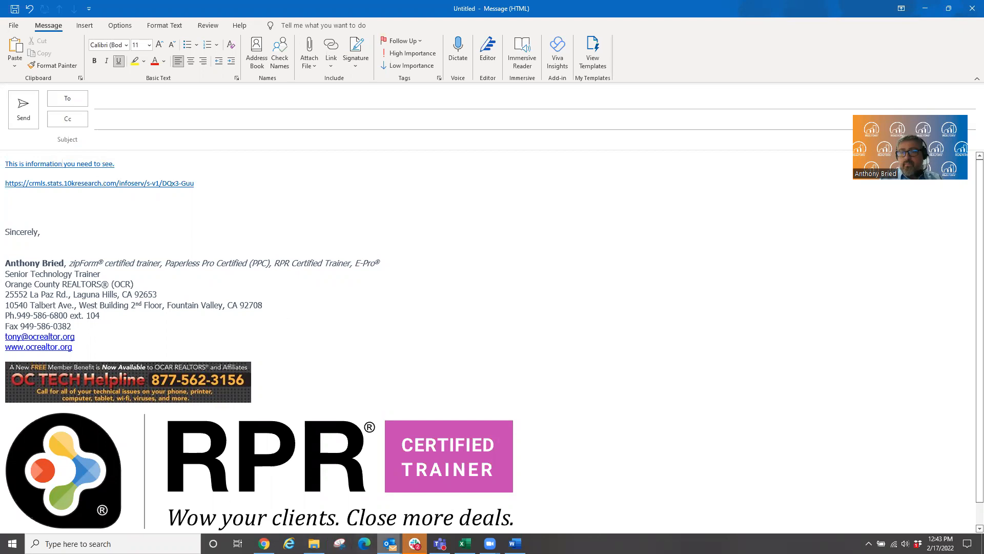
mouse_move(390, 543)
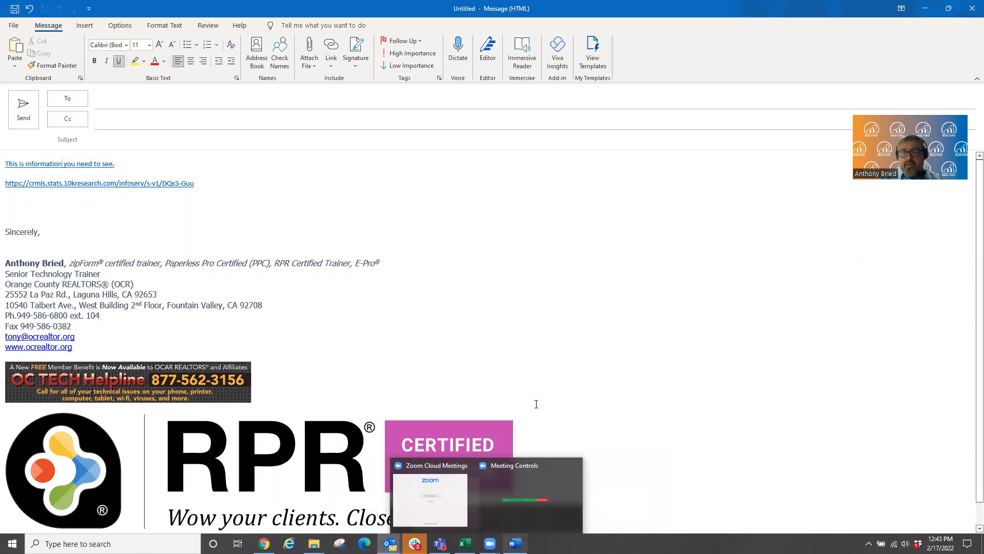
- Bring the InfoSparks window forward and close the Share Options dialog over the Irvine chart
mouse_move(264, 544)
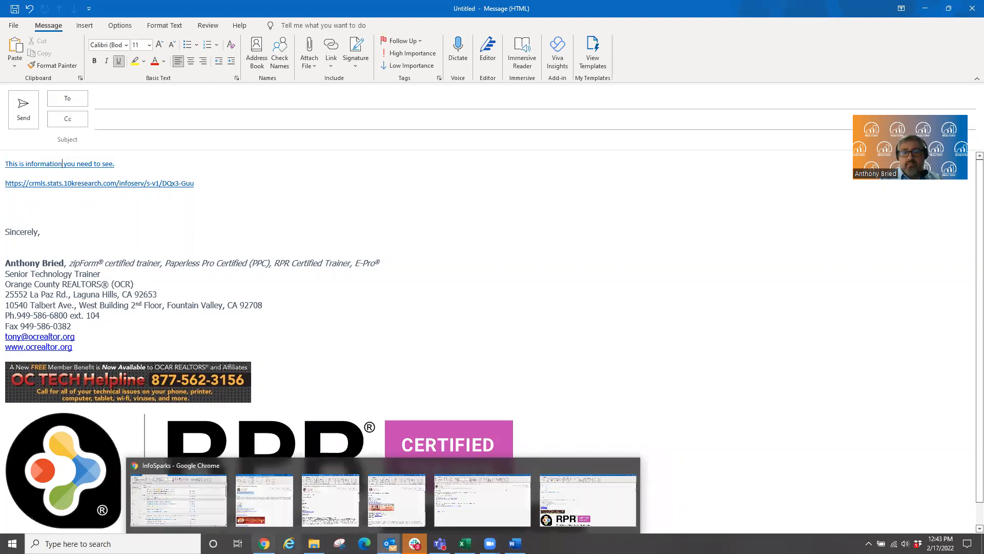
click(280, 469)
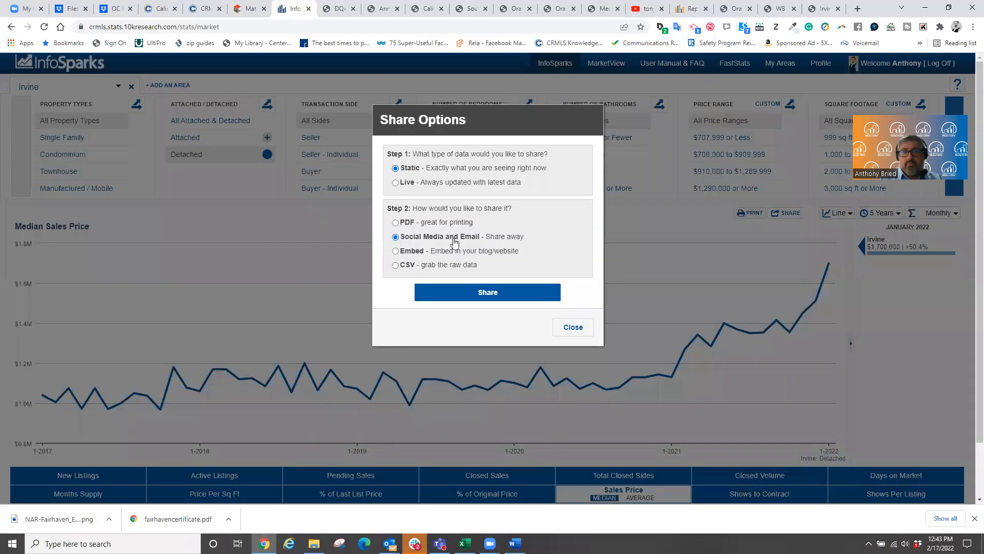
click(558, 329)
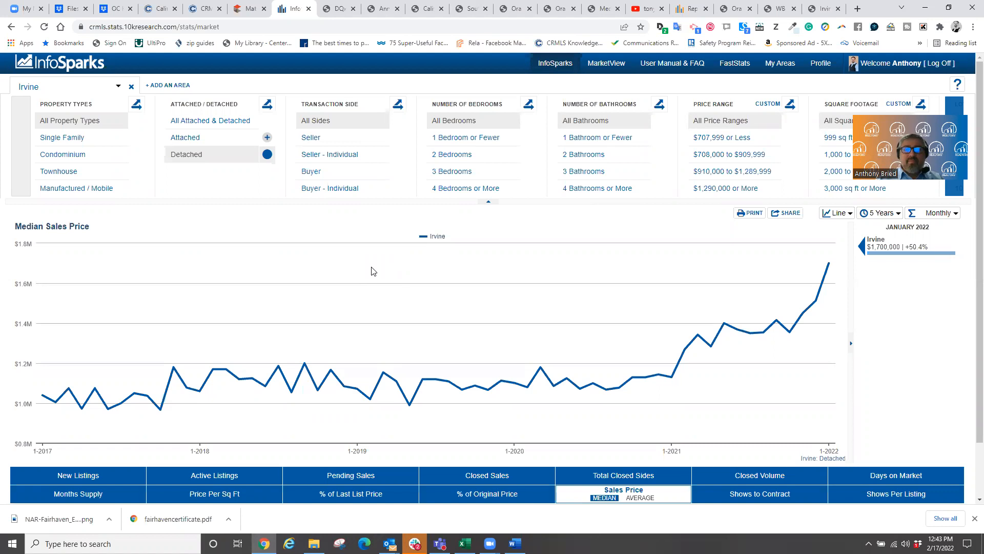
mouse_move(324, 248)
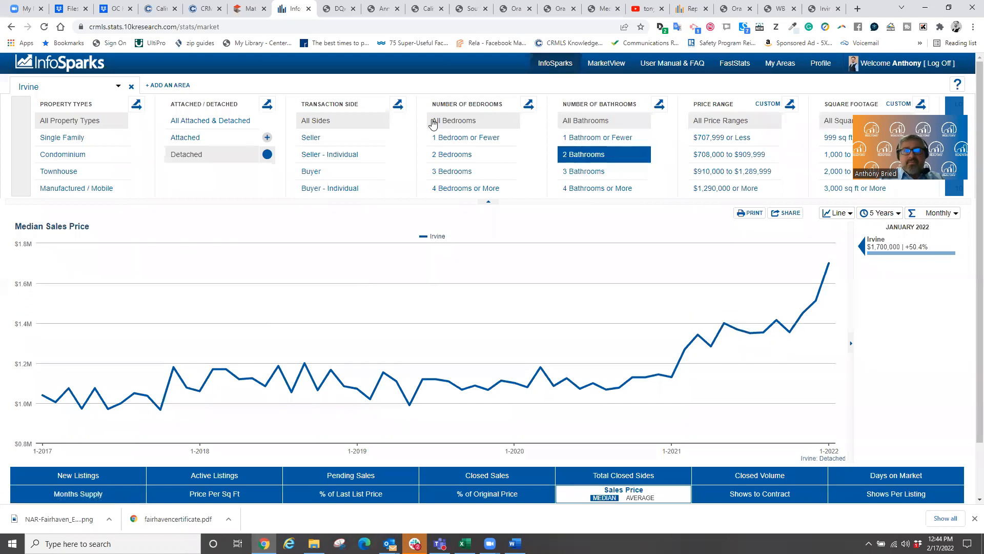
- In the OC FastStats 2022 deck, advance to 'Let's Brand the Stats!' and exit the slide show
click(116, 9)
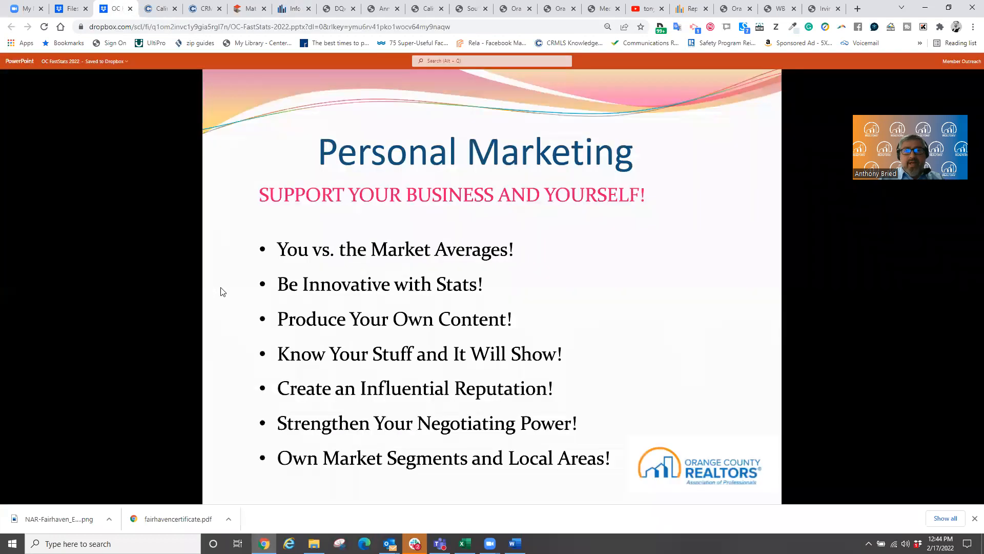
click(246, 309)
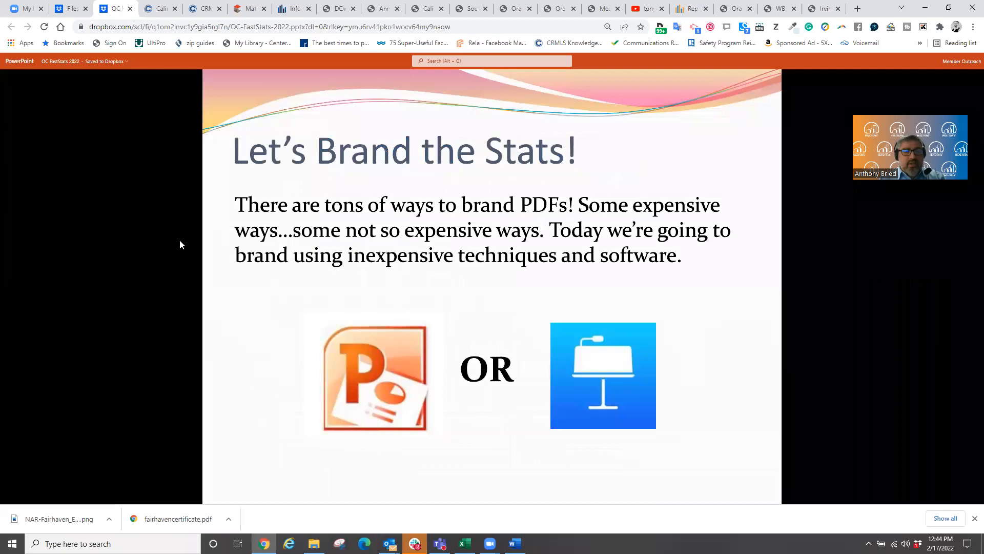
key(Escape)
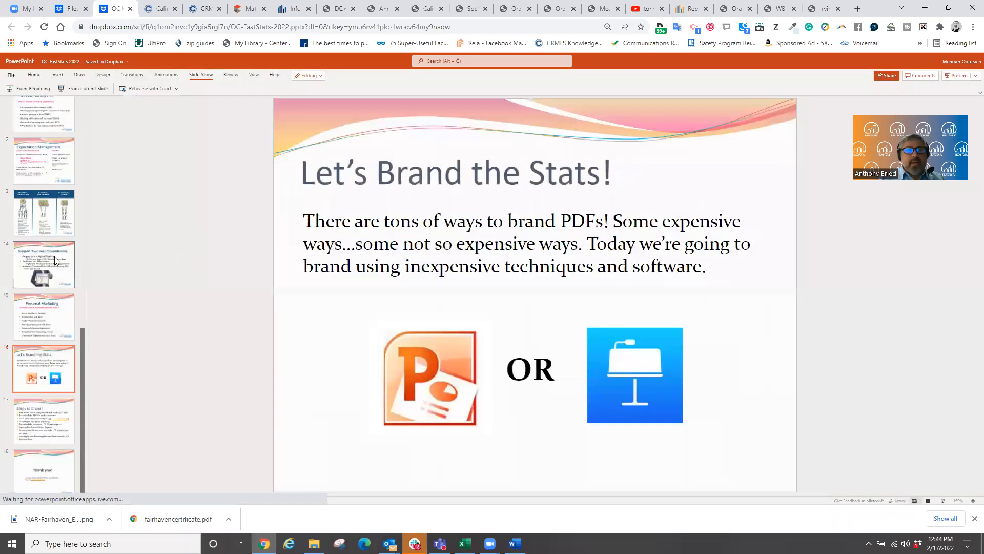